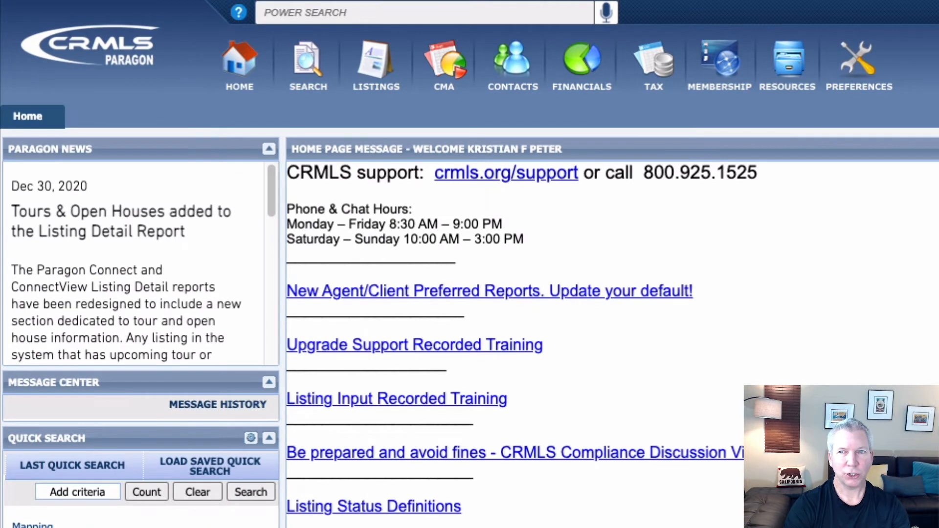
Step: Start a new Residential listing and search Tax Autofill records for street number 817
{"action": "left_click", "coordinate": [377, 70]}
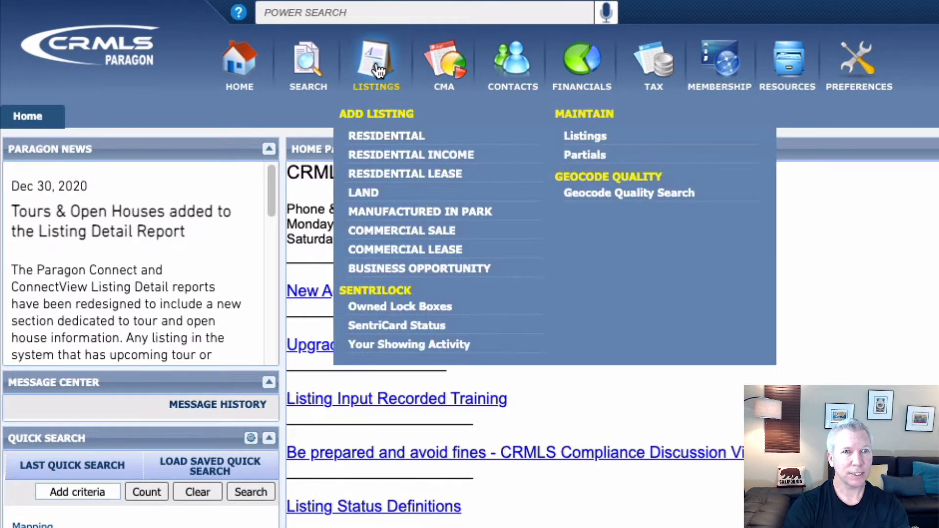
{"action": "left_click", "coordinate": [377, 136]}
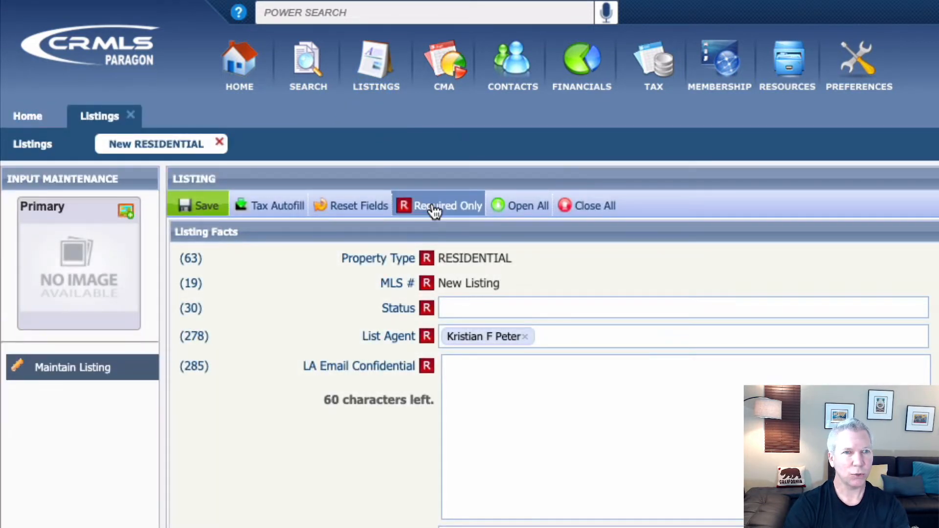
{"action": "left_click", "coordinate": [287, 209]}
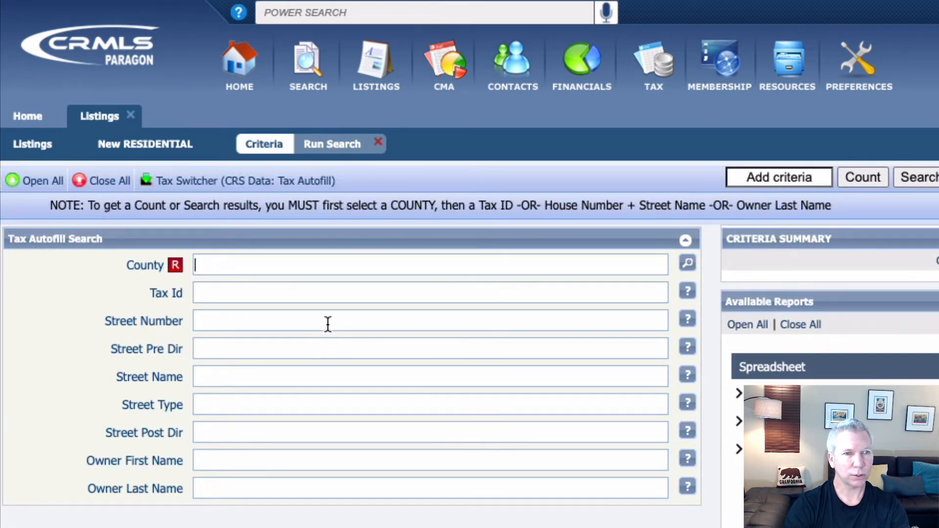
{"action": "left_click", "coordinate": [328, 324]}
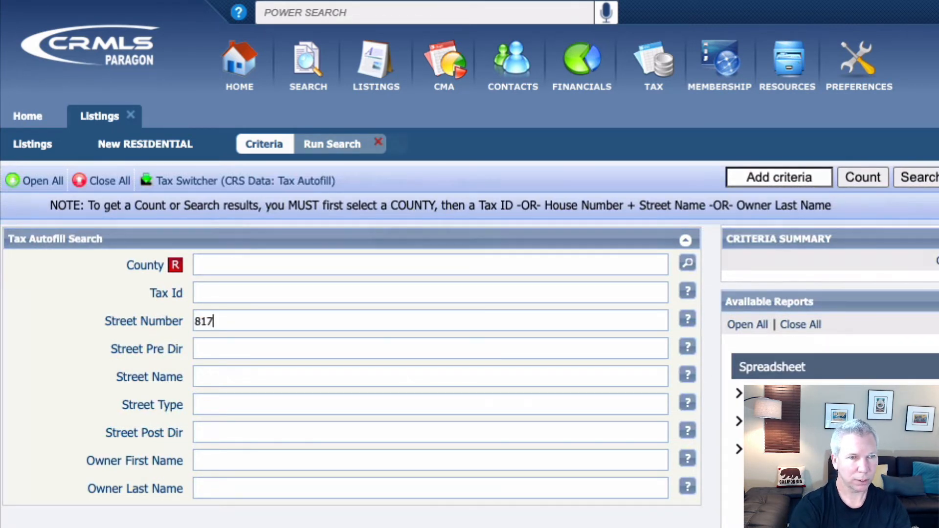
{"action": "left_click", "coordinate": [928, 179]}
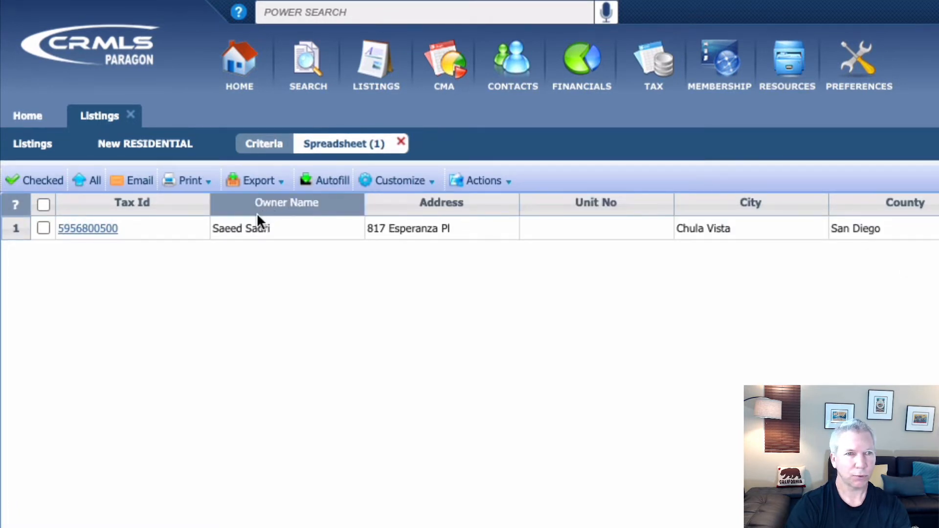
Step: Autofill the listing from the selected 817 tax record and save the autofill data
{"action": "left_click", "coordinate": [44, 204]}
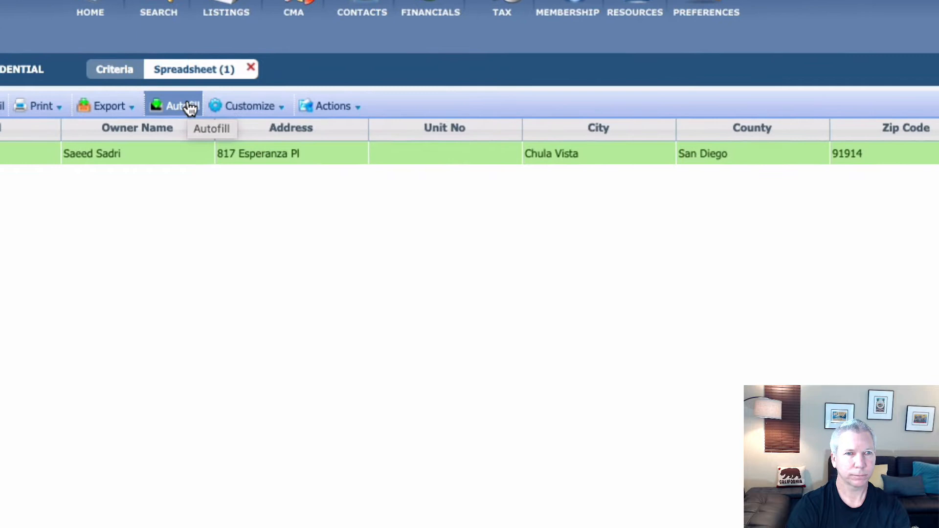
{"action": "left_click", "coordinate": [189, 108]}
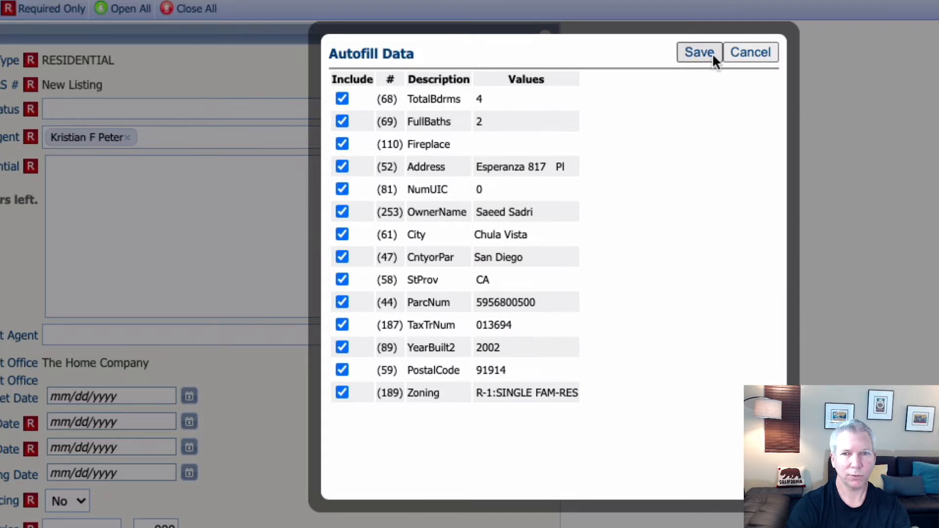
{"action": "left_click", "coordinate": [700, 53]}
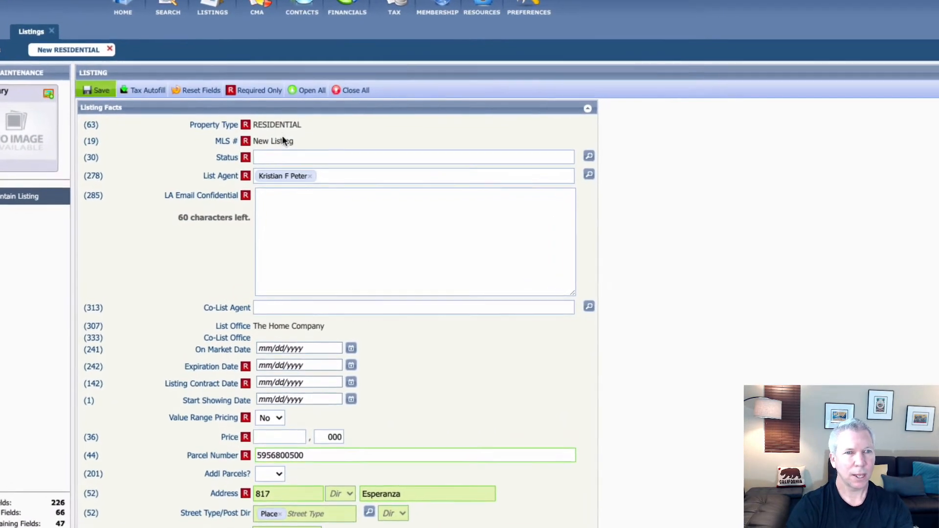
Step: Set the listing Status to C - Coming Soon
{"action": "left_click", "coordinate": [357, 159]}
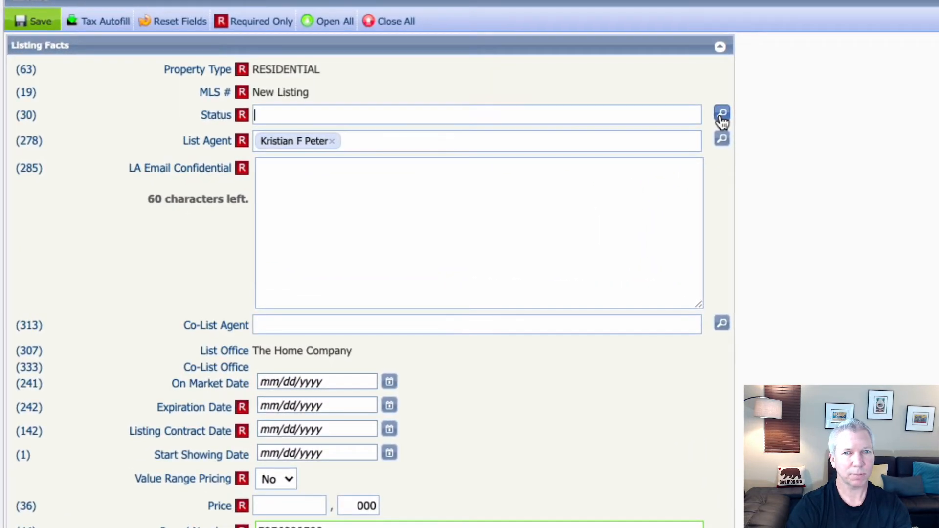
{"action": "left_click", "coordinate": [722, 116]}
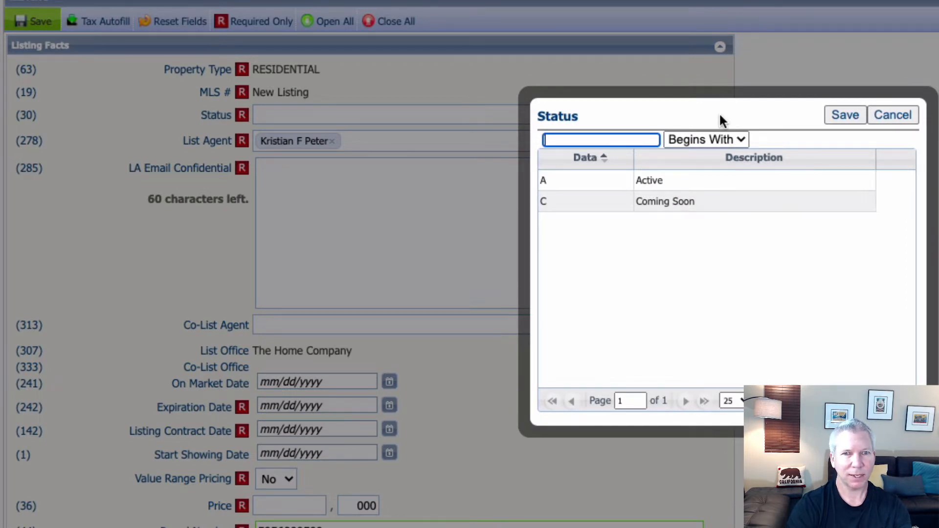
{"action": "left_click", "coordinate": [609, 203]}
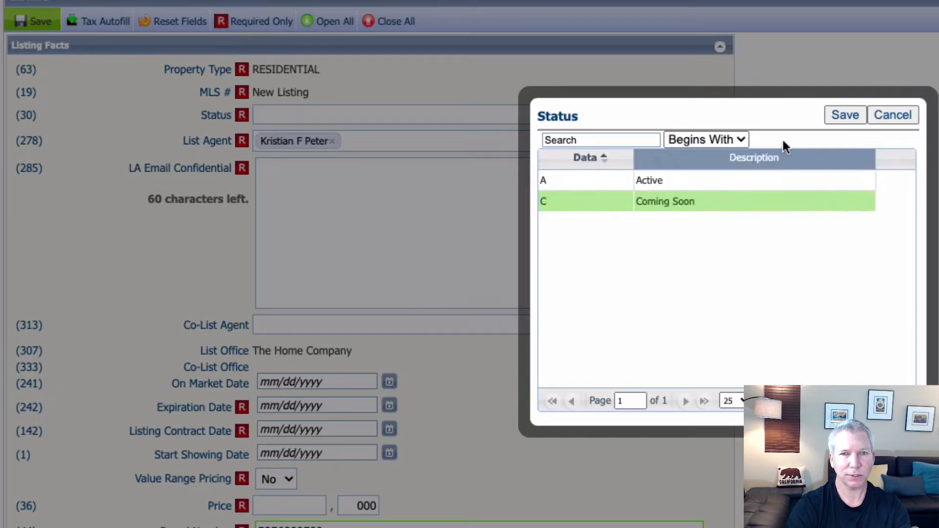
{"action": "left_click", "coordinate": [837, 115]}
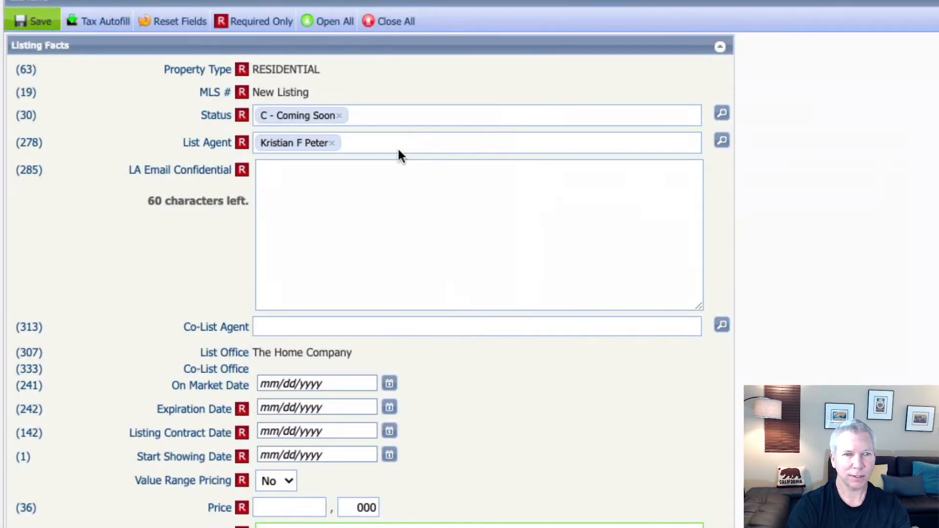
Step: Enter the list agent's e-mail address in LA Email Confidential
{"action": "left_click", "coordinate": [325, 182]}
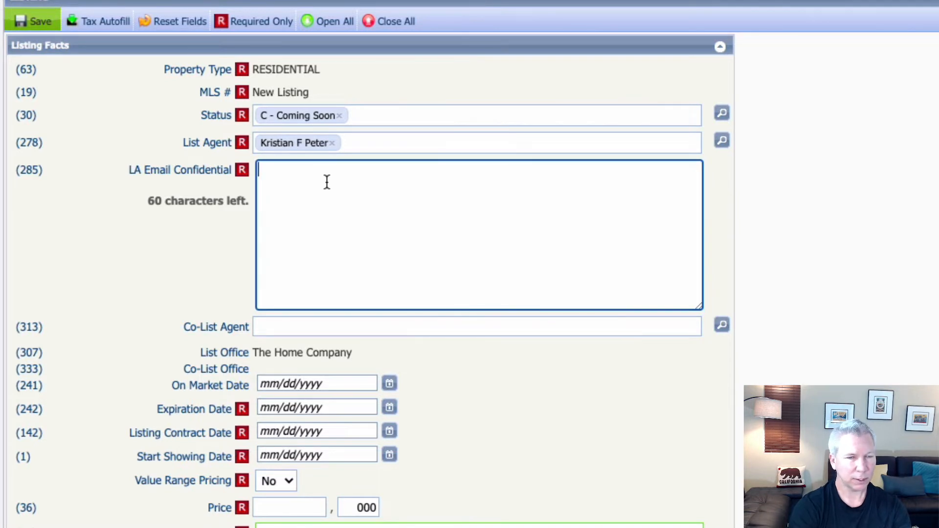
{"action": "type", "text": "k"}
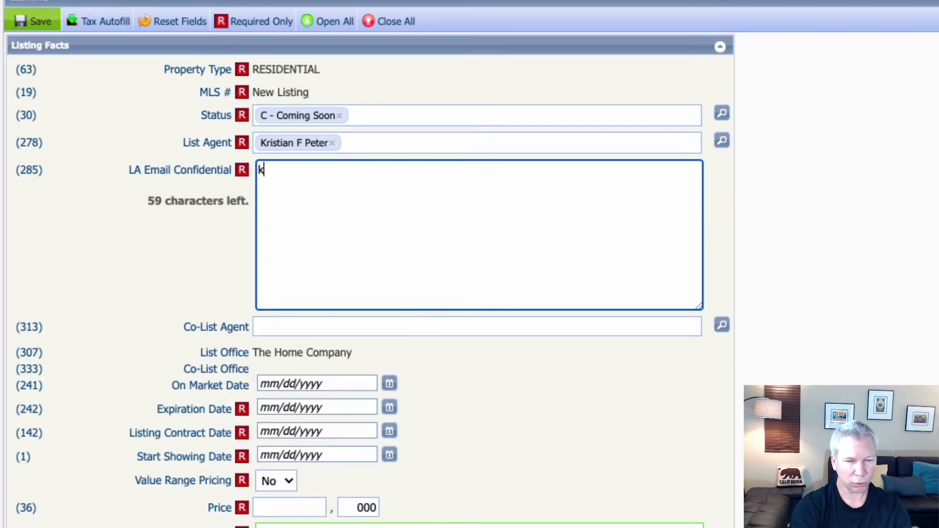
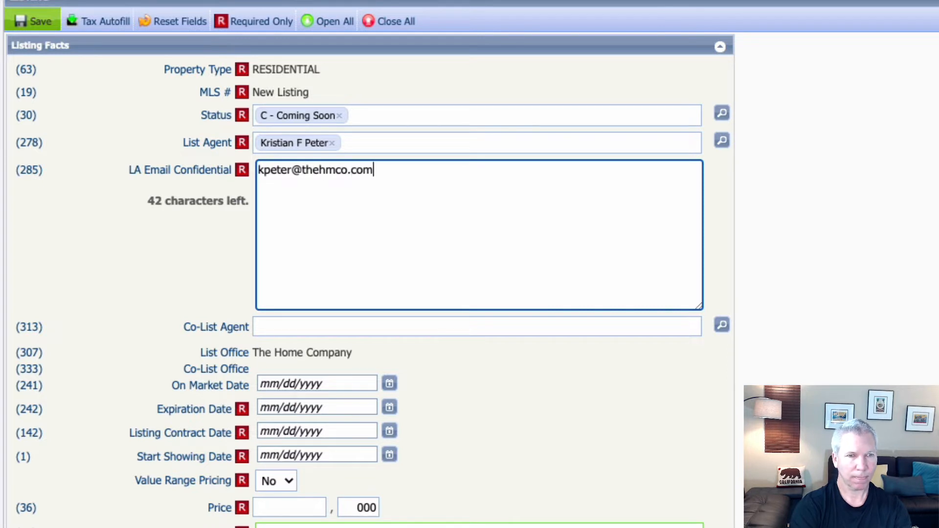
{"action": "key", "text": "Tab"}
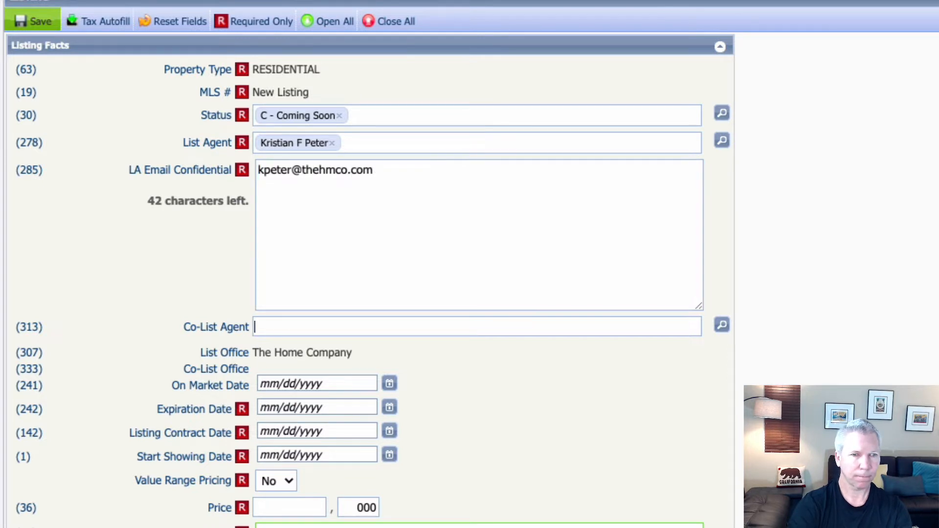
{"action": "scroll", "coordinate": [213, 262], "scroll_direction": "down", "scroll_amount": 1}
{"action": "scroll", "coordinate": [213, 257], "scroll_direction": "down", "scroll_amount": 5}
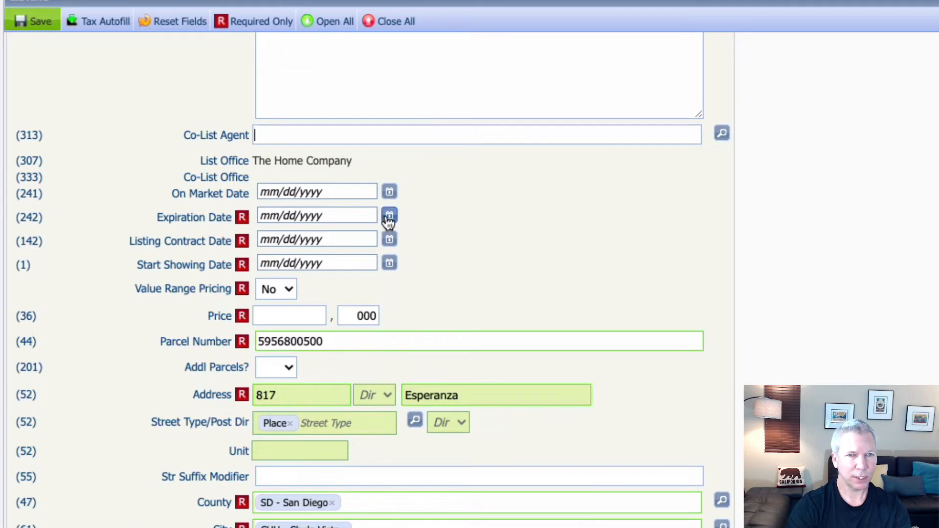
Step: Pick dates from the calendars: Expiration 07/01/2021, Contract 02/01/2021, Start Showing 02/13/2021
{"action": "left_click", "coordinate": [364, 216]}
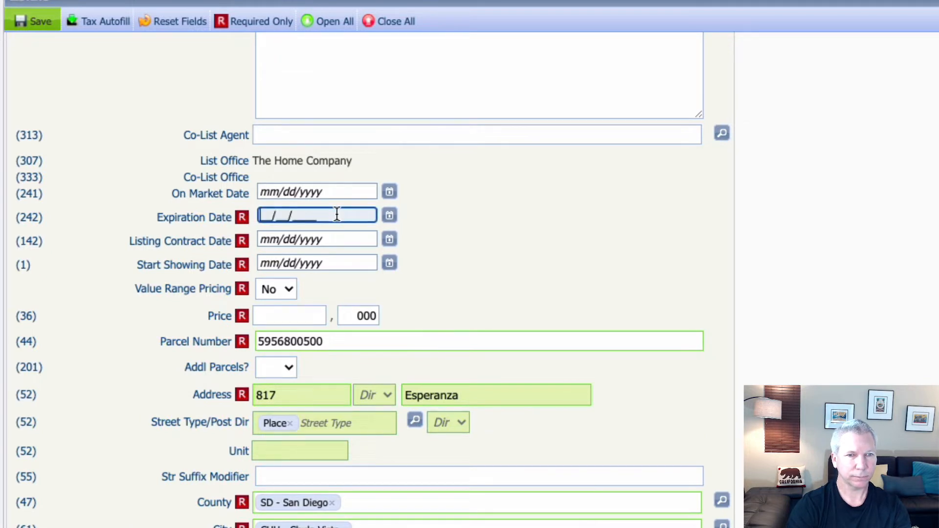
{"action": "left_click", "coordinate": [389, 215]}
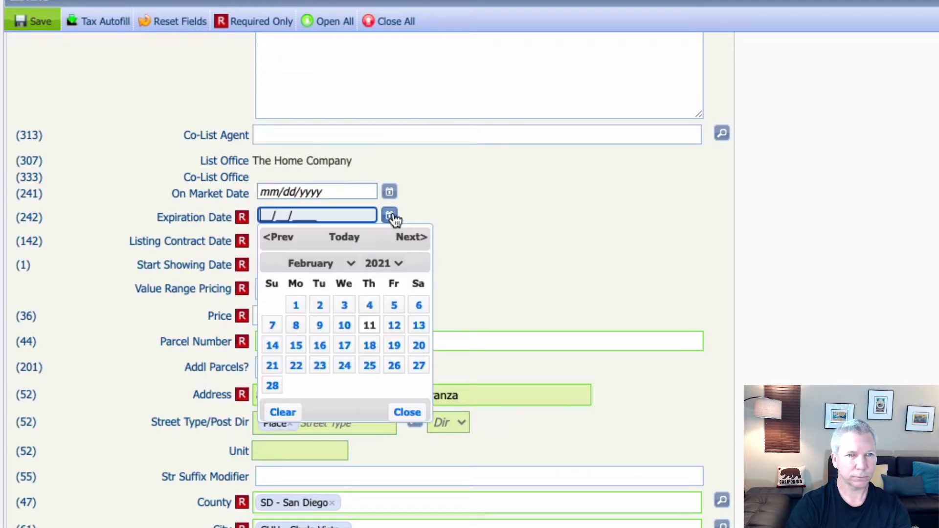
{"action": "left_click", "coordinate": [347, 262]}
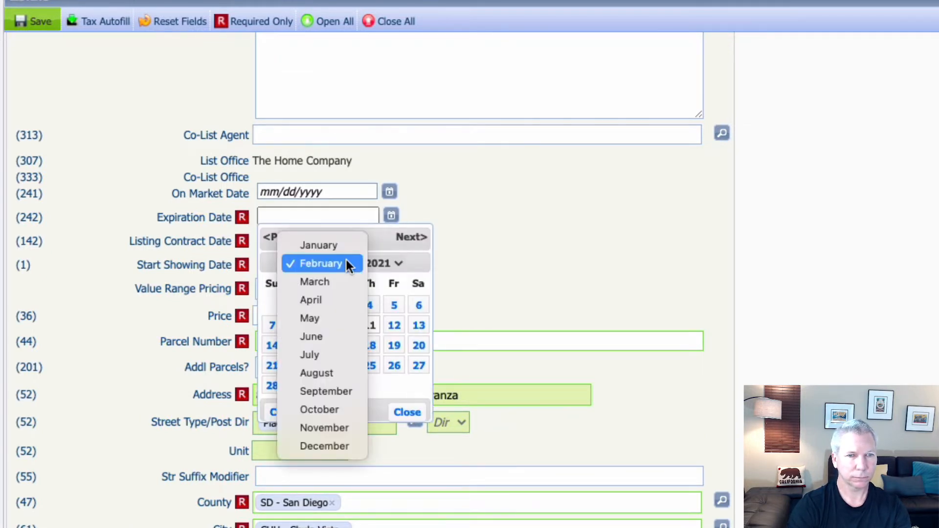
{"action": "left_click", "coordinate": [341, 354]}
{"action": "left_click", "coordinate": [366, 306]}
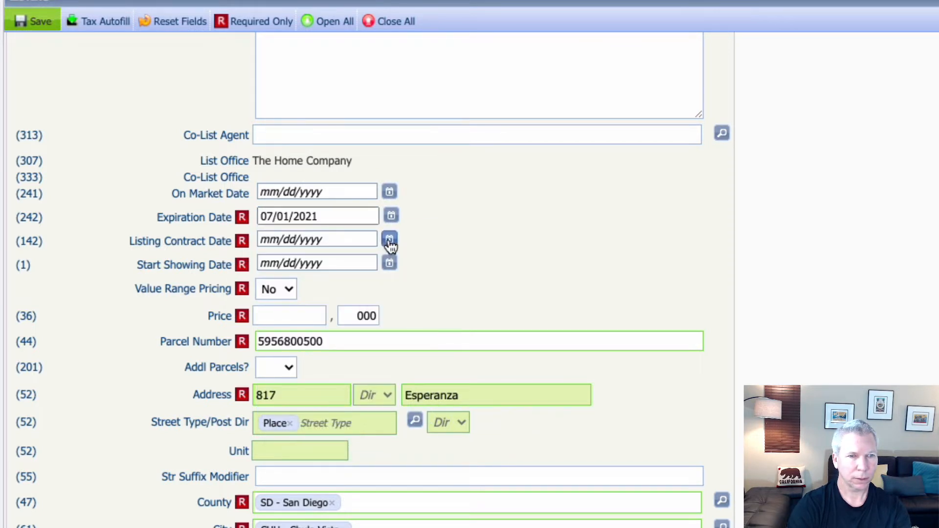
{"action": "left_click", "coordinate": [390, 240]}
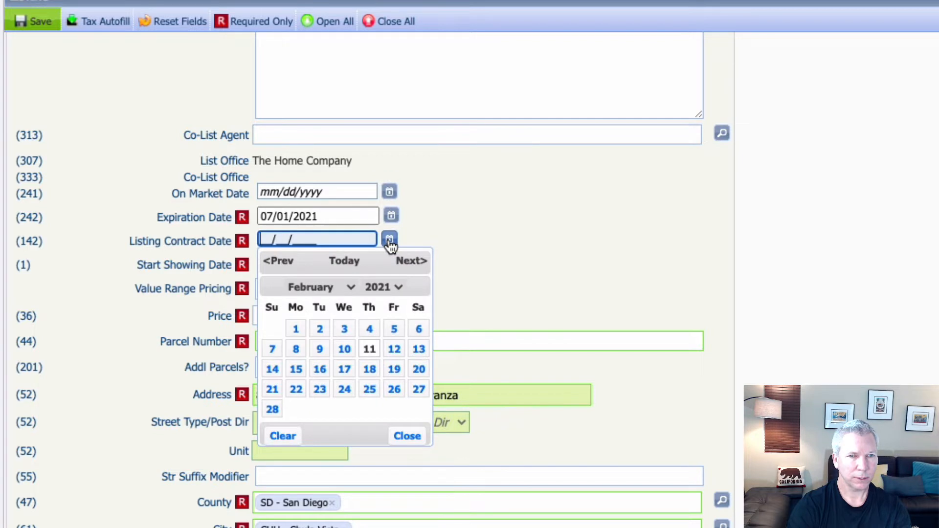
{"action": "left_click", "coordinate": [296, 328]}
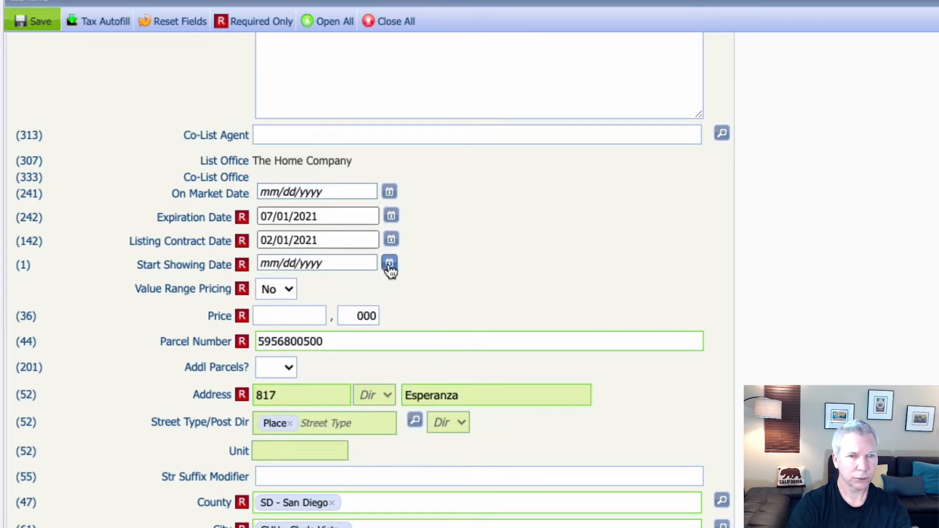
{"action": "left_click", "coordinate": [390, 263]}
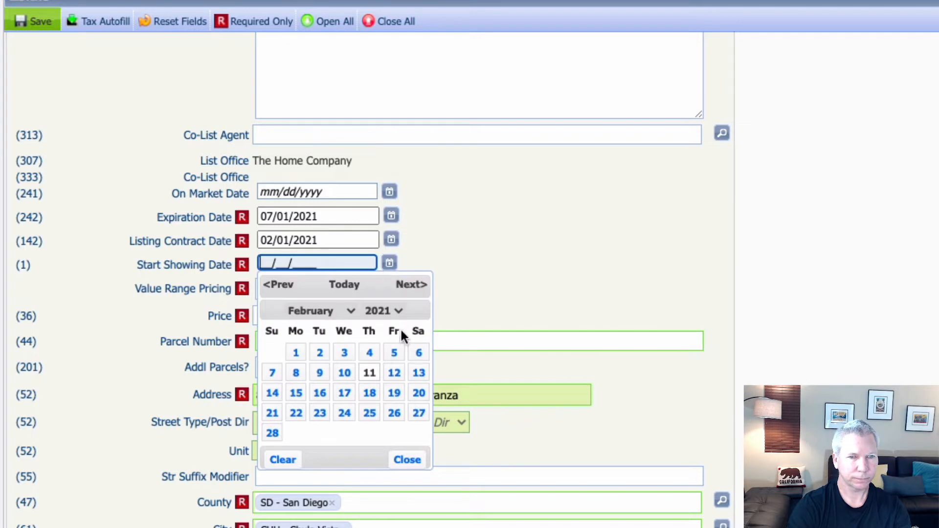
{"action": "left_click", "coordinate": [415, 374]}
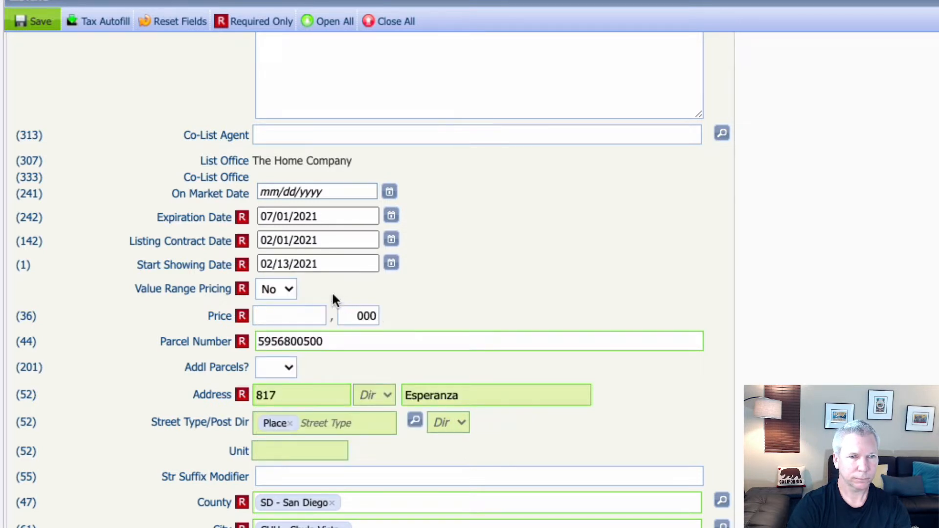
{"action": "left_click", "coordinate": [312, 310]}
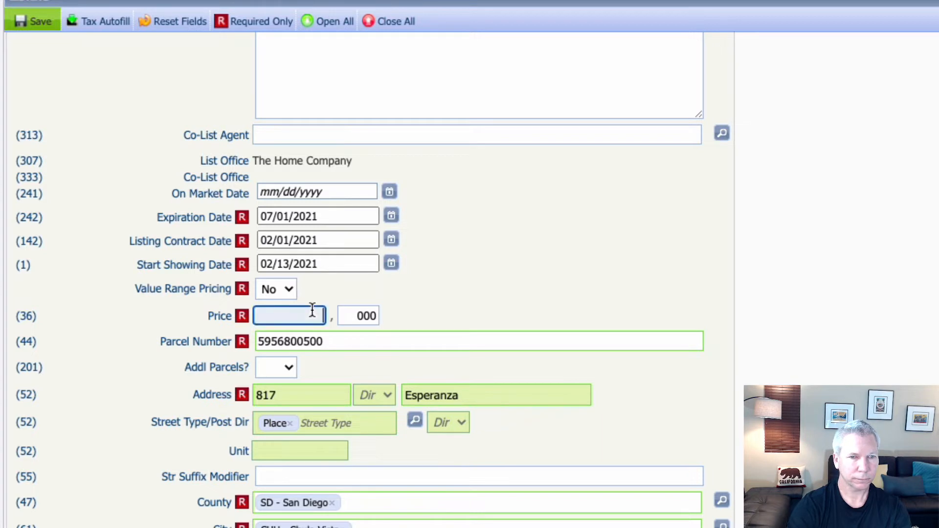
{"action": "type", "text": "800"}
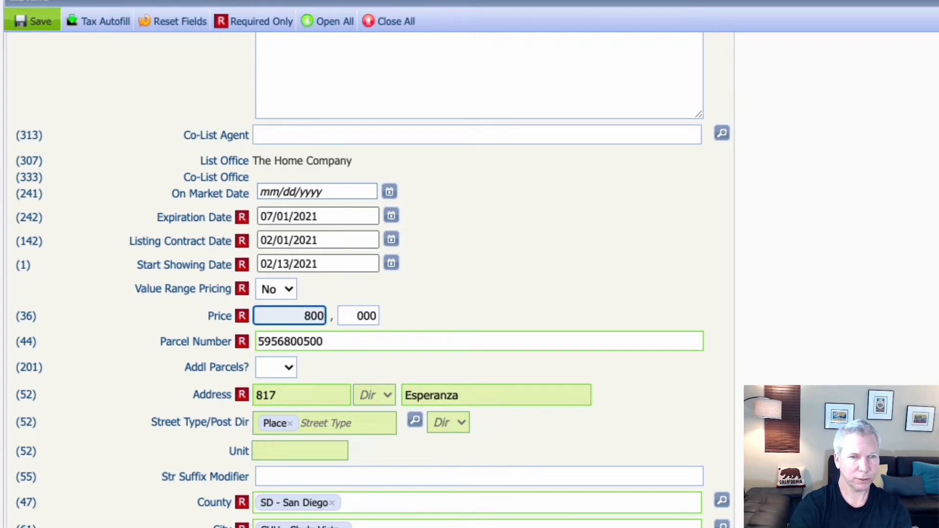
{"action": "left_click", "coordinate": [418, 293]}
{"action": "scroll", "coordinate": [419, 293], "scroll_direction": "down", "scroll_amount": 1}
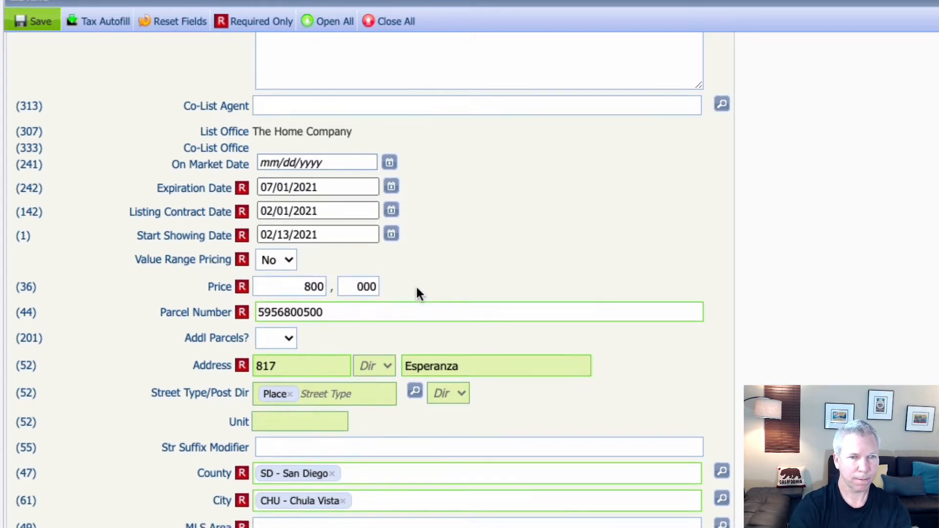
{"action": "scroll", "coordinate": [353, 291], "scroll_direction": "down", "scroll_amount": 3}
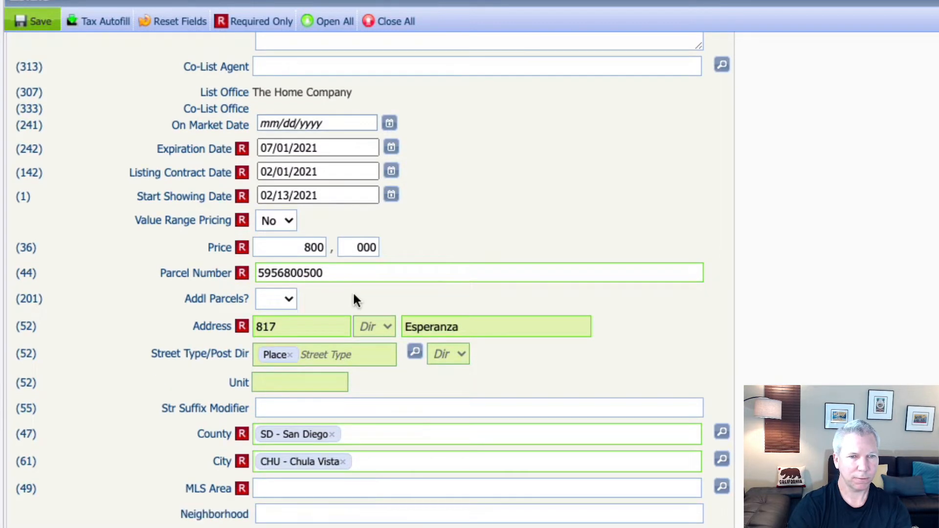
{"action": "scroll", "coordinate": [355, 292], "scroll_direction": "down", "scroll_amount": 1}
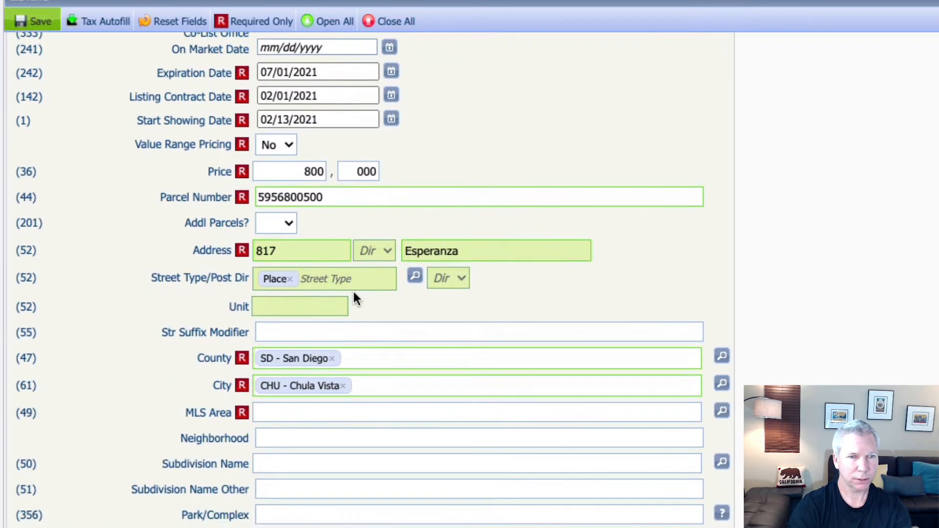
{"action": "scroll", "coordinate": [332, 245], "scroll_direction": "down", "scroll_amount": 1}
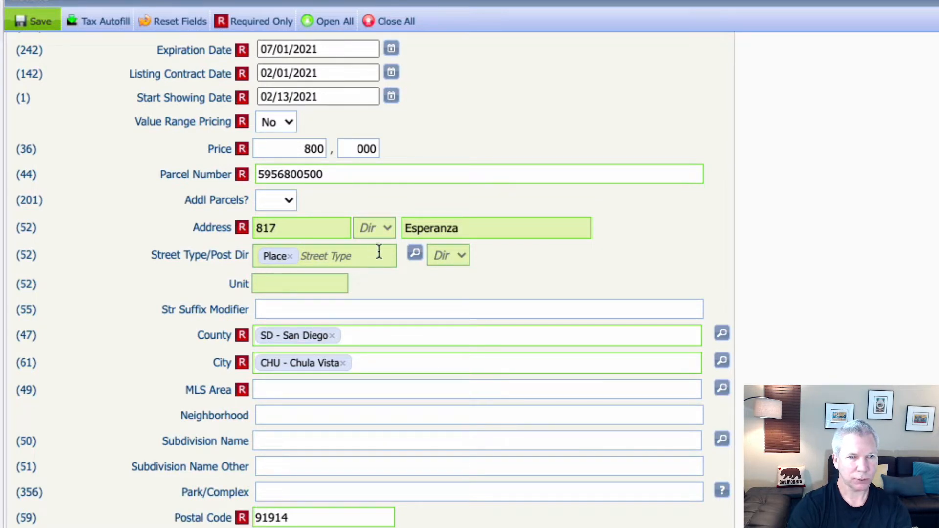
{"action": "scroll", "coordinate": [429, 274], "scroll_direction": "down", "scroll_amount": 2}
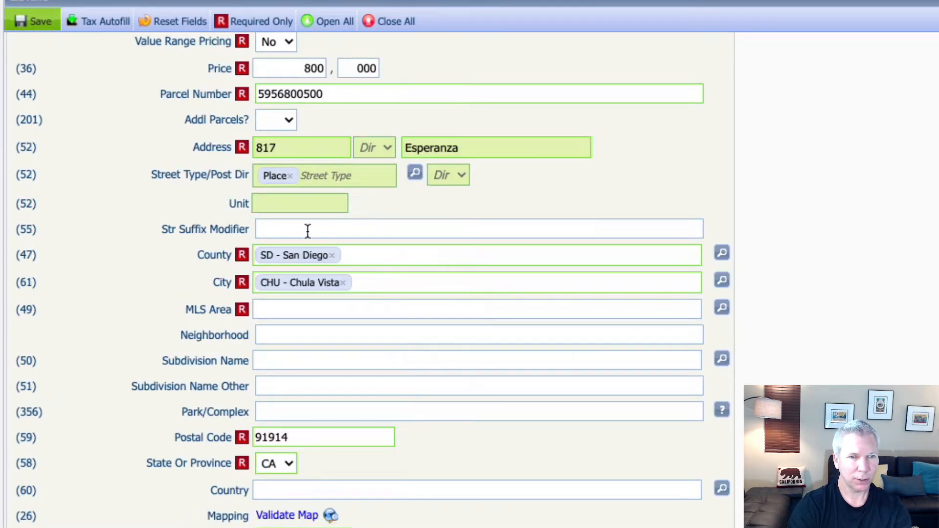
{"action": "scroll", "coordinate": [391, 261], "scroll_direction": "down", "scroll_amount": 1}
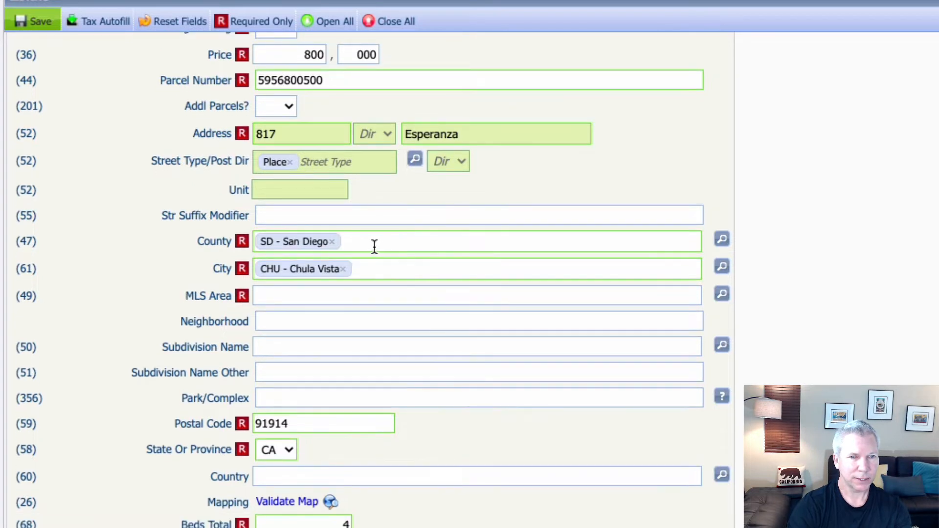
{"action": "scroll", "coordinate": [356, 267], "scroll_direction": "down", "scroll_amount": 1}
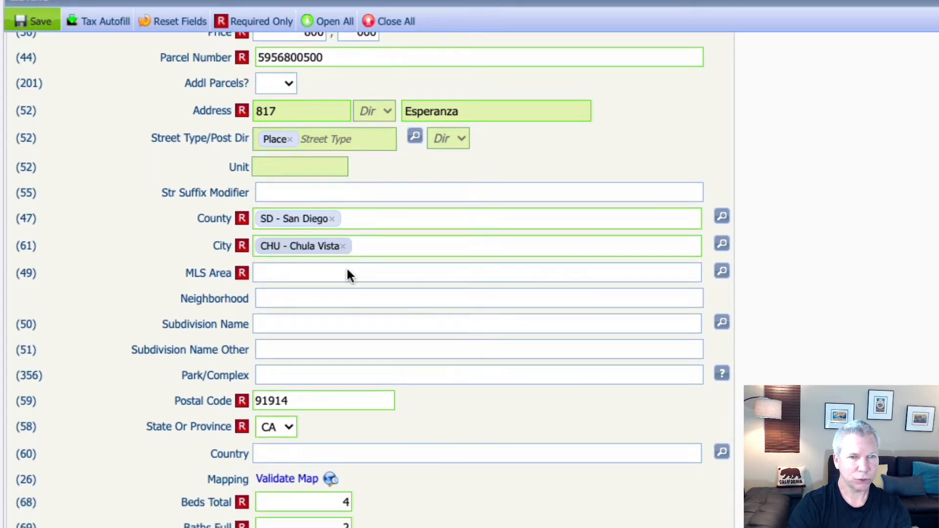
{"action": "left_click", "coordinate": [319, 272]}
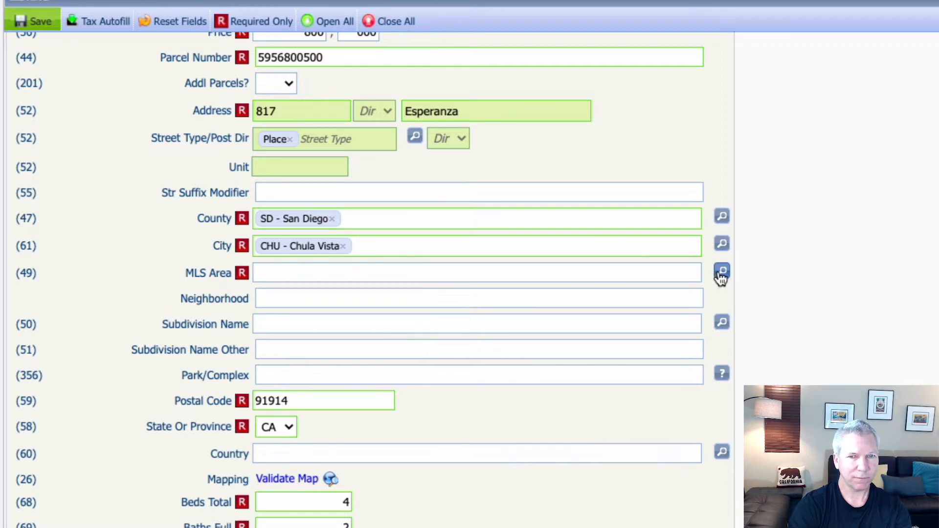
Step: Set the MLS Area to 91914 Chula Vista
{"action": "left_click", "coordinate": [721, 272]}
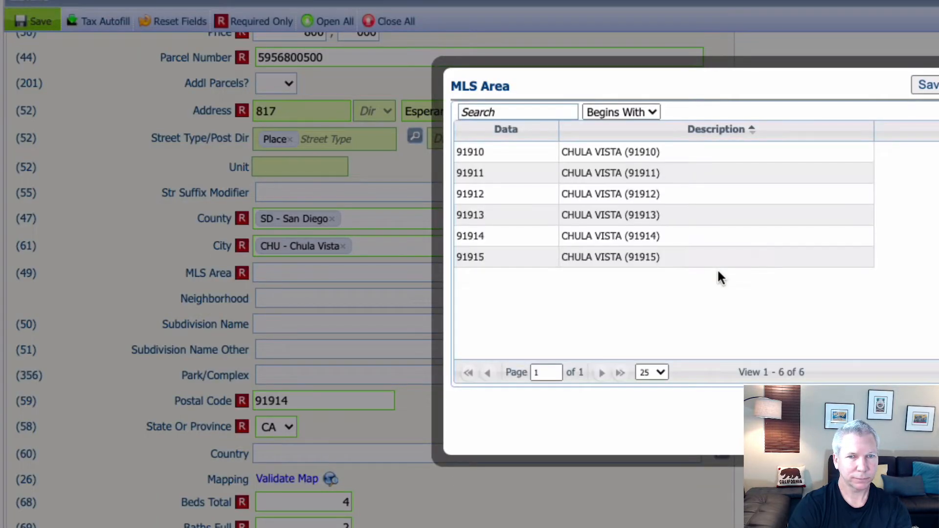
{"action": "left_click", "coordinate": [614, 241]}
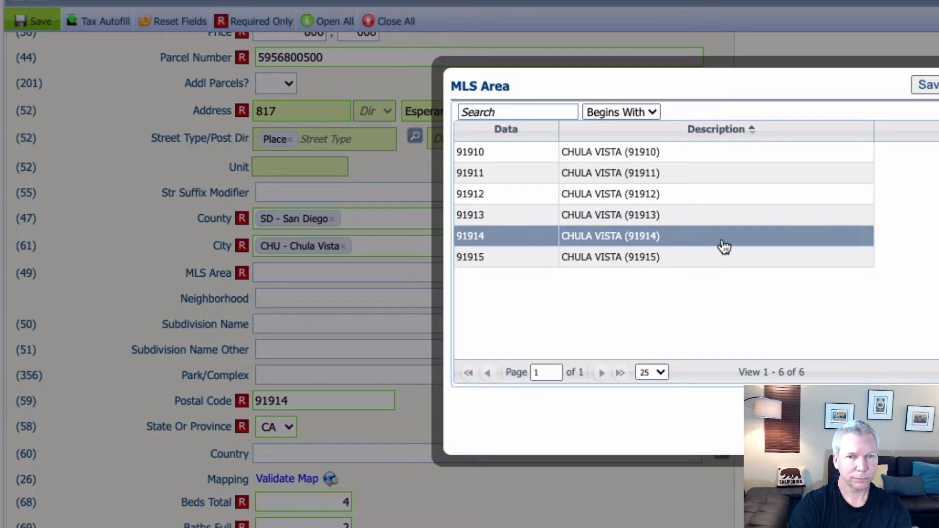
{"action": "left_click", "coordinate": [929, 85]}
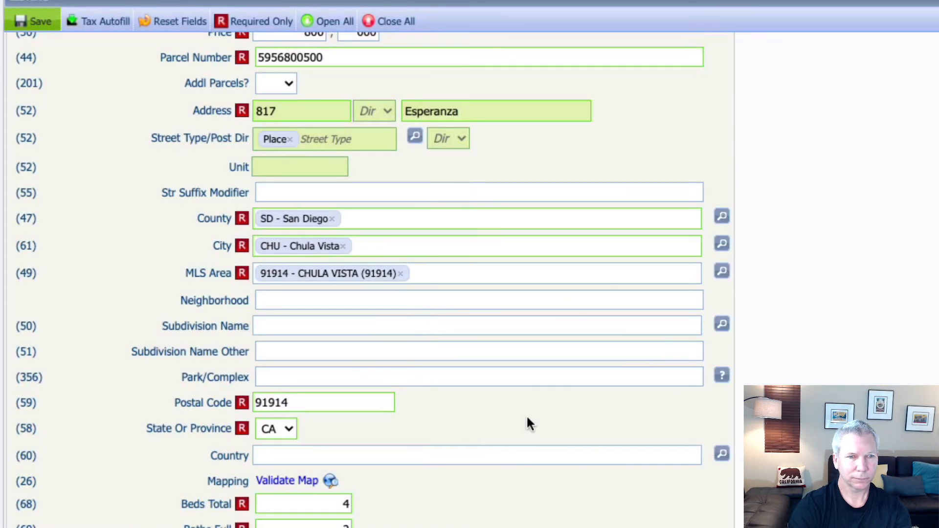
{"action": "scroll", "coordinate": [474, 406], "scroll_direction": "down", "scroll_amount": 1}
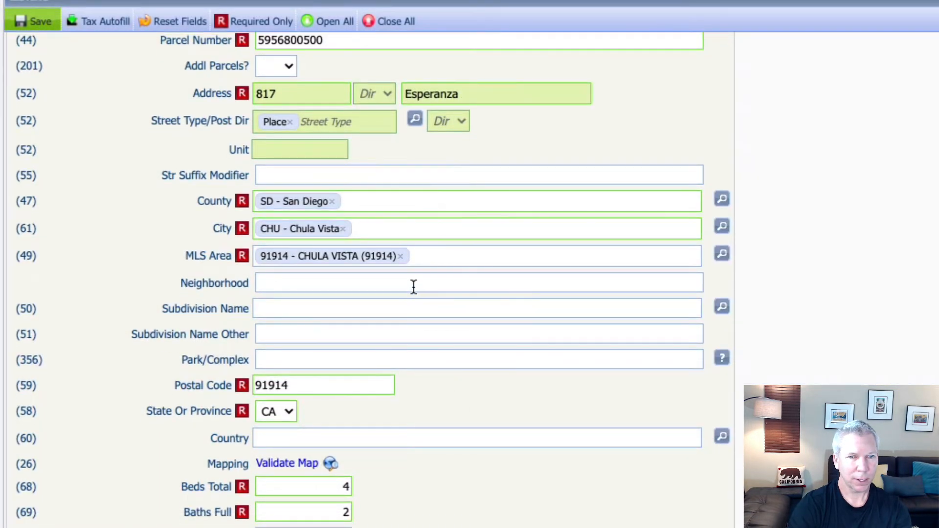
Step: Fill Neighborhood, Subdivision Name (RHH) and Subdivision Name Other with Rolling Hills
{"action": "left_click", "coordinate": [413, 286]}
{"action": "type", "text": "Rolling "}
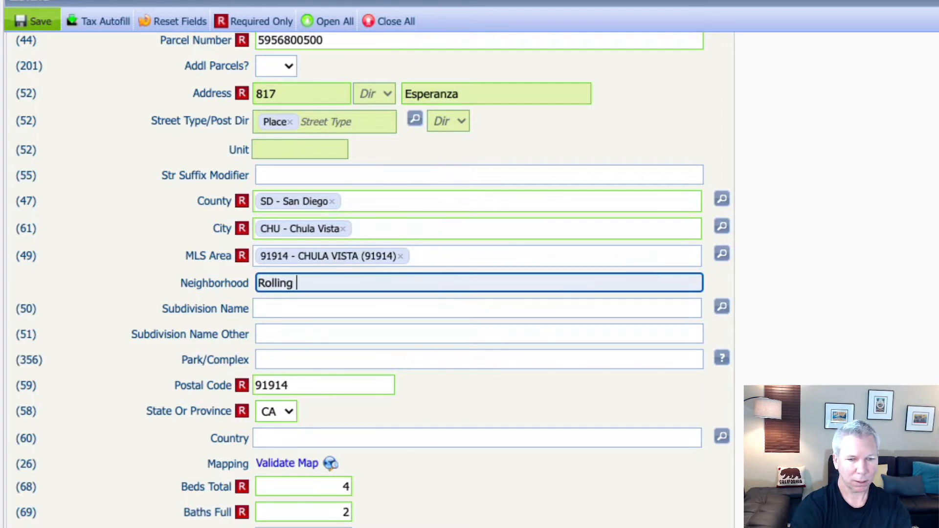
{"action": "type", "text": "Hills"}
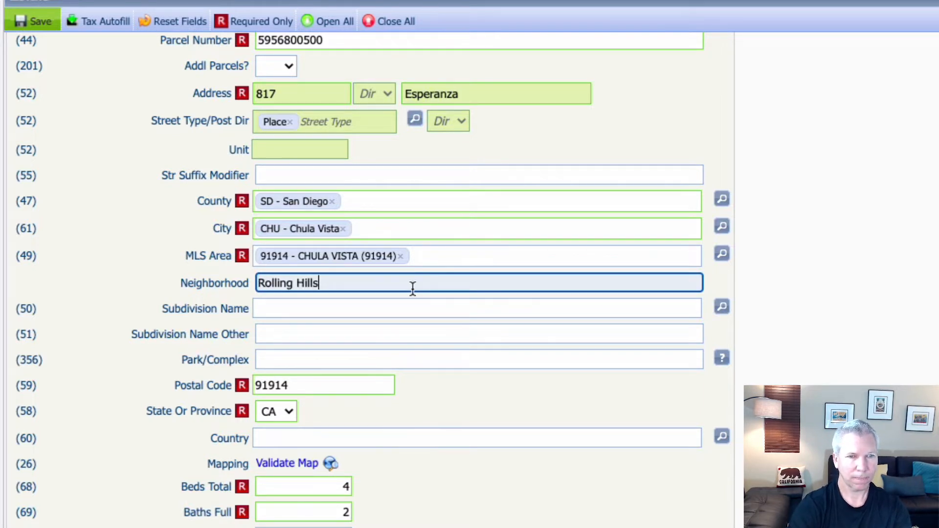
{"action": "left_click", "coordinate": [404, 307]}
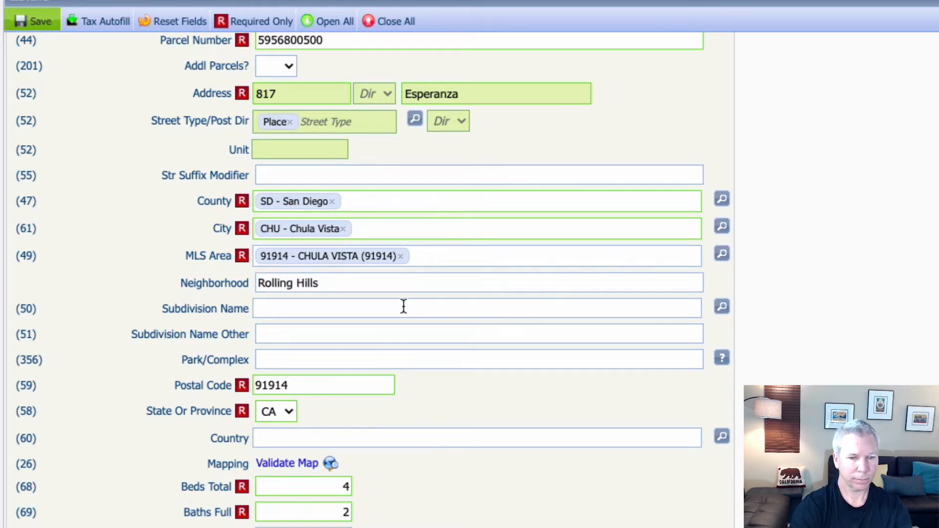
{"action": "type", "text": "Rollin"}
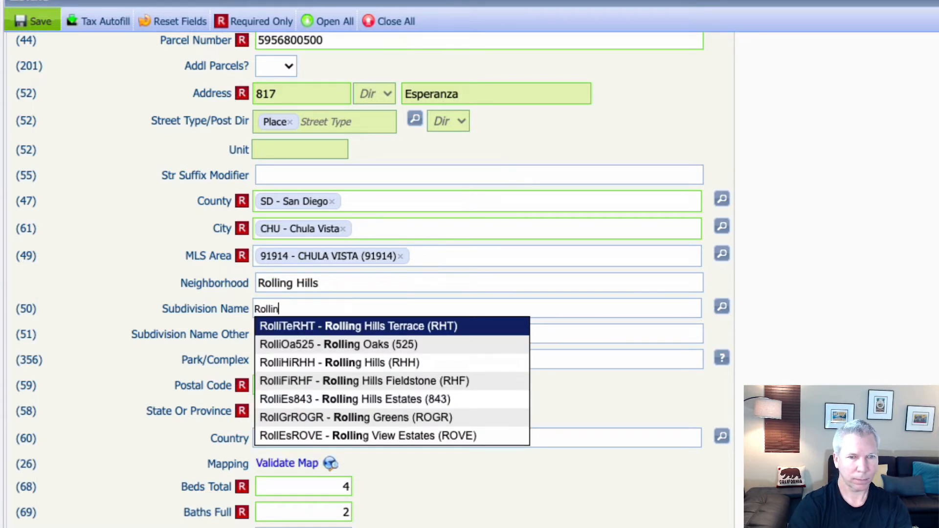
{"action": "left_click", "coordinate": [379, 364]}
{"action": "scroll", "coordinate": [311, 377], "scroll_direction": "down", "scroll_amount": 1}
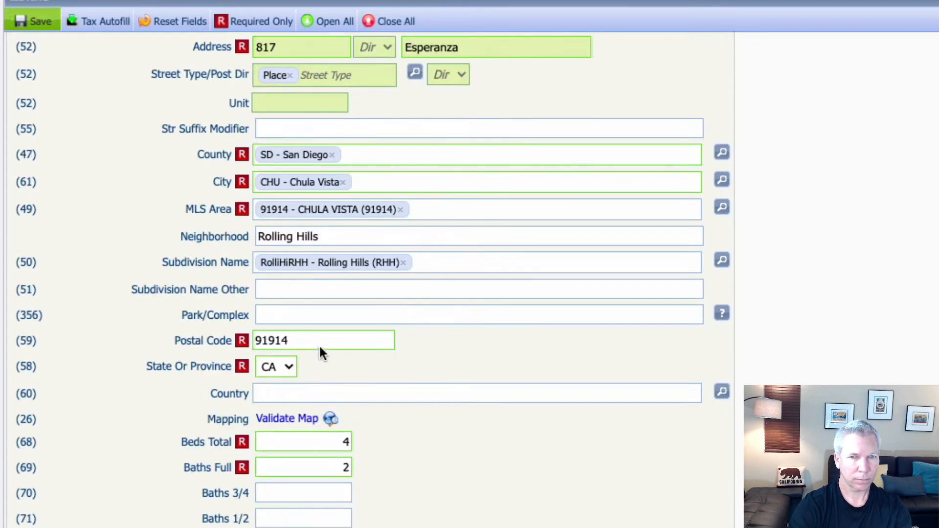
{"action": "left_click", "coordinate": [339, 289]}
{"action": "type", "text": "Ro"}
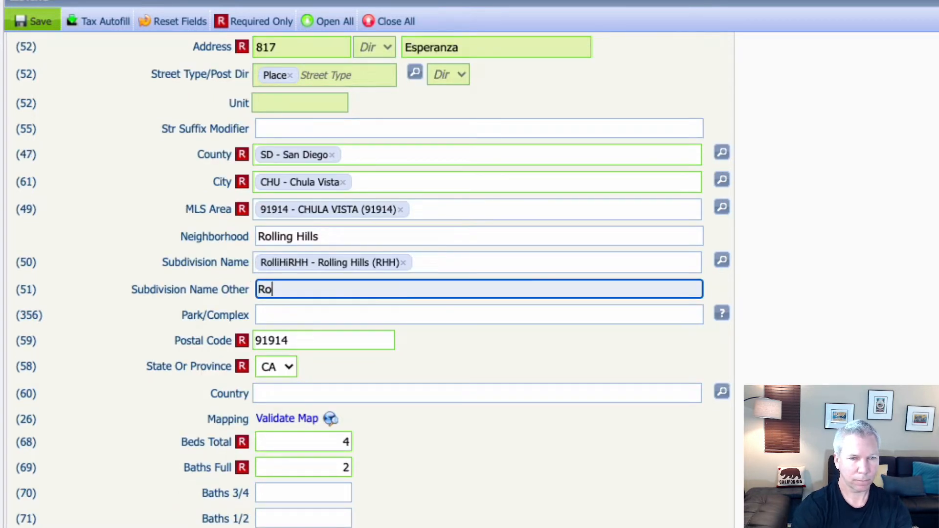
{"action": "type", "text": "lling Hills"}
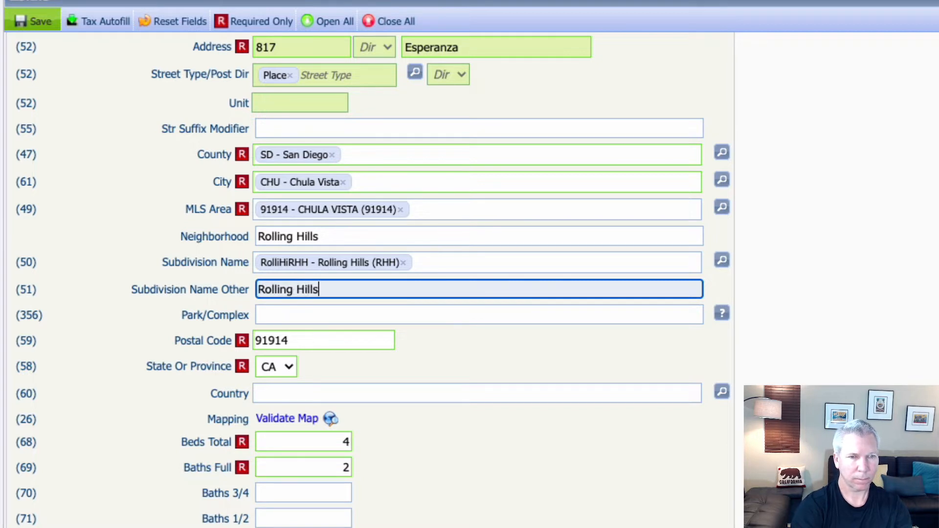
{"action": "key", "text": "Tab"}
{"action": "left_click", "coordinate": [334, 296]}
Step: Change Beds Total to 5 and Baths Full to 3
{"action": "key", "text": "BackSpace"}
{"action": "type", "text": "5"}
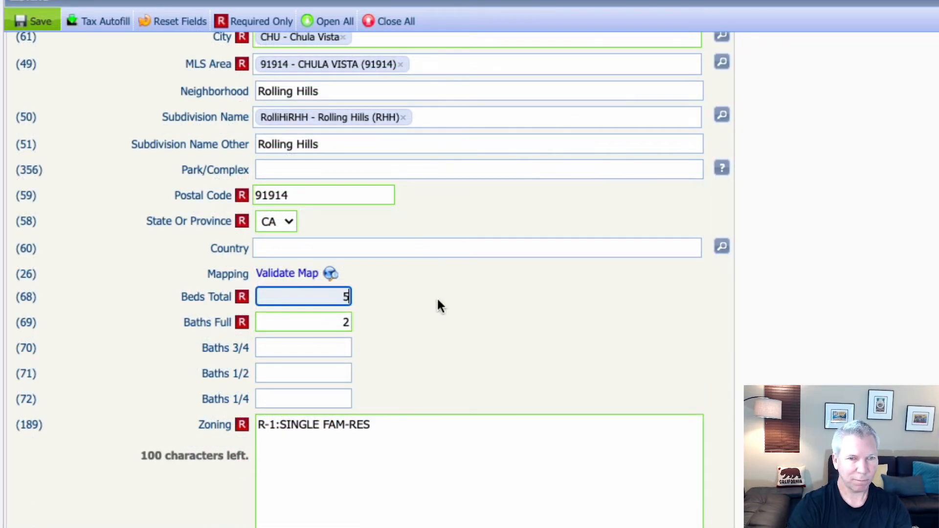
{"action": "left_click", "coordinate": [435, 298]}
{"action": "double_click", "coordinate": [343, 321]}
{"action": "type", "text": "3"}
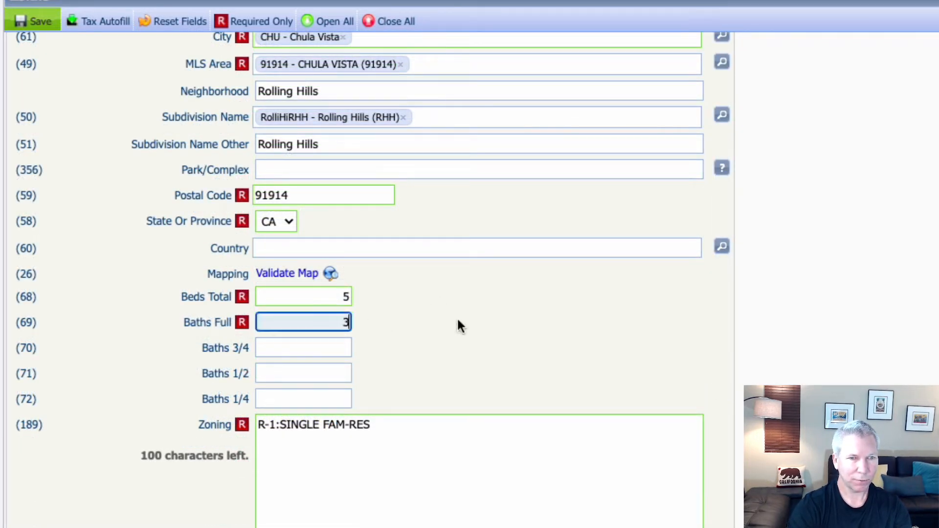
{"action": "left_click", "coordinate": [457, 318]}
Step: Set the Year Built Source to Assessor
{"action": "scroll", "coordinate": [457, 322], "scroll_direction": "down", "scroll_amount": 1}
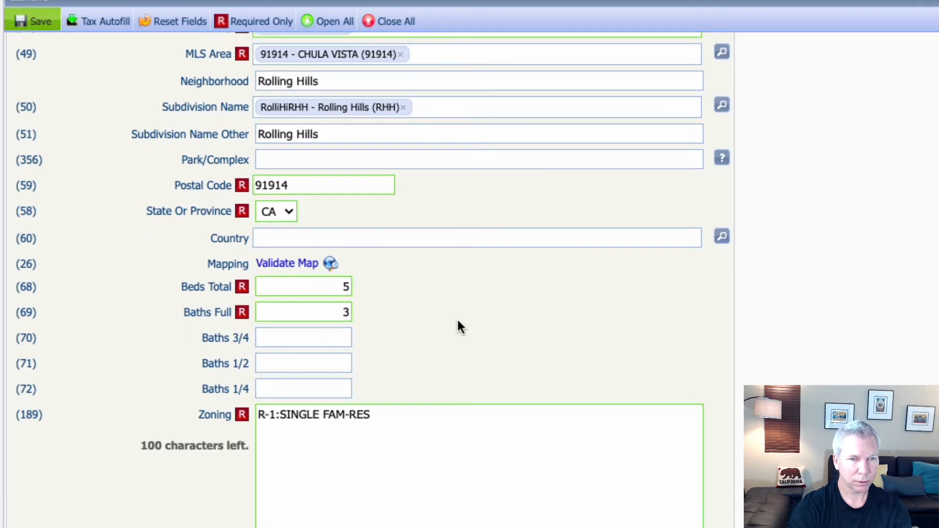
{"action": "scroll", "coordinate": [456, 318], "scroll_direction": "down", "scroll_amount": 3}
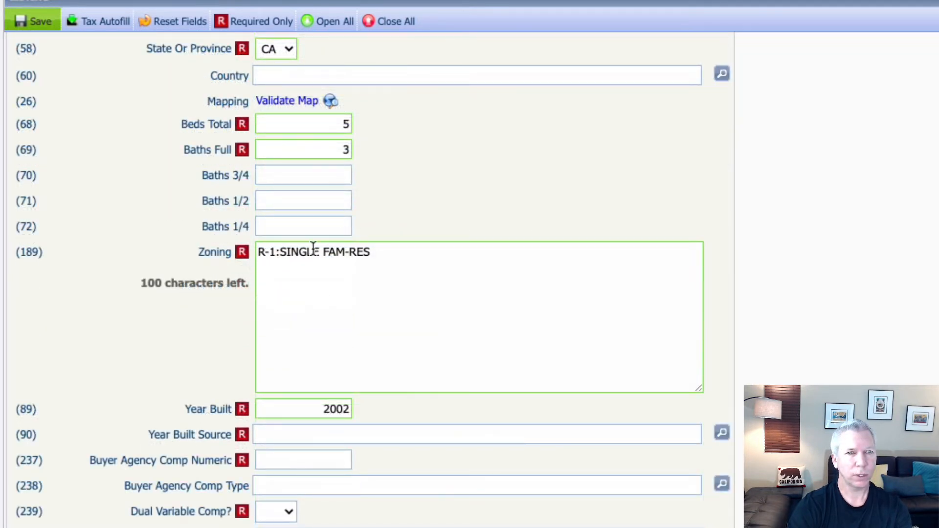
{"action": "scroll", "coordinate": [398, 227], "scroll_direction": "down", "scroll_amount": 4}
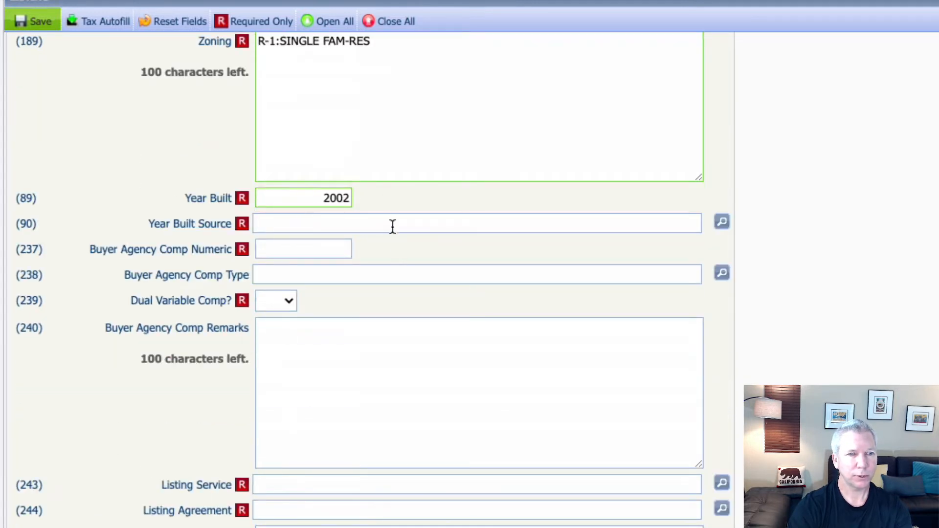
{"action": "left_click", "coordinate": [390, 224]}
{"action": "left_click", "coordinate": [722, 222]}
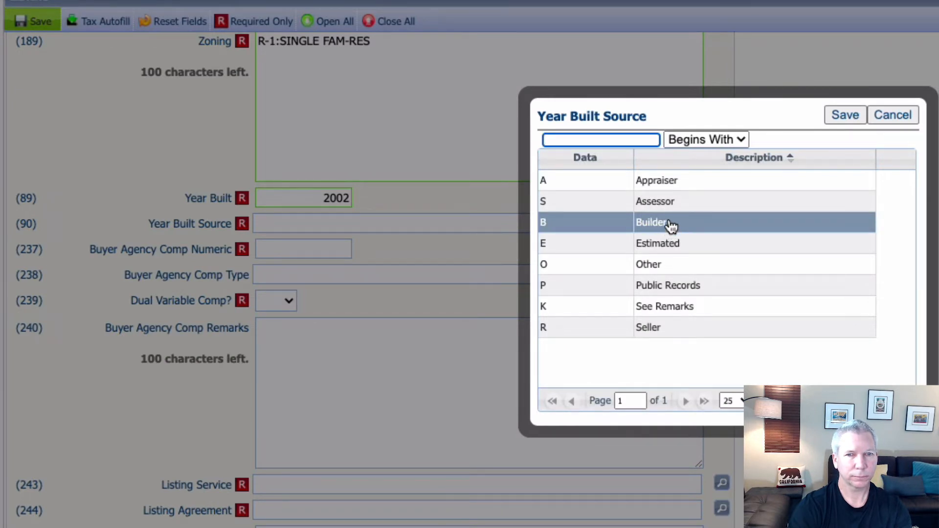
{"action": "left_click", "coordinate": [695, 202]}
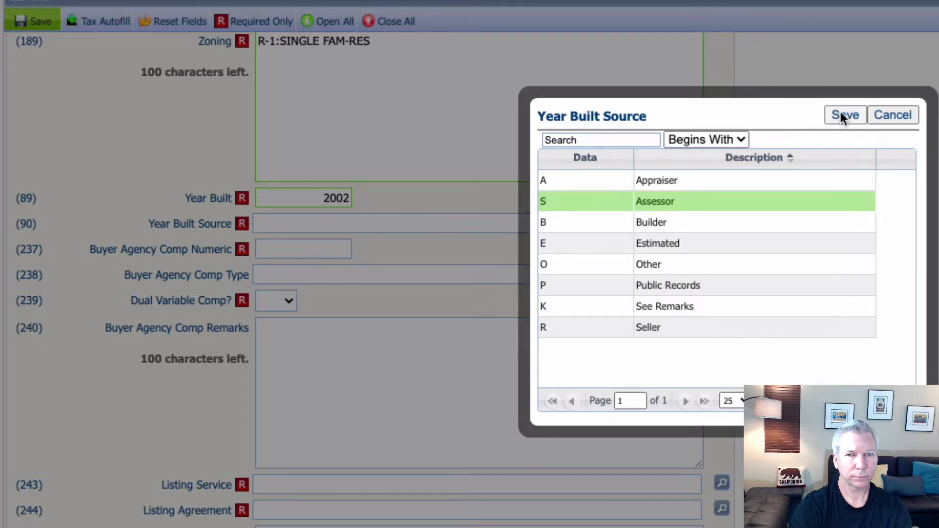
{"action": "left_click", "coordinate": [841, 113]}
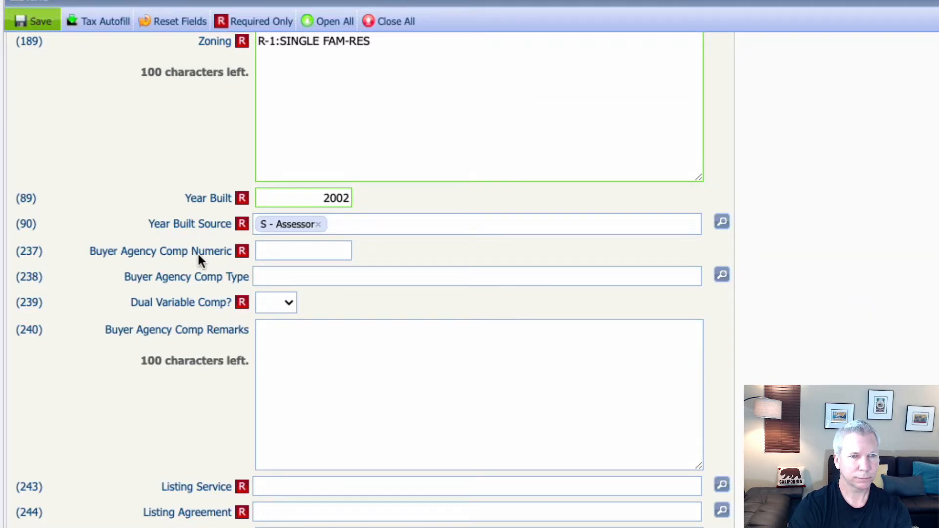
Step: Set Buyer Agency Comp to 2.5 with comp type PER - %
{"action": "left_click", "coordinate": [331, 253]}
{"action": "type", "text": "2.5"}
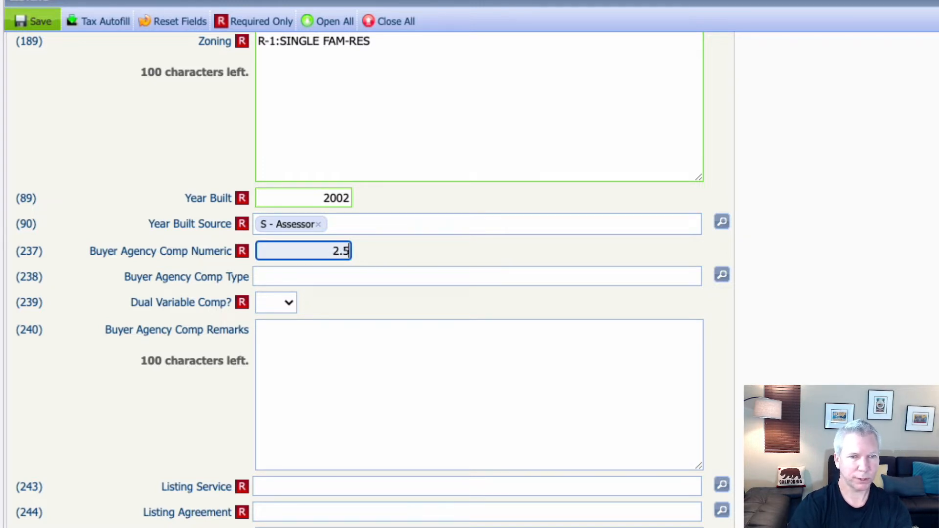
{"action": "key", "text": "Tab"}
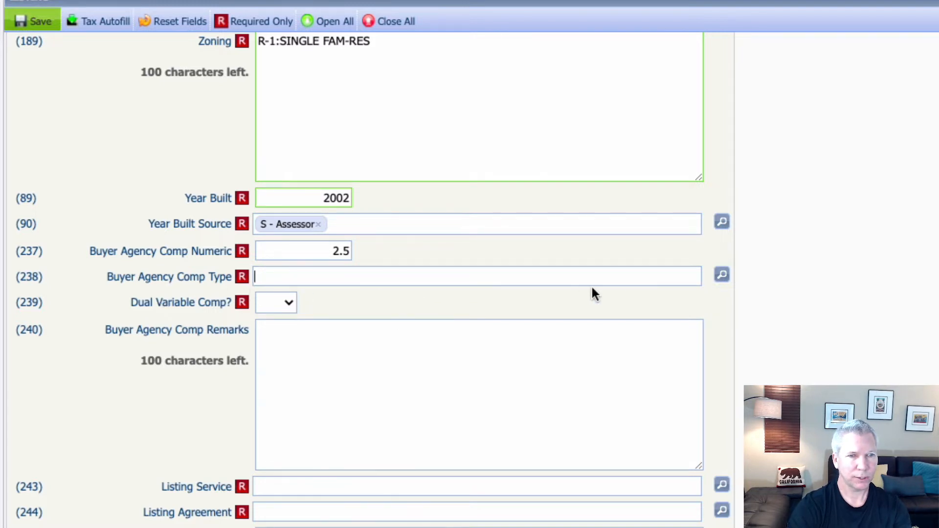
{"action": "left_click", "coordinate": [720, 275]}
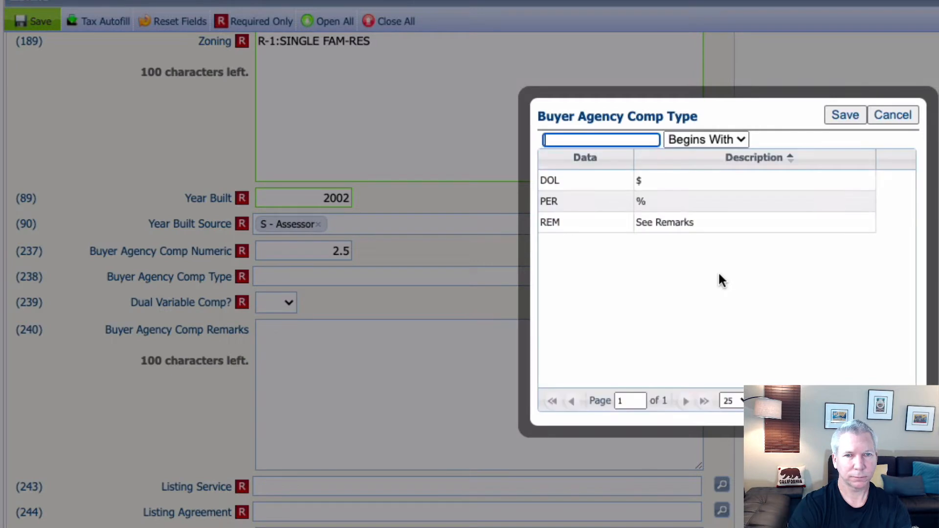
{"action": "left_click", "coordinate": [670, 208]}
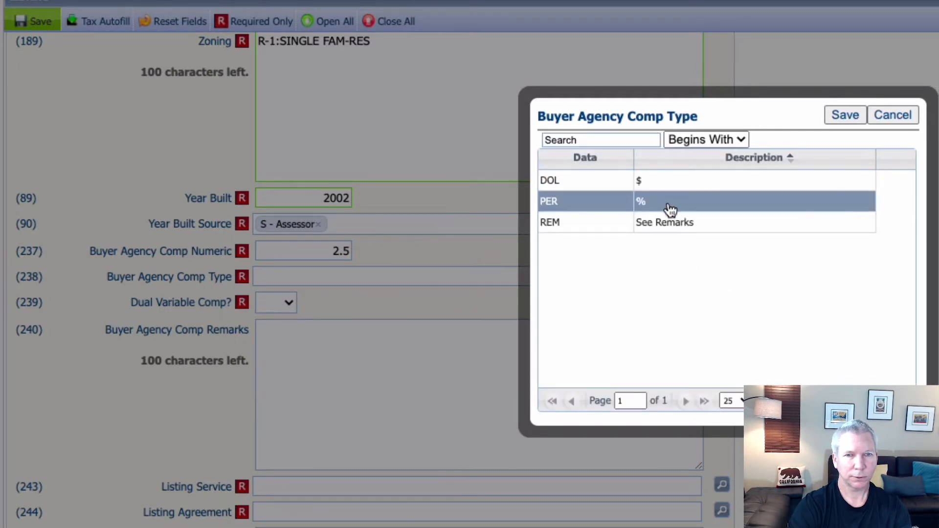
{"action": "left_click", "coordinate": [849, 114]}
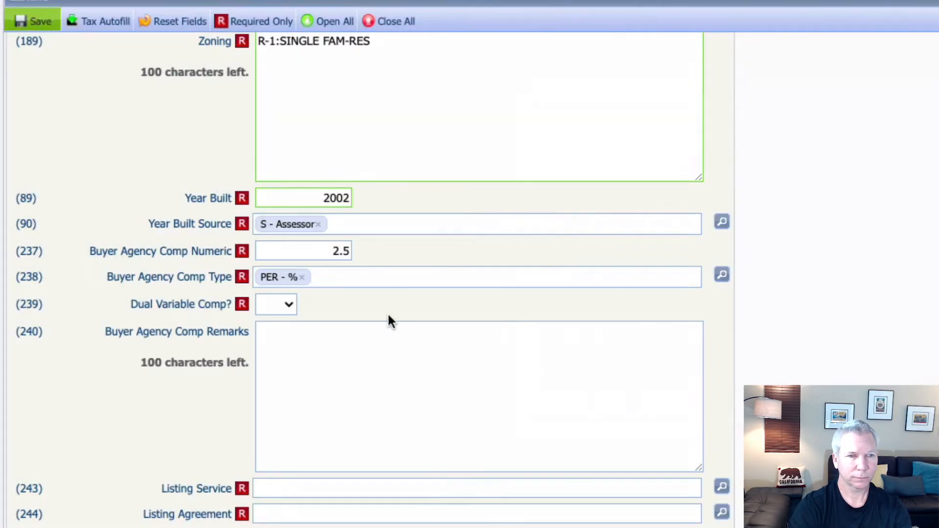
Step: Answer No for Dual Variable Comp
{"action": "left_click", "coordinate": [288, 305]}
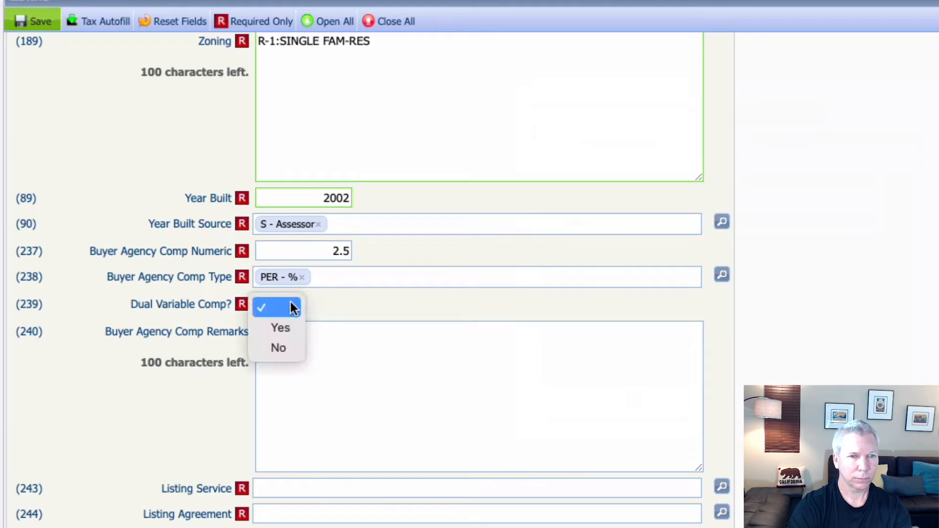
{"action": "left_click", "coordinate": [287, 348]}
{"action": "scroll", "coordinate": [191, 393], "scroll_direction": "down", "scroll_amount": 1}
{"action": "scroll", "coordinate": [193, 397], "scroll_direction": "down", "scroll_amount": 3}
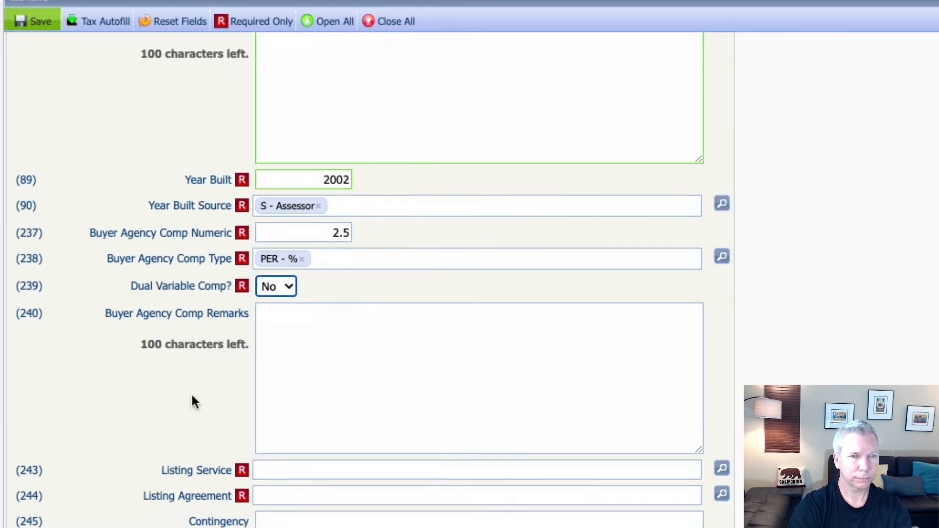
{"action": "scroll", "coordinate": [193, 398], "scroll_direction": "down", "scroll_amount": 3}
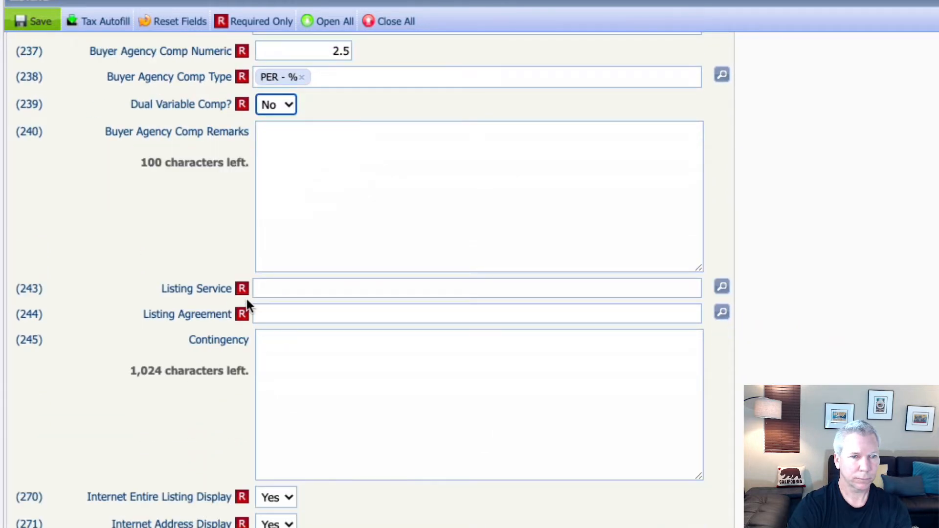
Step: Set Listing Service to FS - Full Service and Listing Agreement to ER - Exclusive Right To Sell
{"action": "left_click", "coordinate": [721, 288]}
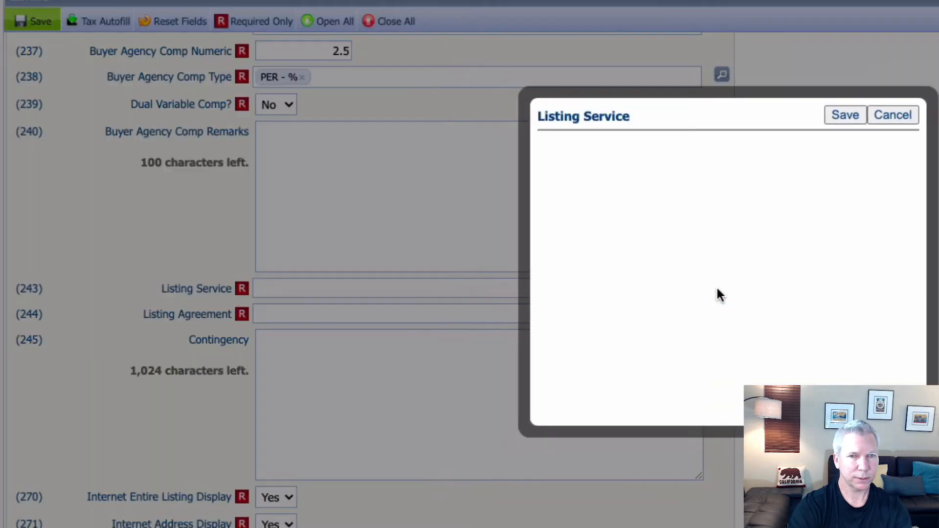
{"action": "left_click", "coordinate": [695, 202]}
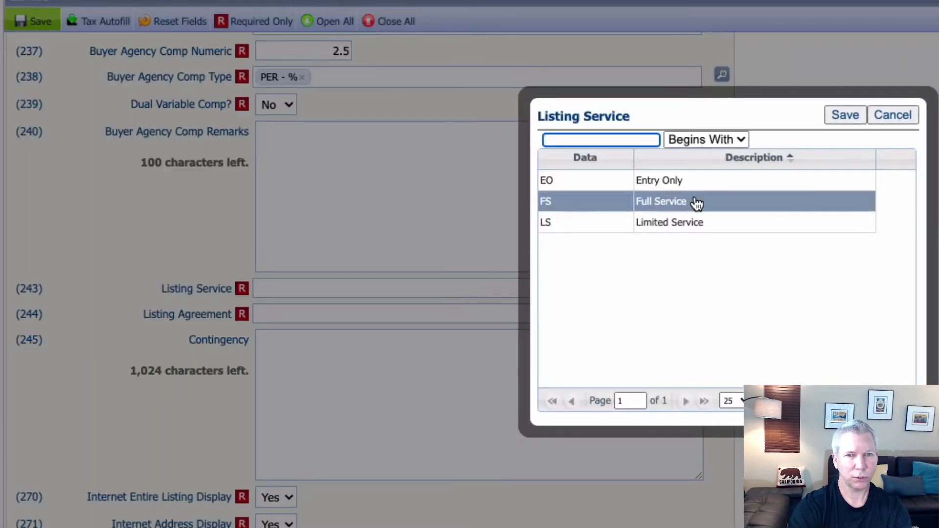
{"action": "left_click", "coordinate": [844, 115]}
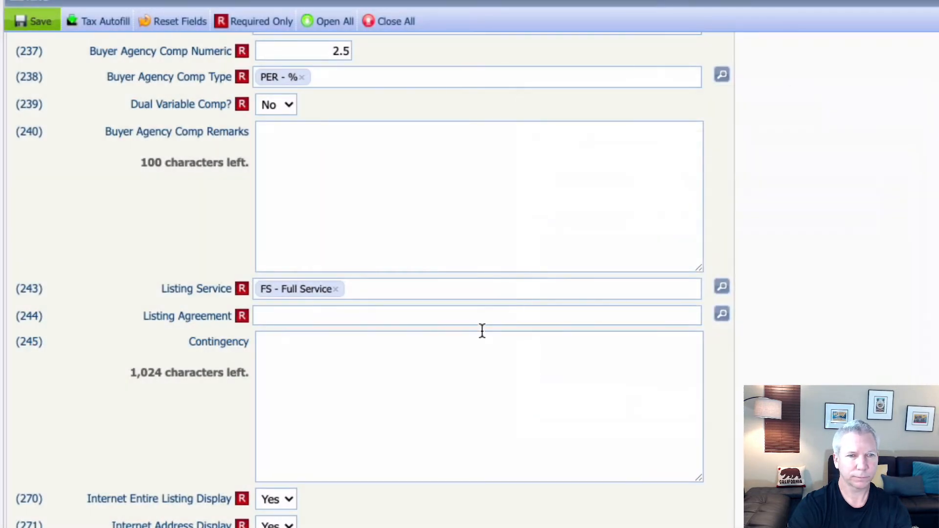
{"action": "left_click", "coordinate": [721, 313]}
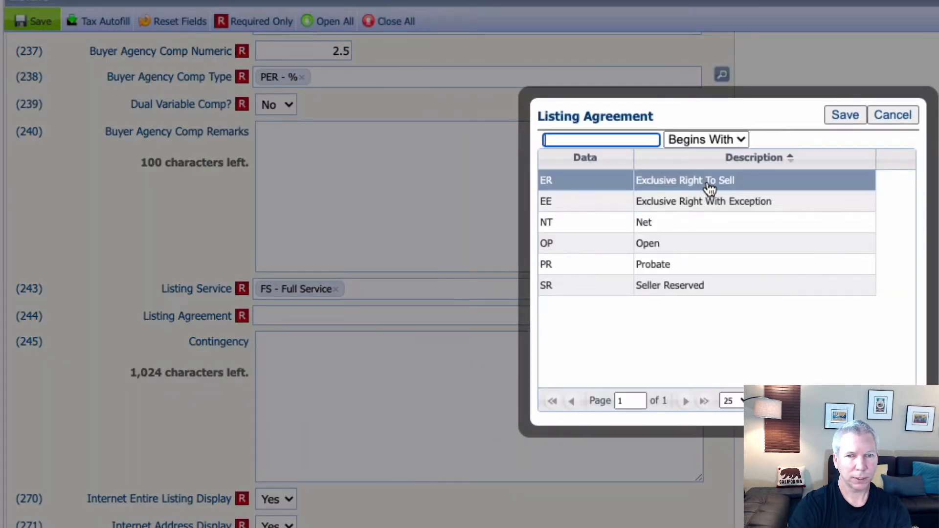
{"action": "left_click", "coordinate": [709, 189]}
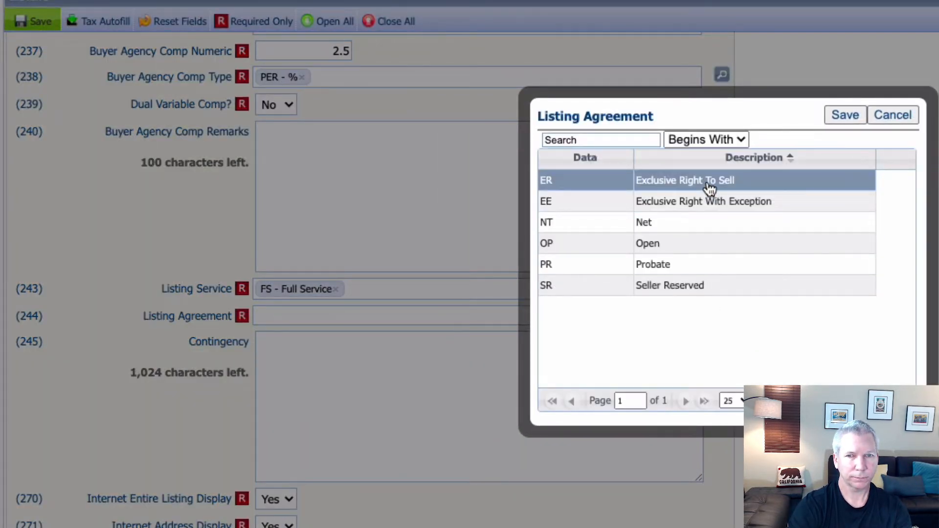
{"action": "left_click", "coordinate": [841, 114]}
Step: Enter n/a in the Contingency field
{"action": "scroll", "coordinate": [195, 399], "scroll_direction": "down", "scroll_amount": 1}
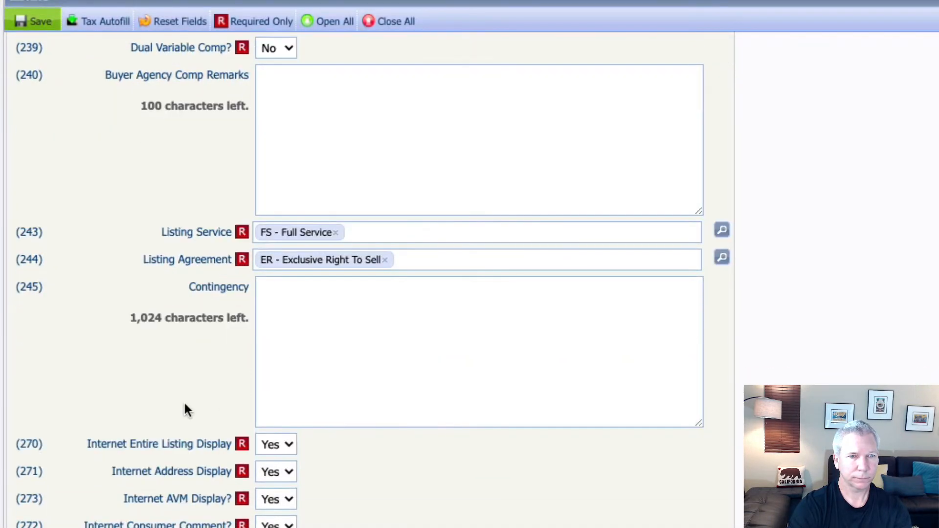
{"action": "scroll", "coordinate": [184, 400], "scroll_direction": "down", "scroll_amount": 1}
{"action": "left_click", "coordinate": [335, 331]}
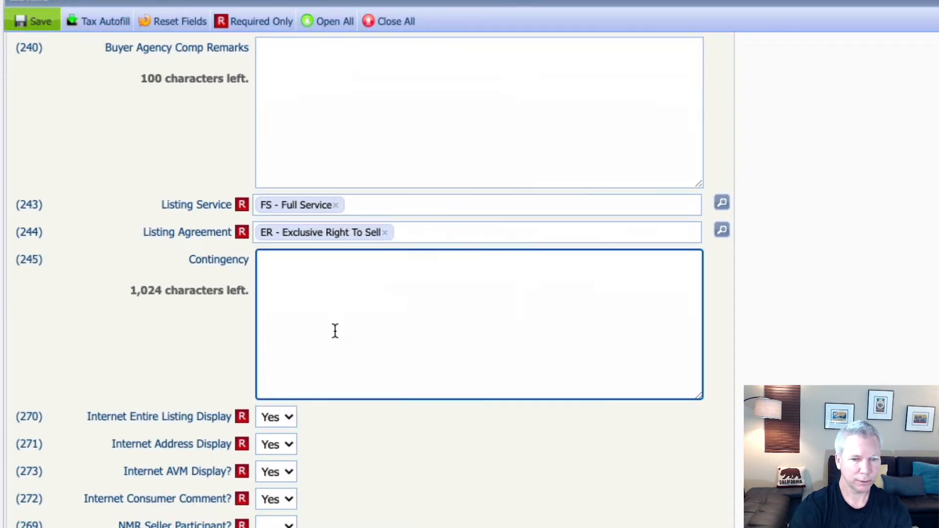
{"action": "type", "text": "n/a"}
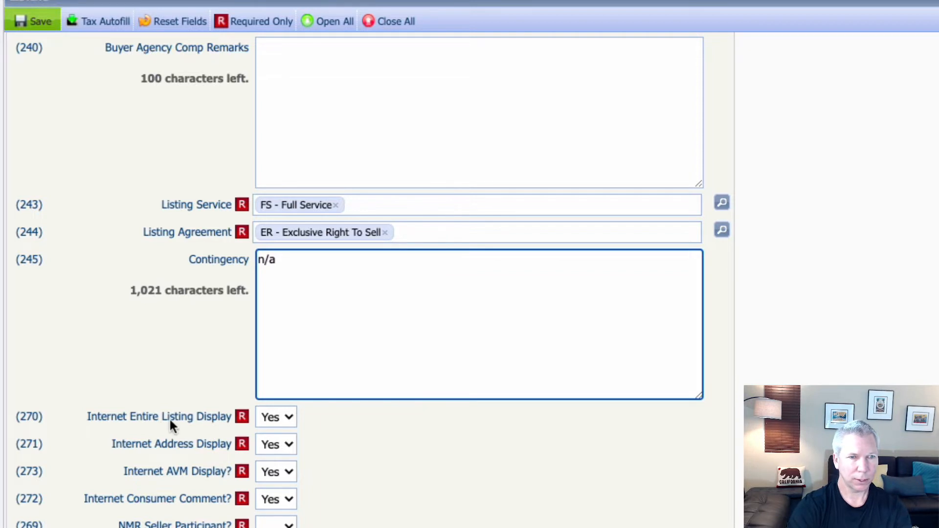
Step: Set NMR Seller Participant to Yes
{"action": "scroll", "coordinate": [156, 415], "scroll_direction": "down", "scroll_amount": 3}
{"action": "scroll", "coordinate": [156, 413], "scroll_direction": "down", "scroll_amount": 2}
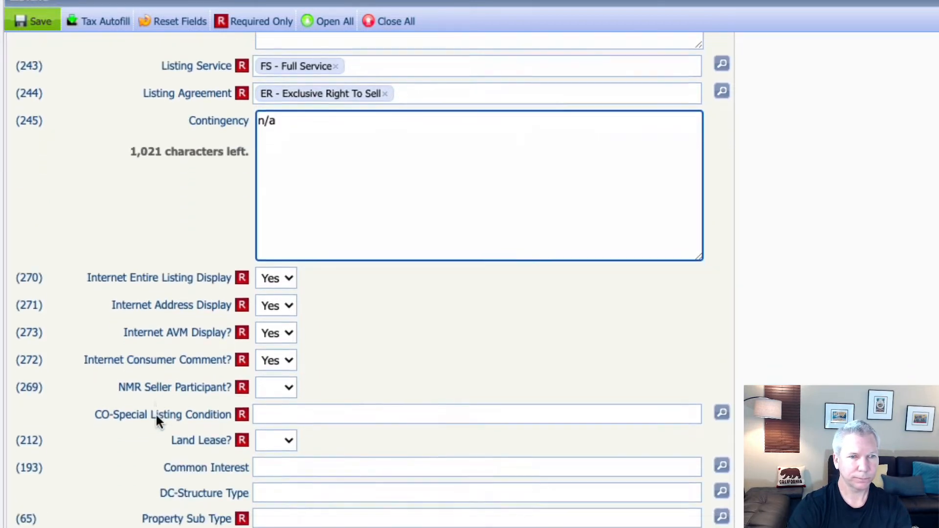
{"action": "scroll", "coordinate": [156, 413], "scroll_direction": "down", "scroll_amount": 1}
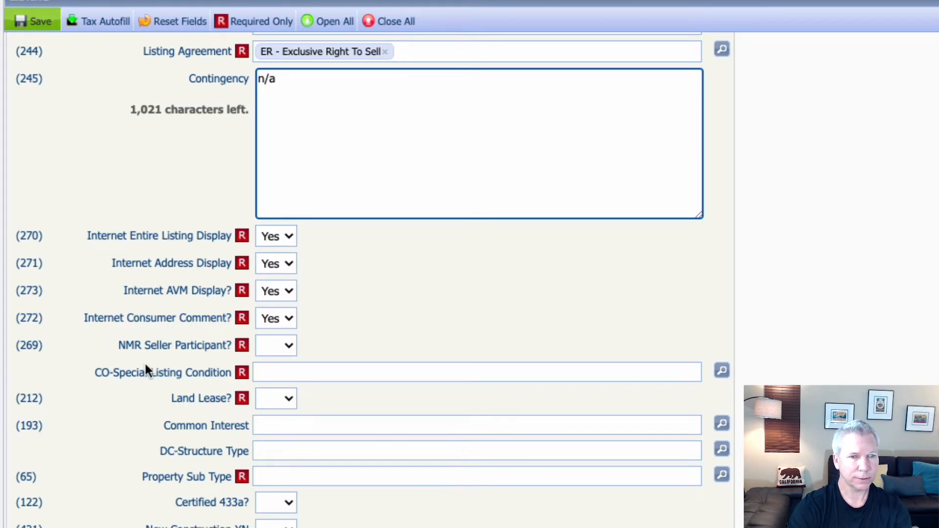
{"action": "left_click", "coordinate": [286, 349]}
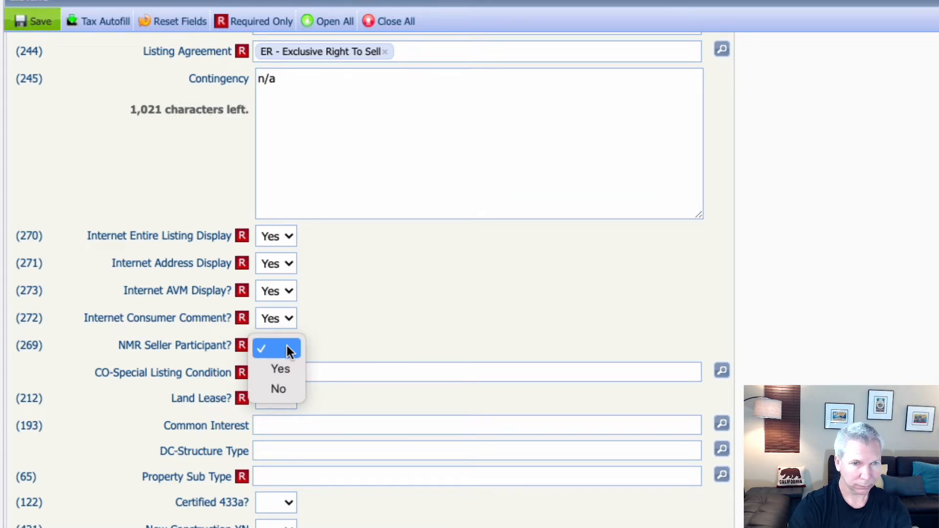
{"action": "left_click", "coordinate": [286, 368]}
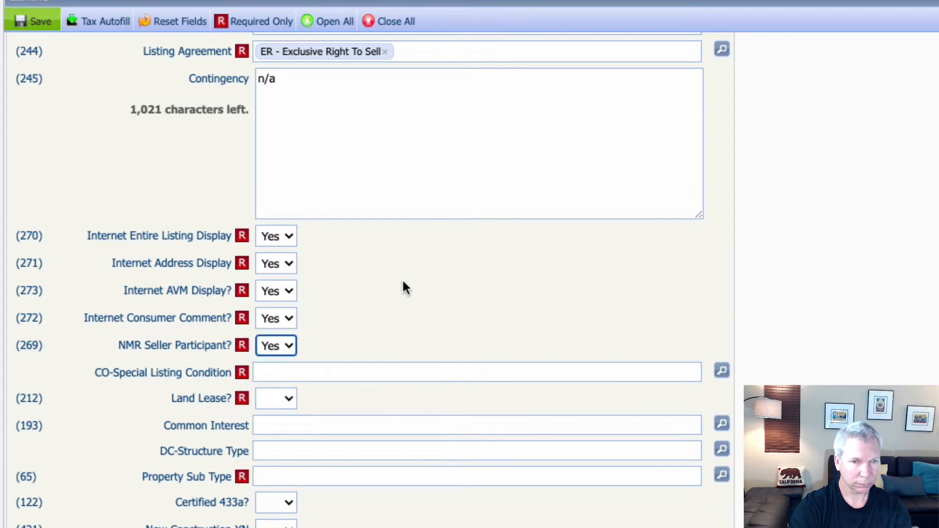
{"action": "scroll", "coordinate": [402, 281], "scroll_direction": "down", "scroll_amount": 2}
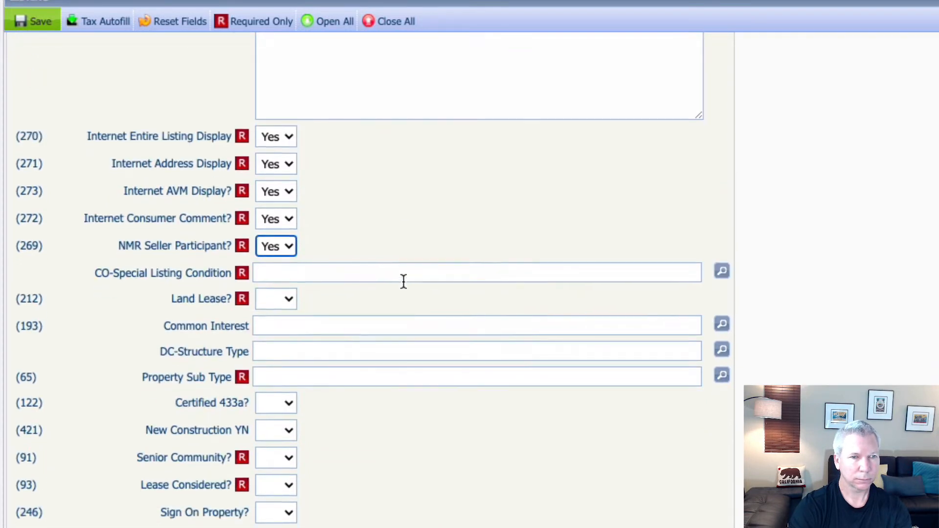
{"action": "scroll", "coordinate": [404, 281], "scroll_direction": "down", "scroll_amount": 1}
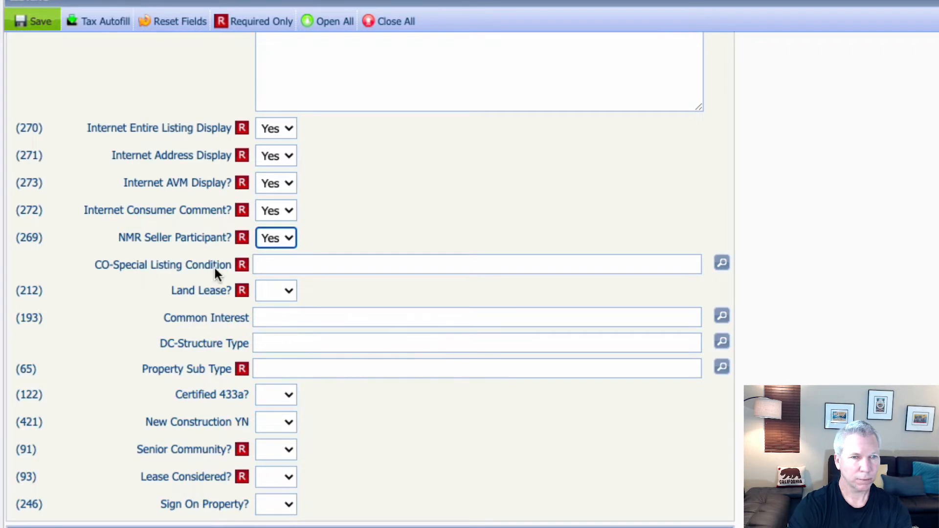
Step: Set the Special Listing Condition to CO9 - Standard
{"action": "left_click", "coordinate": [717, 263]}
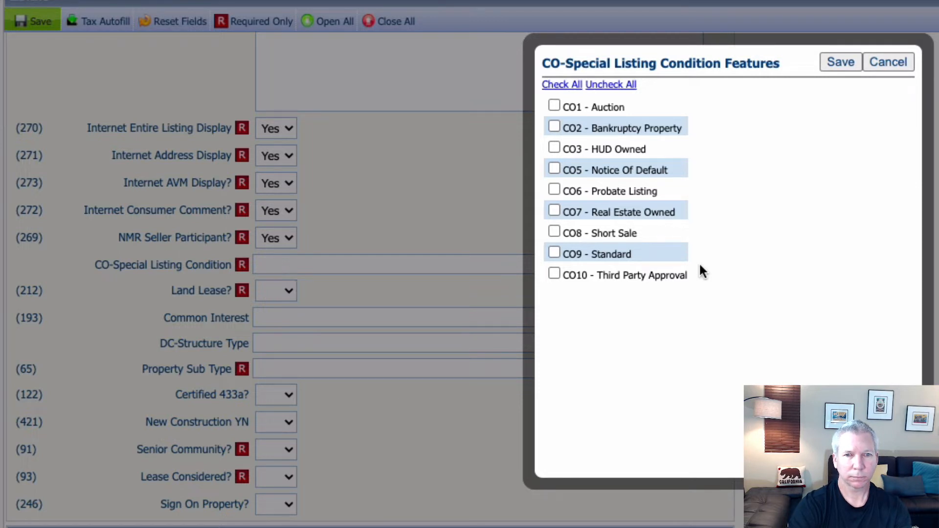
{"action": "left_click", "coordinate": [553, 252]}
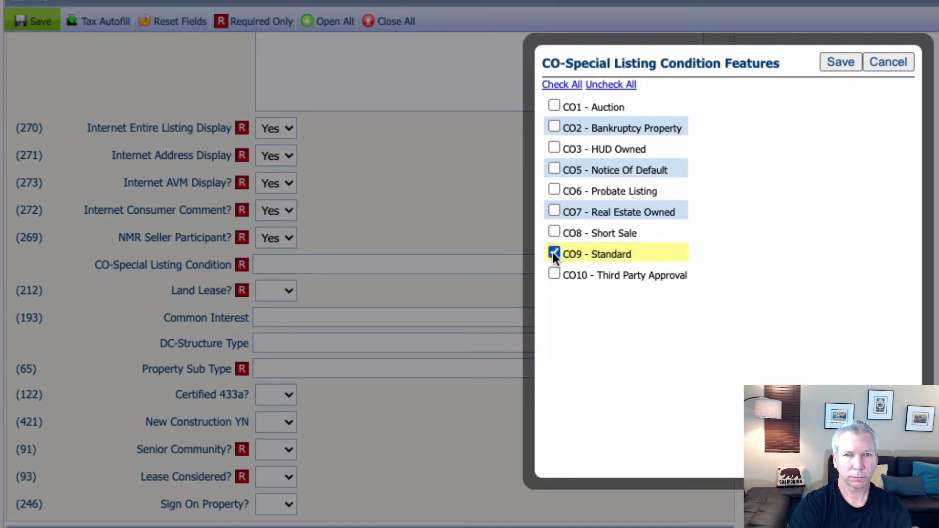
{"action": "left_click", "coordinate": [839, 62]}
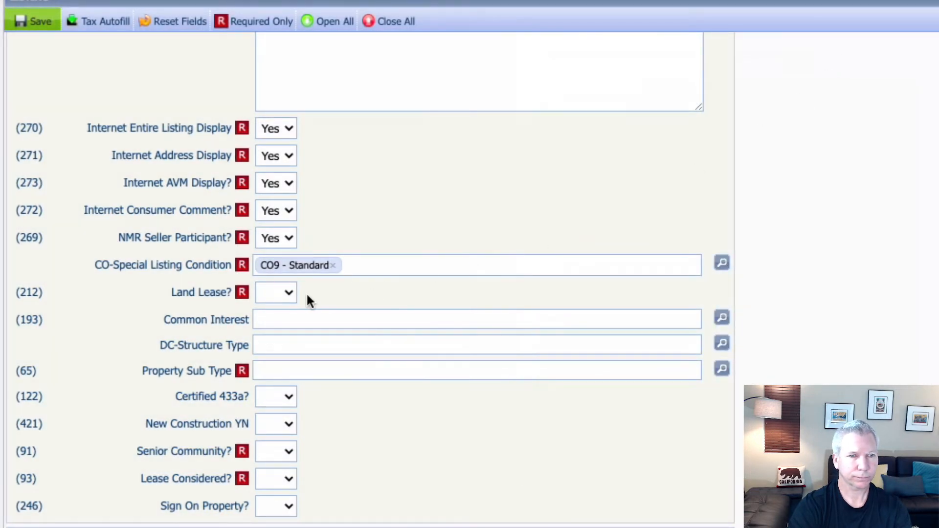
Step: Set Land Lease to No
{"action": "left_click", "coordinate": [292, 292]}
{"action": "left_click", "coordinate": [377, 342]}
{"action": "scroll", "coordinate": [377, 342], "scroll_direction": "down", "scroll_amount": 2}
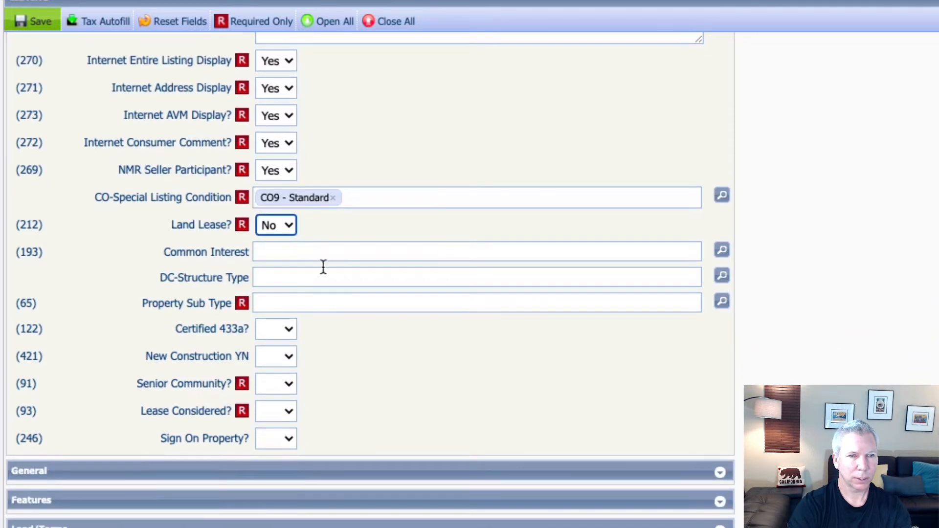
Step: Set Common Interest to PD - Planned Development
{"action": "left_click", "coordinate": [721, 250]}
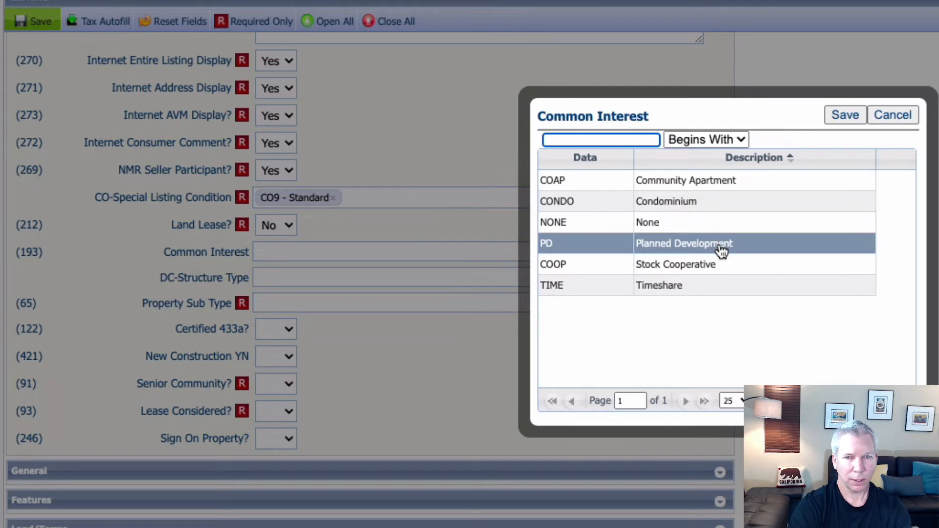
{"action": "left_click", "coordinate": [722, 249]}
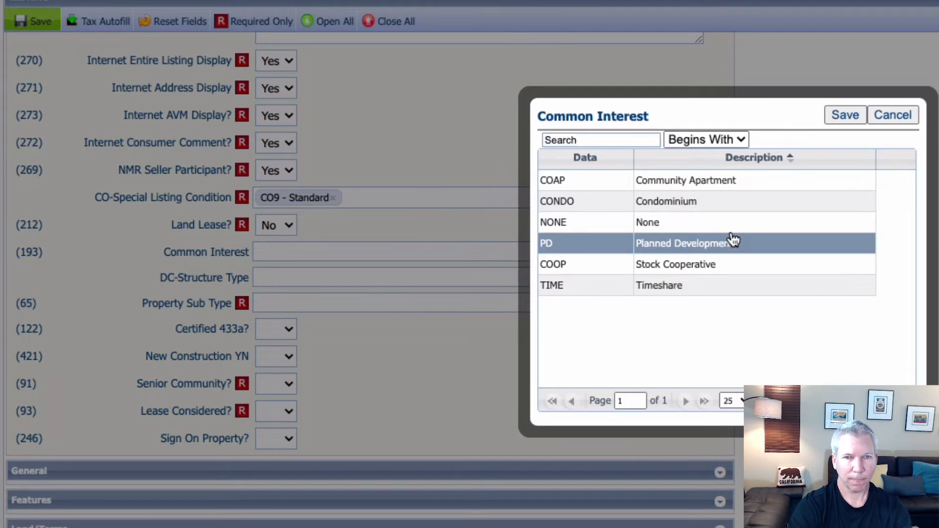
{"action": "left_click", "coordinate": [830, 114]}
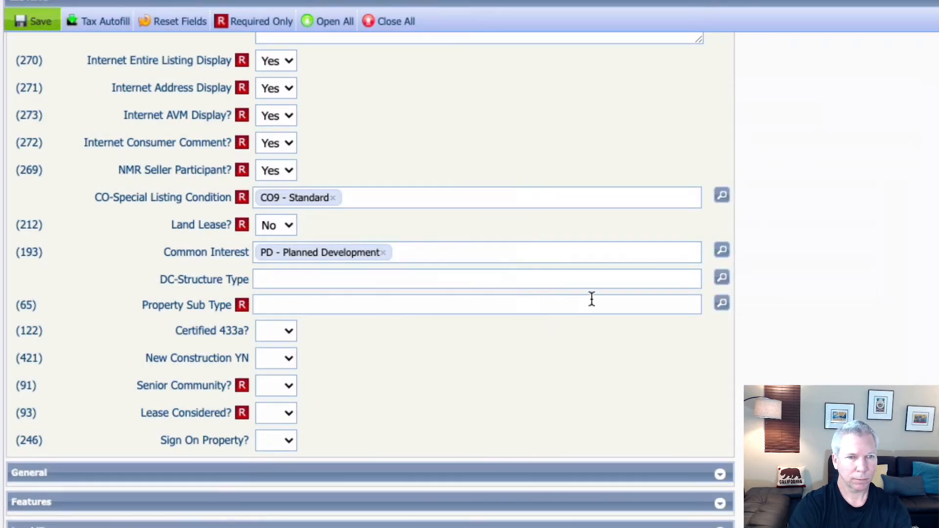
Step: Set the Property Sub Type to Single Family Residence
{"action": "left_click", "coordinate": [723, 303]}
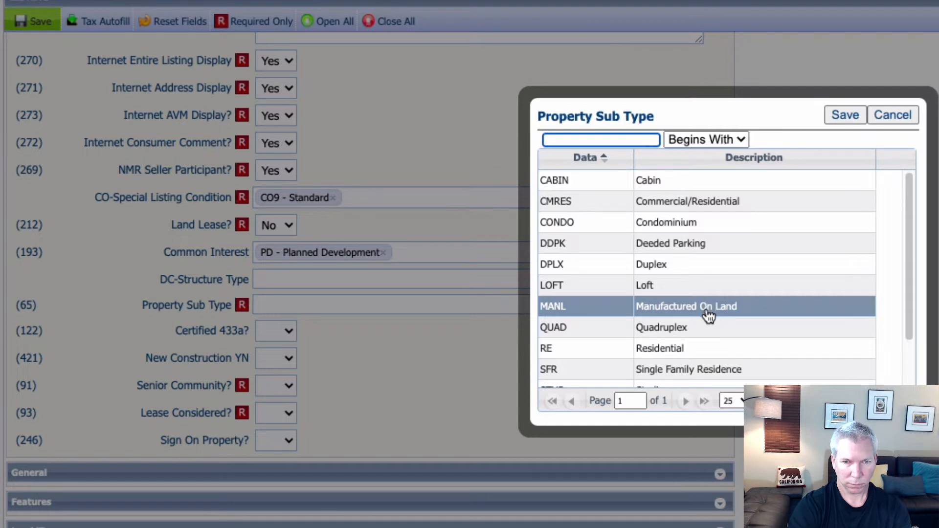
{"action": "left_click", "coordinate": [681, 370]}
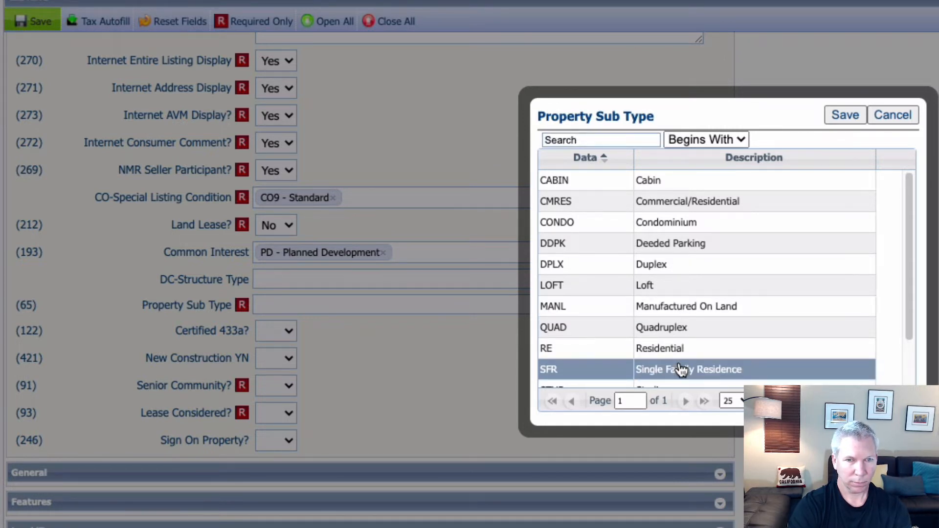
{"action": "left_click", "coordinate": [831, 115]}
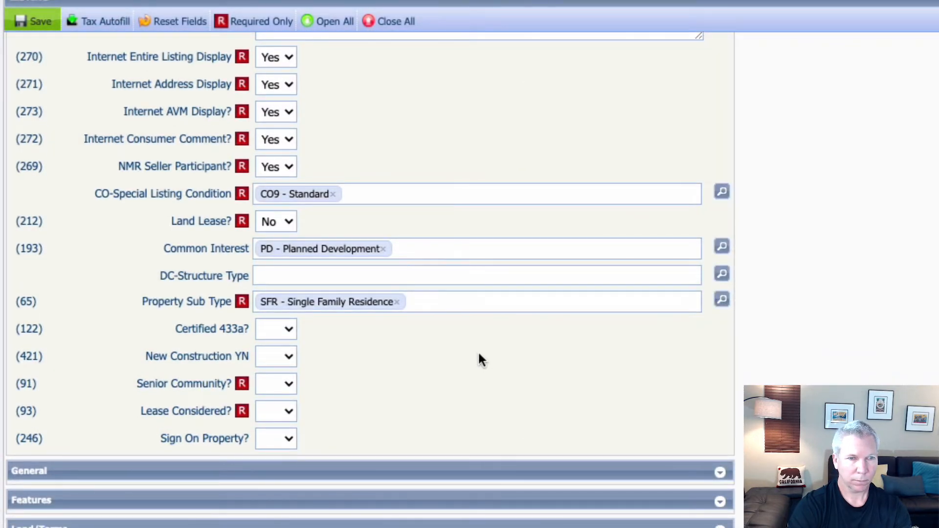
Step: Leave Certified 433a blank and set New Construction and Senior Community to No
{"action": "left_click", "coordinate": [289, 332]}
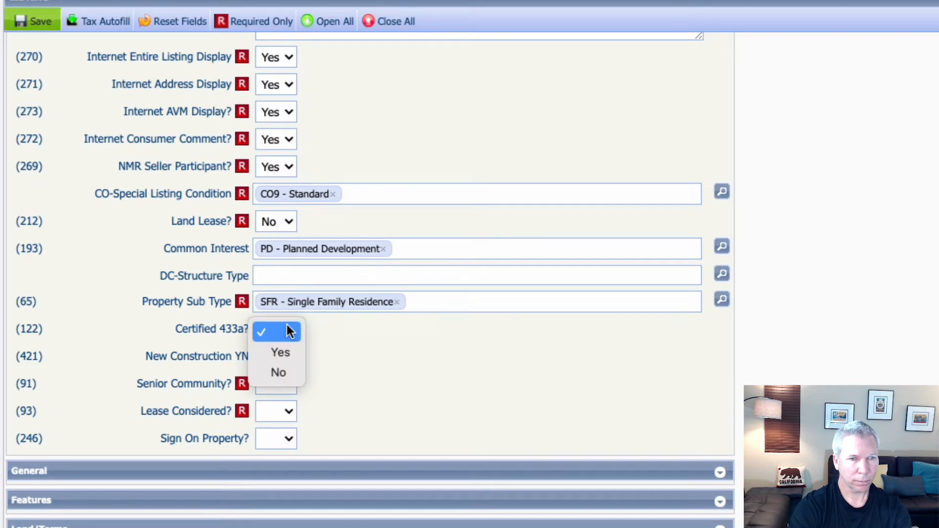
{"action": "left_click", "coordinate": [339, 334]}
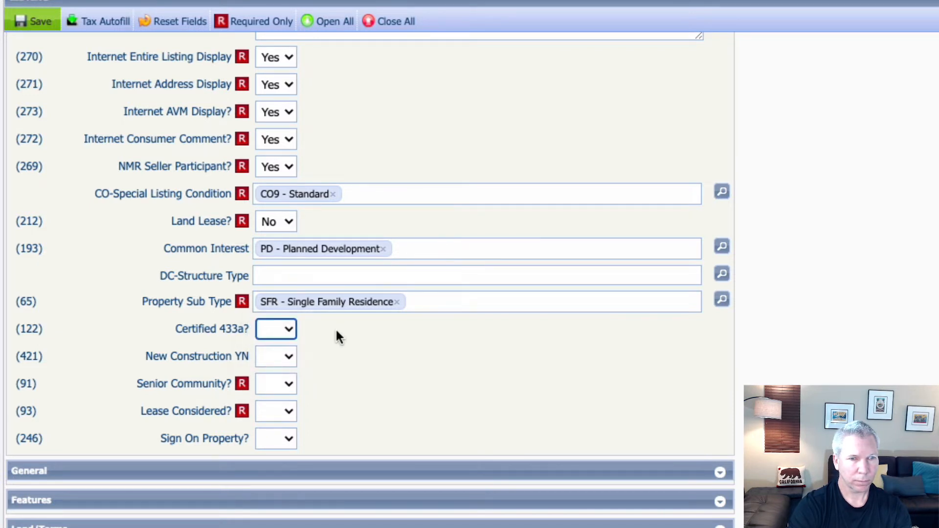
{"action": "left_click", "coordinate": [290, 356]}
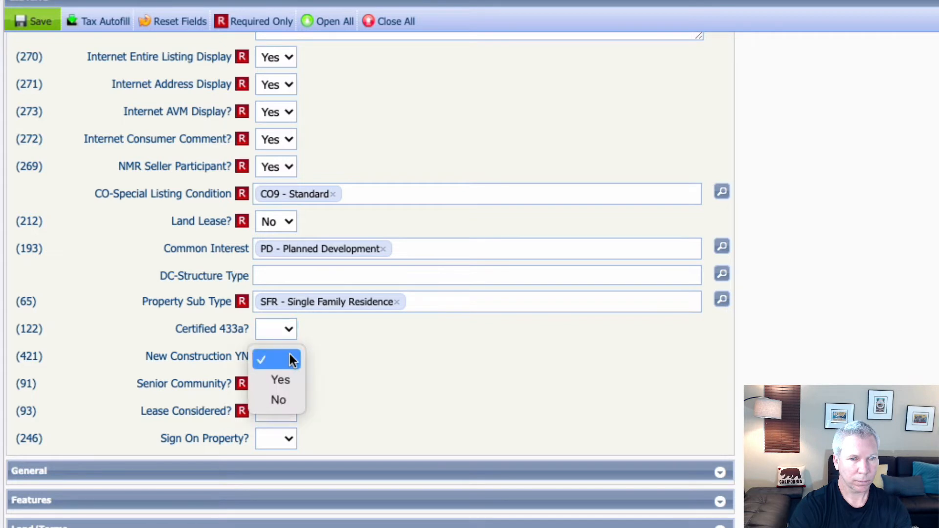
{"action": "left_click", "coordinate": [292, 398]}
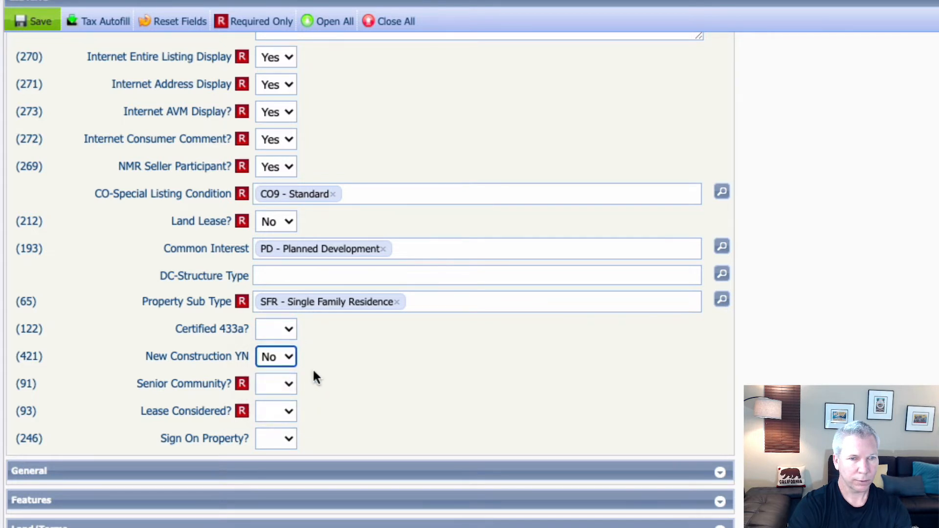
{"action": "left_click", "coordinate": [288, 384]}
{"action": "left_click", "coordinate": [289, 427]}
Step: Set Lease Considered to No and Sign On Property to Yes
{"action": "left_click", "coordinate": [283, 410]}
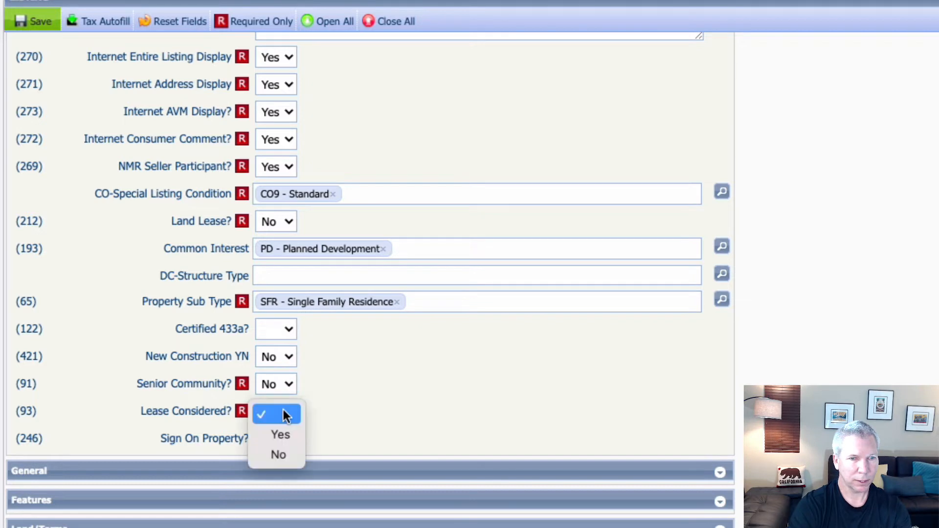
{"action": "left_click", "coordinate": [287, 447]}
{"action": "left_click", "coordinate": [287, 439]}
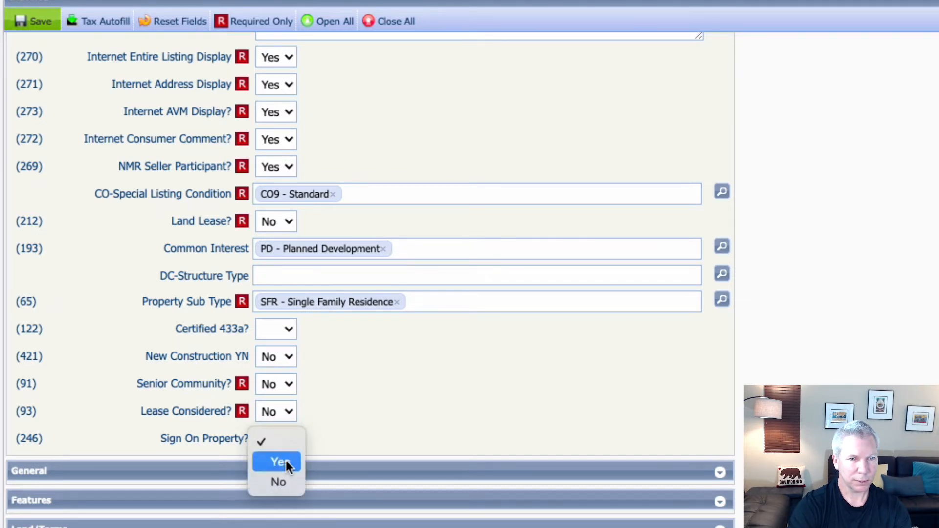
{"action": "left_click", "coordinate": [285, 461]}
{"action": "scroll", "coordinate": [389, 417], "scroll_direction": "up", "scroll_amount": 15}
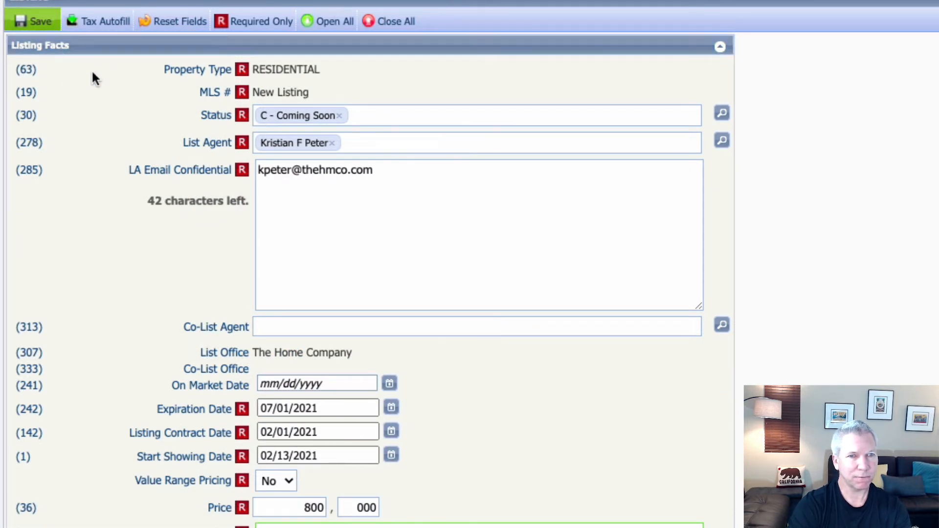
{"action": "scroll", "coordinate": [188, 318], "scroll_direction": "down", "scroll_amount": 20}
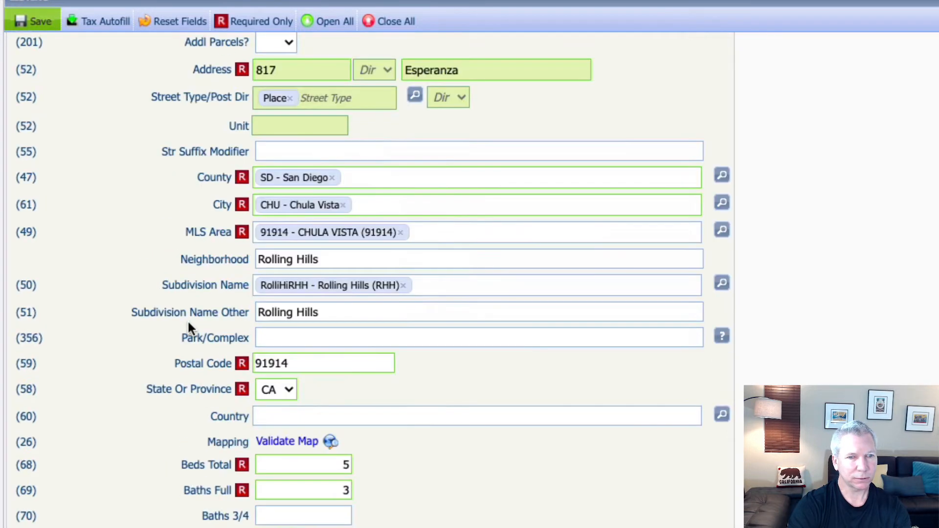
{"action": "scroll", "coordinate": [188, 322], "scroll_direction": "down", "scroll_amount": 12}
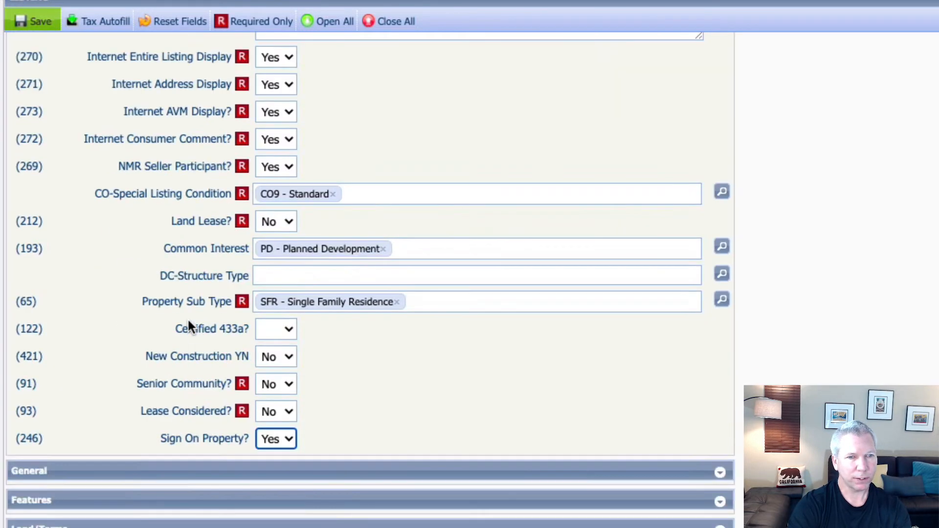
{"action": "scroll", "coordinate": [187, 316], "scroll_direction": "down", "scroll_amount": 3}
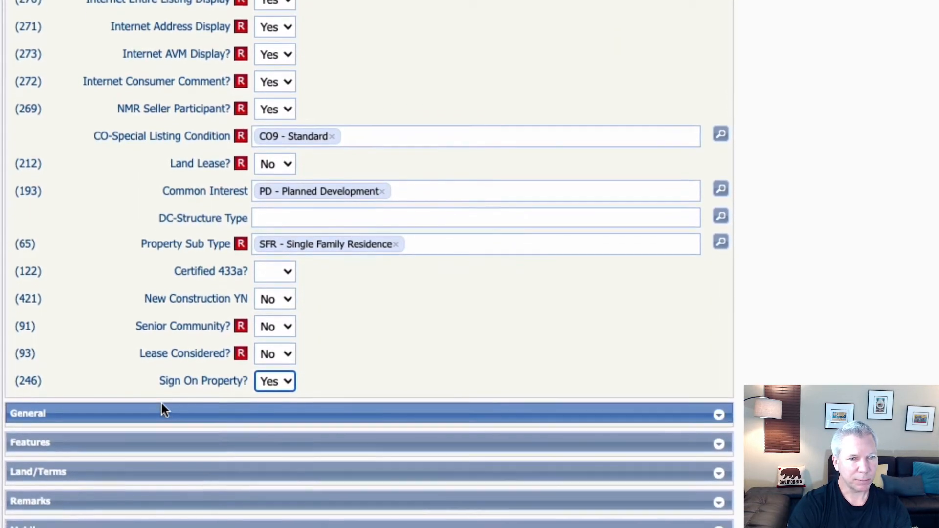
{"action": "scroll", "coordinate": [115, 427], "scroll_direction": "down", "scroll_amount": 3}
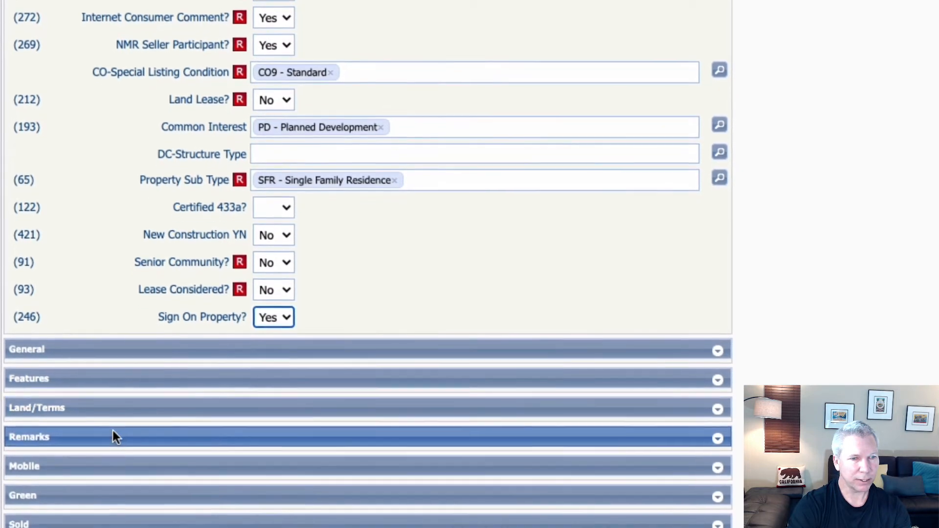
{"action": "scroll", "coordinate": [107, 434], "scroll_direction": "down", "scroll_amount": 1}
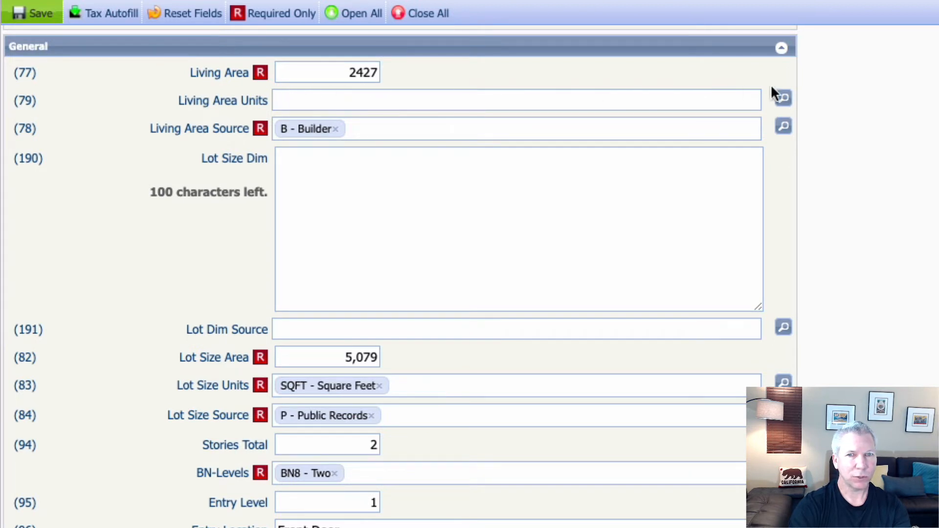
Step: Choose F – Square Feet in the Living Area Units lookup and save it
{"action": "left_click", "coordinate": [783, 98]}
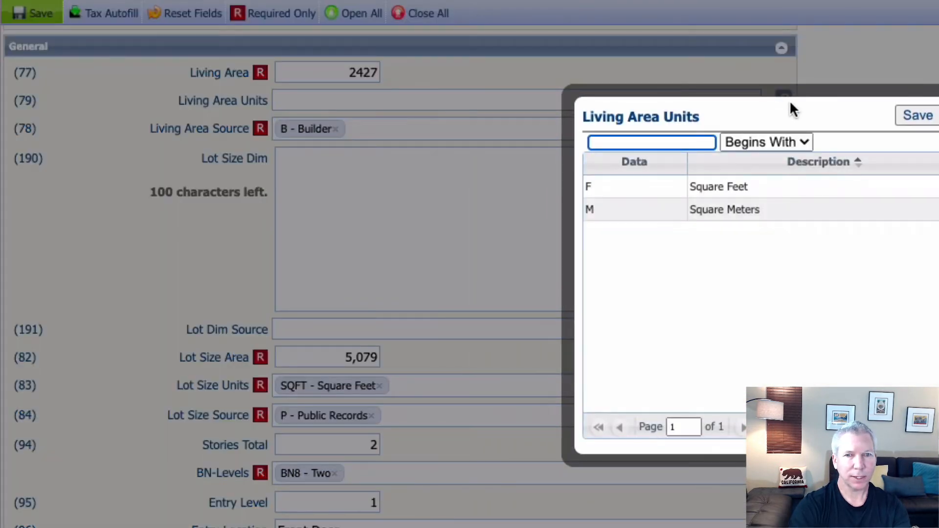
{"action": "left_click", "coordinate": [744, 188]}
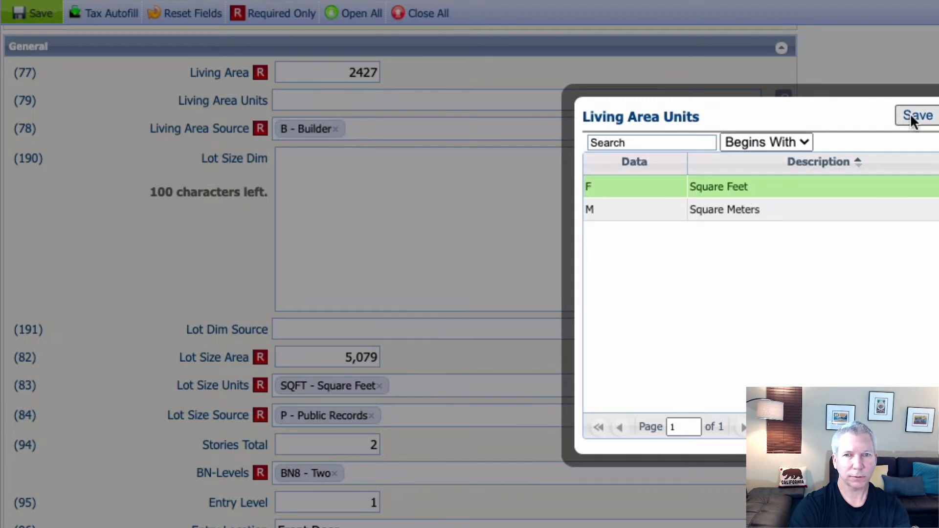
{"action": "left_click", "coordinate": [916, 117]}
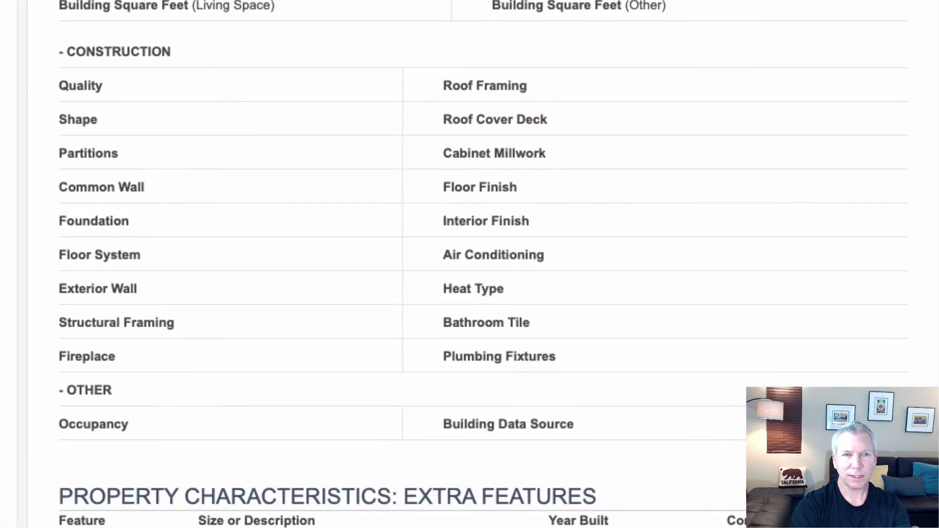
Step: Check the Tax Suite lot section showing 5,079 lot square feet, then return to the Paragon form
{"action": "scroll", "coordinate": [73, 379], "scroll_direction": "up", "scroll_amount": 15}
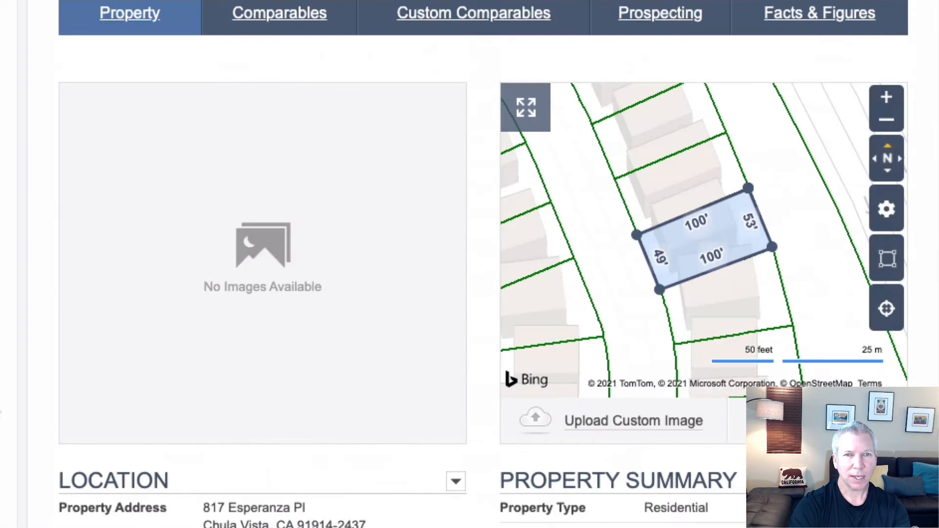
{"action": "scroll", "coordinate": [469, 264], "scroll_direction": "up", "scroll_amount": 5}
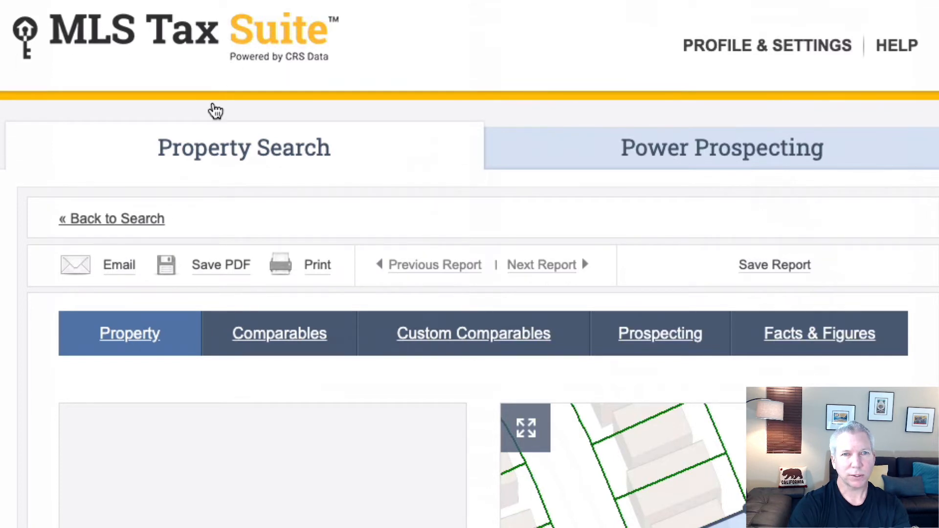
{"action": "scroll", "coordinate": [470, 264], "scroll_direction": "down", "scroll_amount": 15}
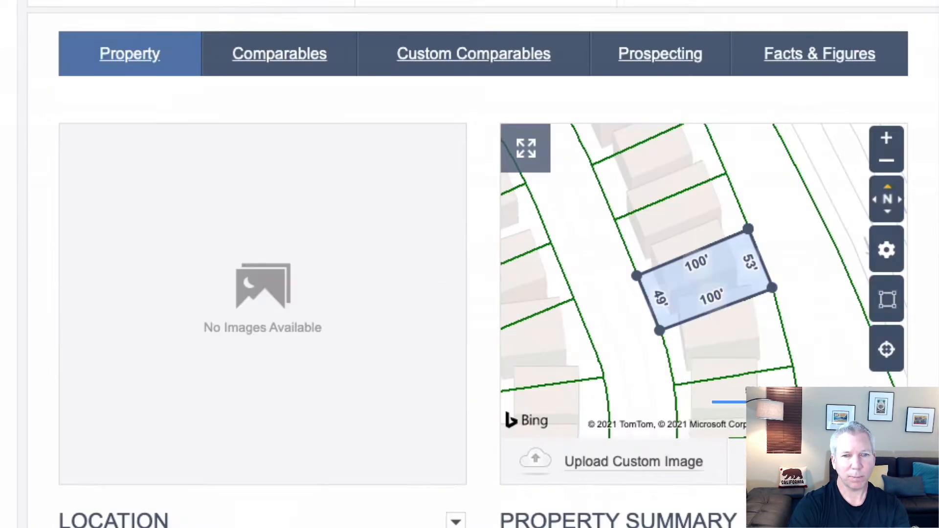
{"action": "scroll", "coordinate": [470, 264], "scroll_direction": "down", "scroll_amount": 12}
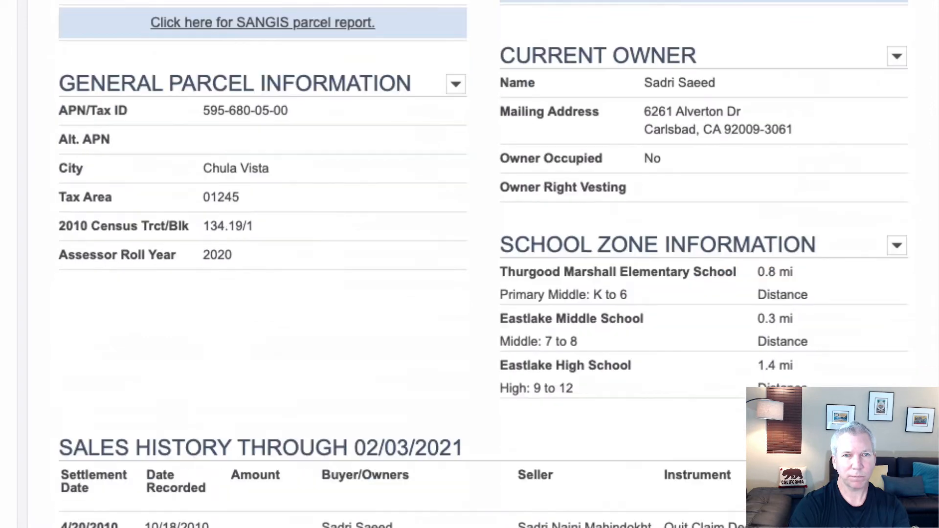
{"action": "scroll", "coordinate": [470, 264], "scroll_direction": "down", "scroll_amount": 15}
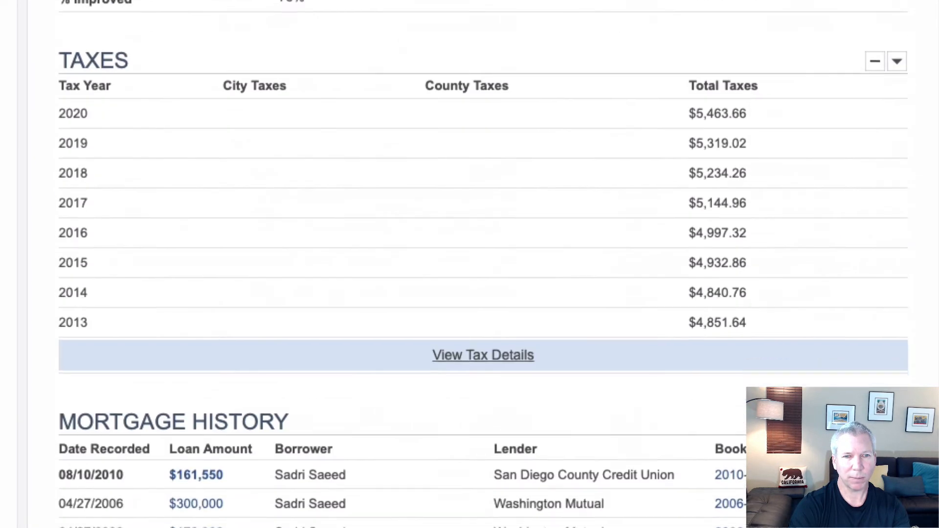
{"action": "scroll", "coordinate": [470, 264], "scroll_direction": "down", "scroll_amount": 10}
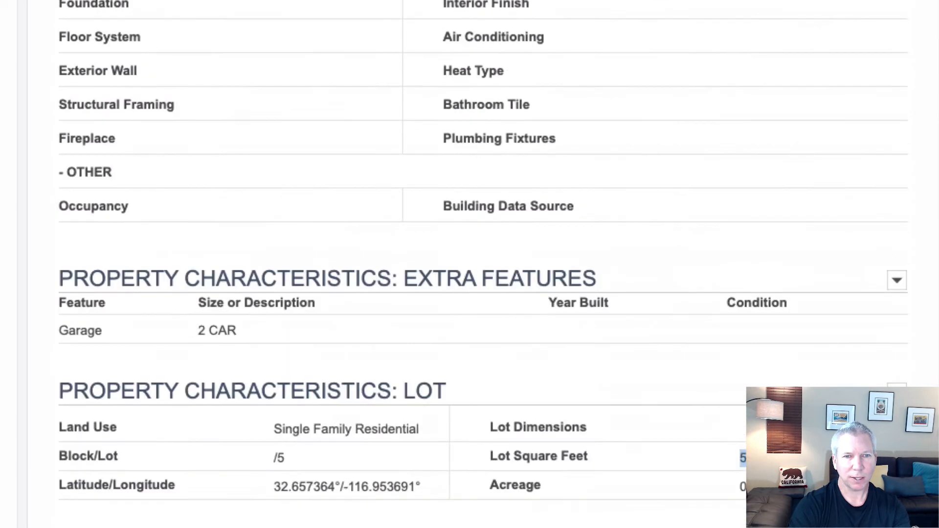
{"action": "scroll", "coordinate": [131, 272], "scroll_direction": "down", "scroll_amount": 4}
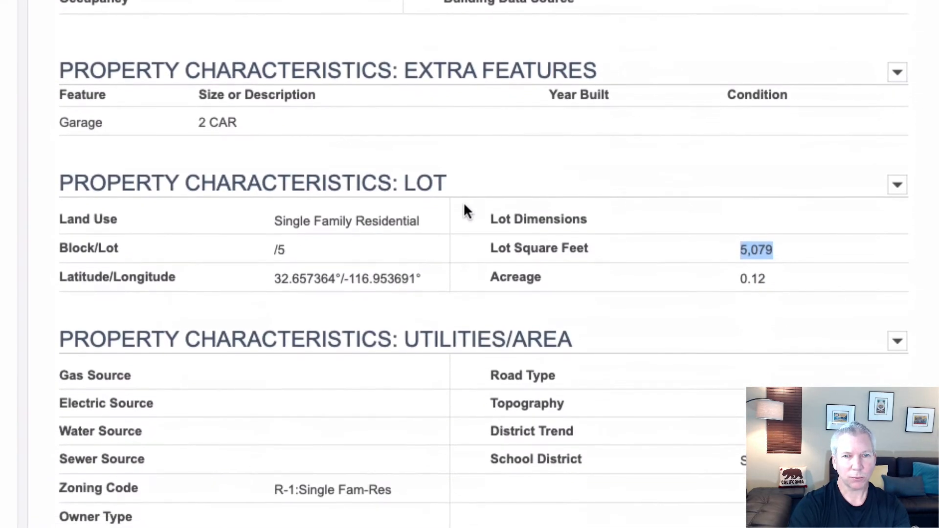
{"action": "scroll", "coordinate": [460, 196], "scroll_direction": "down", "scroll_amount": 3}
{"action": "left_click", "coordinate": [711, 92]}
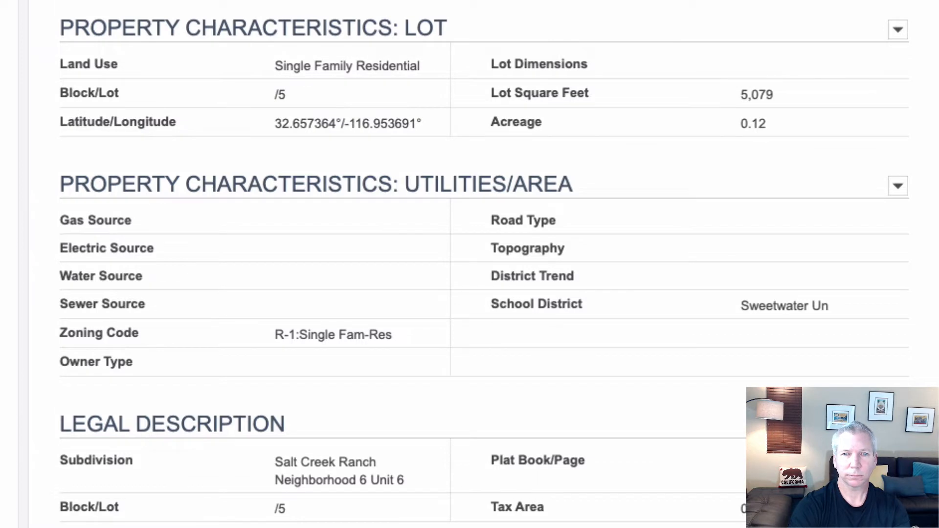
{"action": "key", "text": "alt+Tab"}
{"action": "scroll", "coordinate": [225, 402], "scroll_direction": "down", "scroll_amount": 1}
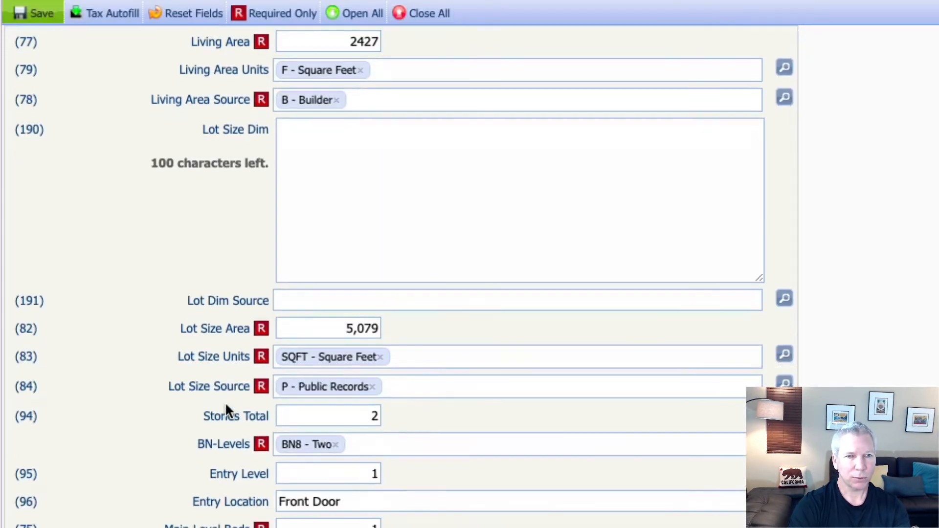
{"action": "scroll", "coordinate": [226, 403], "scroll_direction": "down", "scroll_amount": 3}
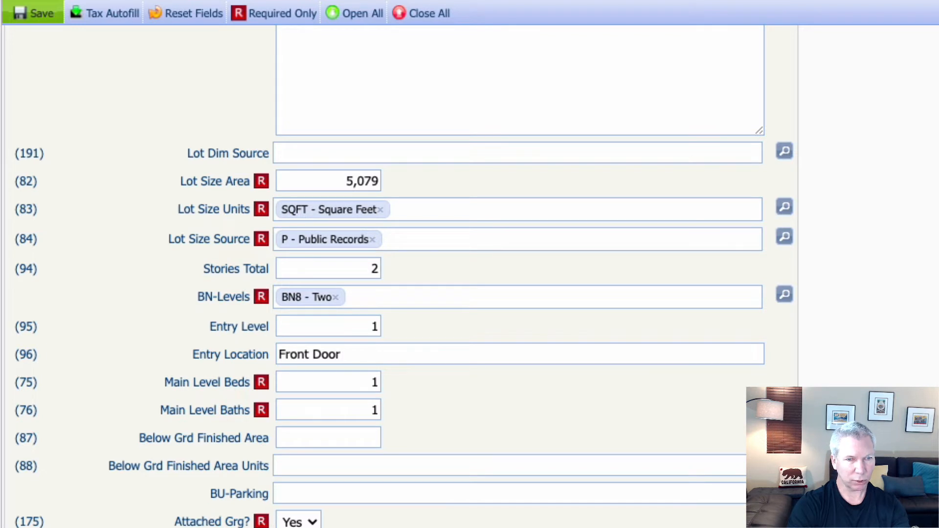
{"action": "scroll", "coordinate": [178, 524], "scroll_direction": "down", "scroll_amount": 1}
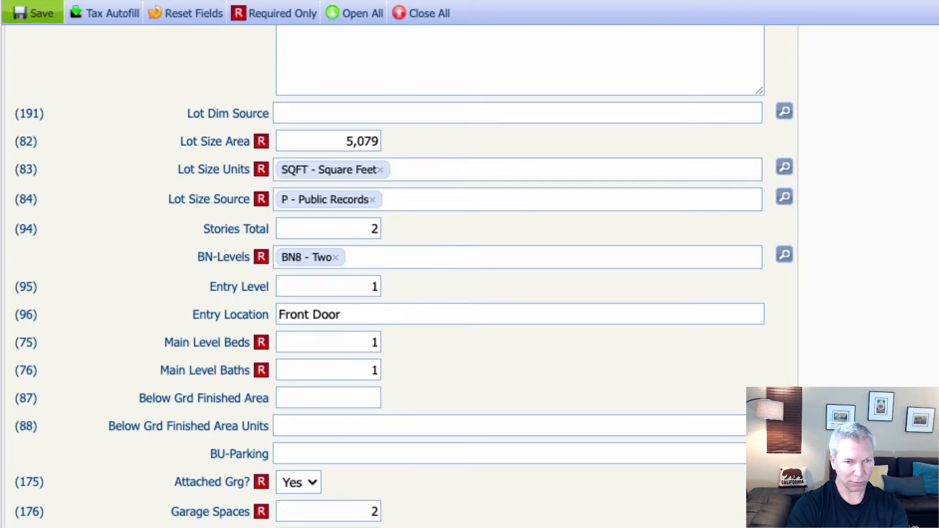
{"action": "scroll", "coordinate": [404, 294], "scroll_direction": "down", "scroll_amount": 3}
{"action": "scroll", "coordinate": [401, 274], "scroll_direction": "down", "scroll_amount": 1}
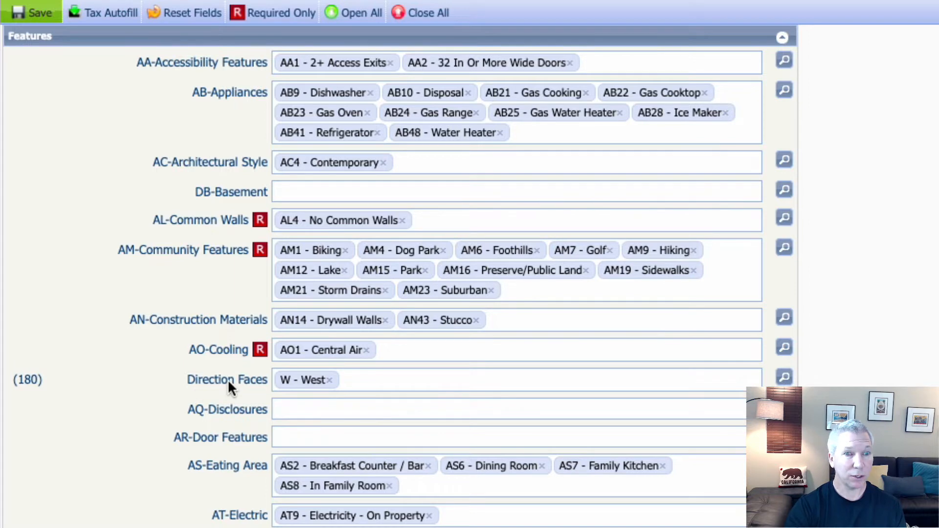
{"action": "scroll", "coordinate": [228, 379], "scroll_direction": "down", "scroll_amount": 4}
{"action": "scroll", "coordinate": [228, 381], "scroll_direction": "down", "scroll_amount": 2}
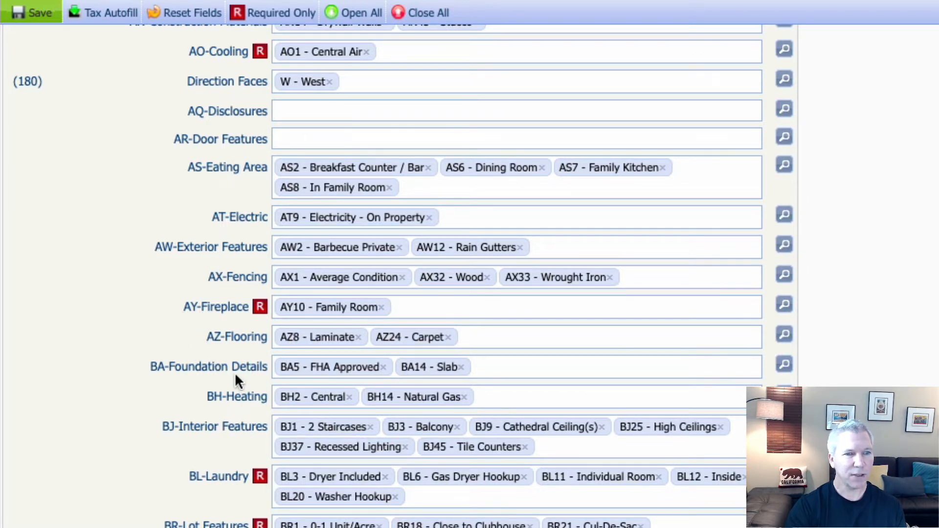
{"action": "scroll", "coordinate": [242, 371], "scroll_direction": "down", "scroll_amount": 5}
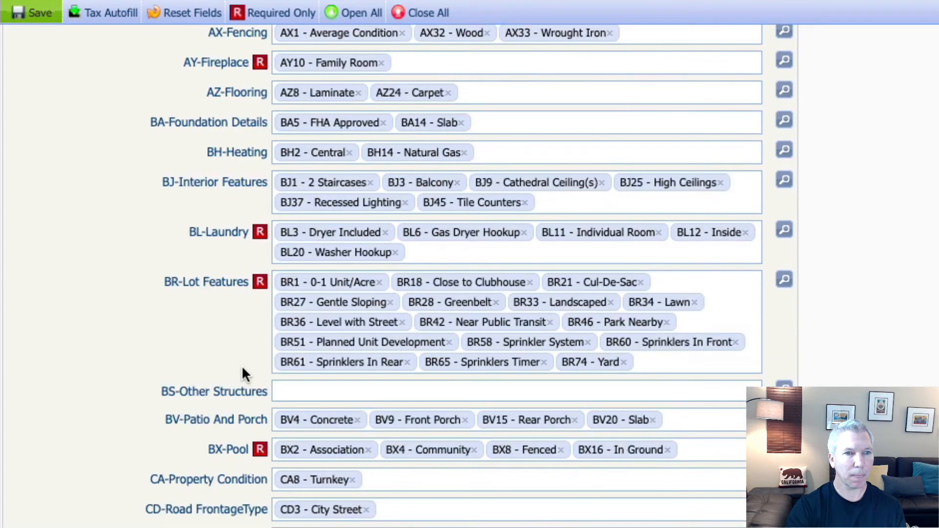
{"action": "scroll", "coordinate": [242, 369], "scroll_direction": "down", "scroll_amount": 3}
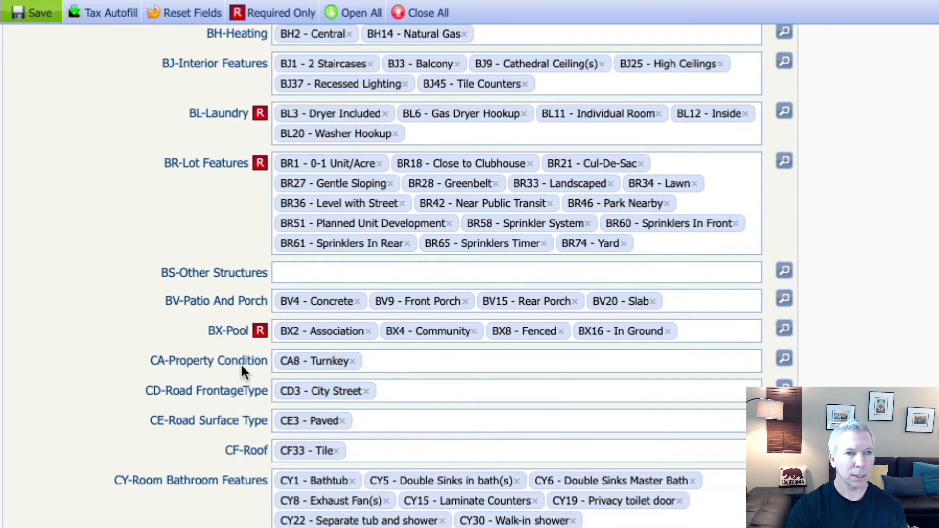
{"action": "scroll", "coordinate": [241, 366], "scroll_direction": "up", "scroll_amount": 1}
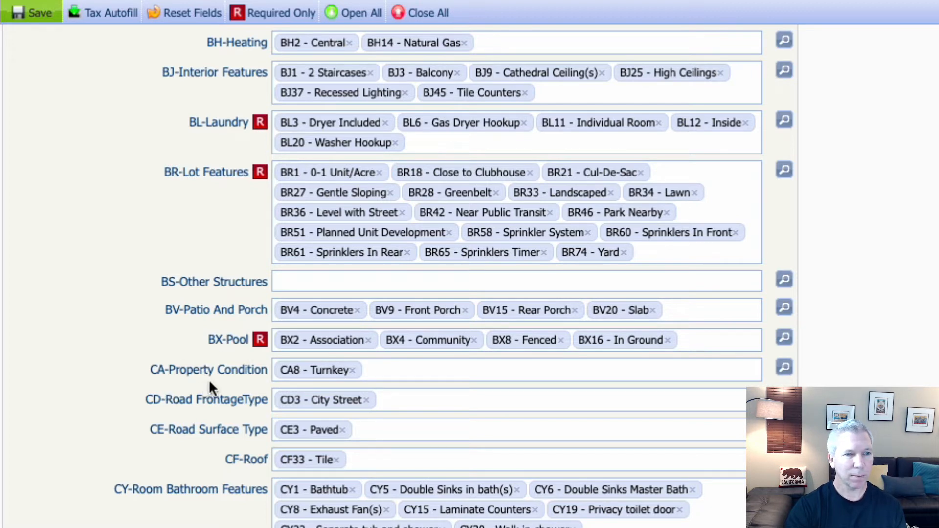
{"action": "scroll", "coordinate": [231, 381], "scroll_direction": "down", "scroll_amount": 5}
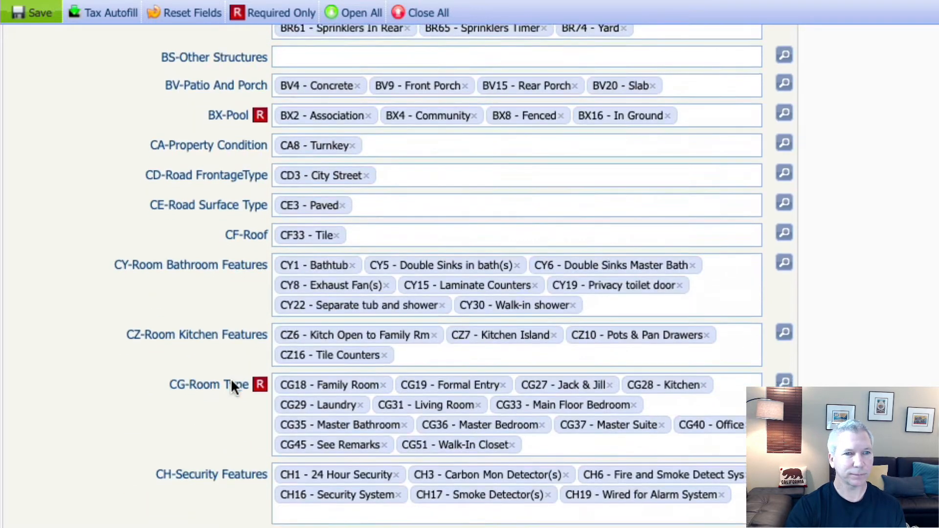
{"action": "scroll", "coordinate": [234, 386], "scroll_direction": "down", "scroll_amount": 2}
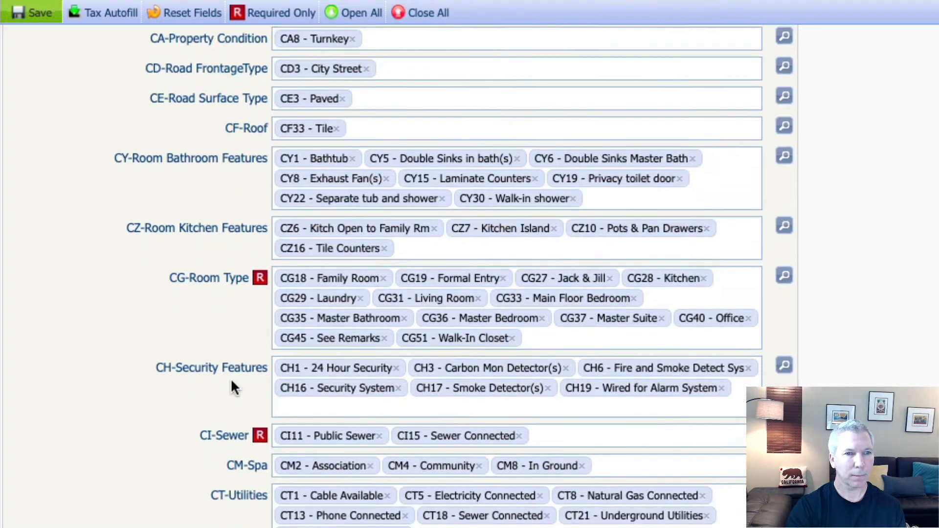
{"action": "scroll", "coordinate": [231, 381], "scroll_direction": "down", "scroll_amount": 1}
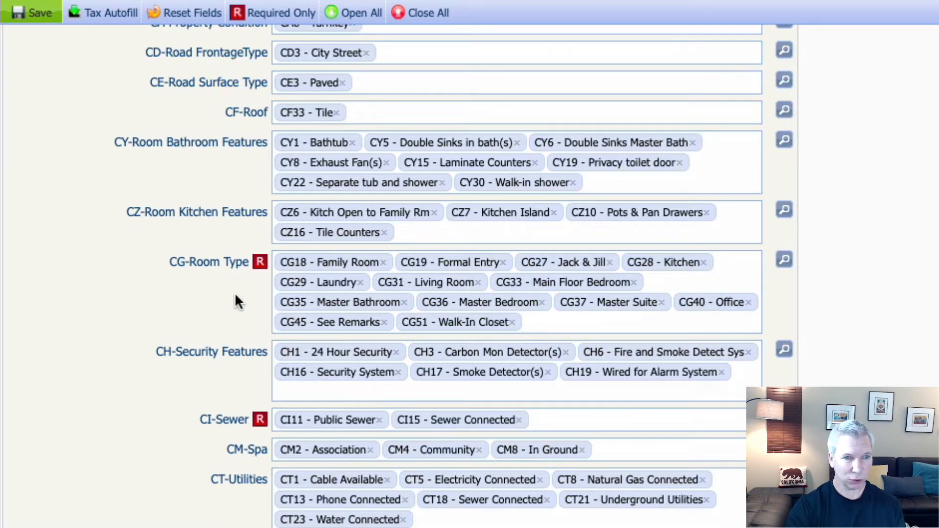
{"action": "scroll", "coordinate": [247, 367], "scroll_direction": "down", "scroll_amount": 10}
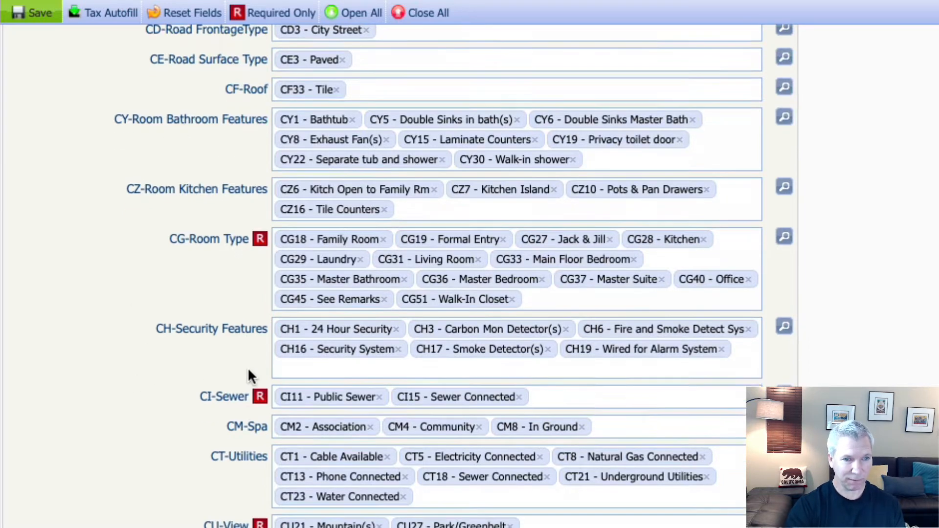
{"action": "scroll", "coordinate": [216, 370], "scroll_direction": "down", "scroll_amount": 4}
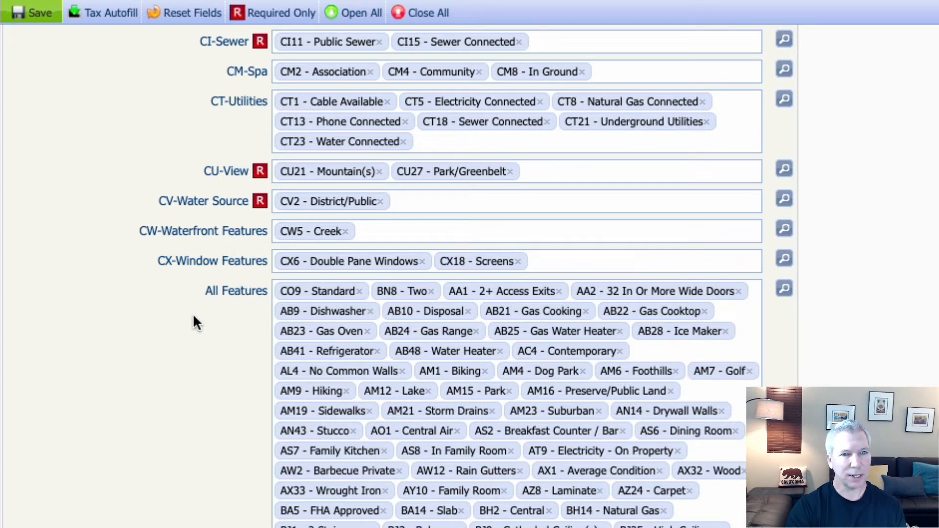
{"action": "scroll", "coordinate": [194, 315], "scroll_direction": "down", "scroll_amount": 4}
{"action": "scroll", "coordinate": [193, 316], "scroll_direction": "down", "scroll_amount": 1}
{"action": "scroll", "coordinate": [194, 316], "scroll_direction": "down", "scroll_amount": 5}
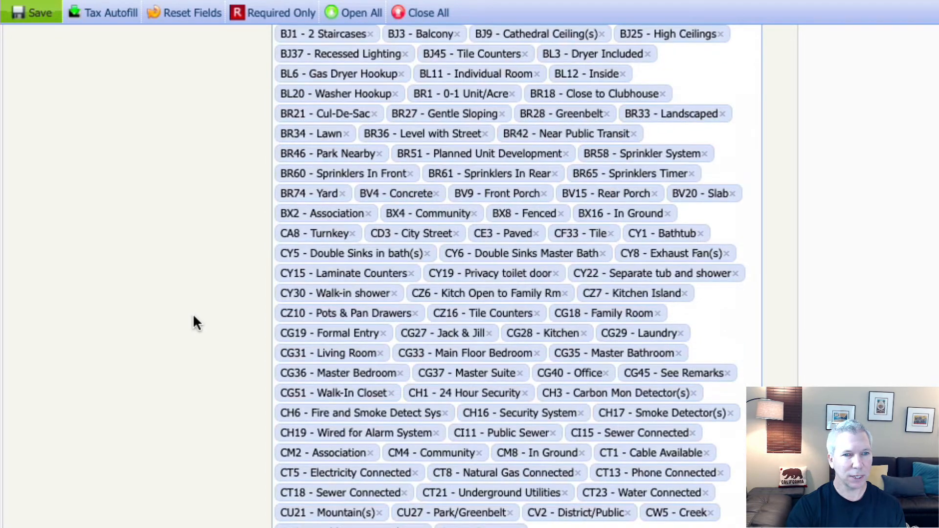
{"action": "scroll", "coordinate": [193, 311], "scroll_direction": "up", "scroll_amount": 8}
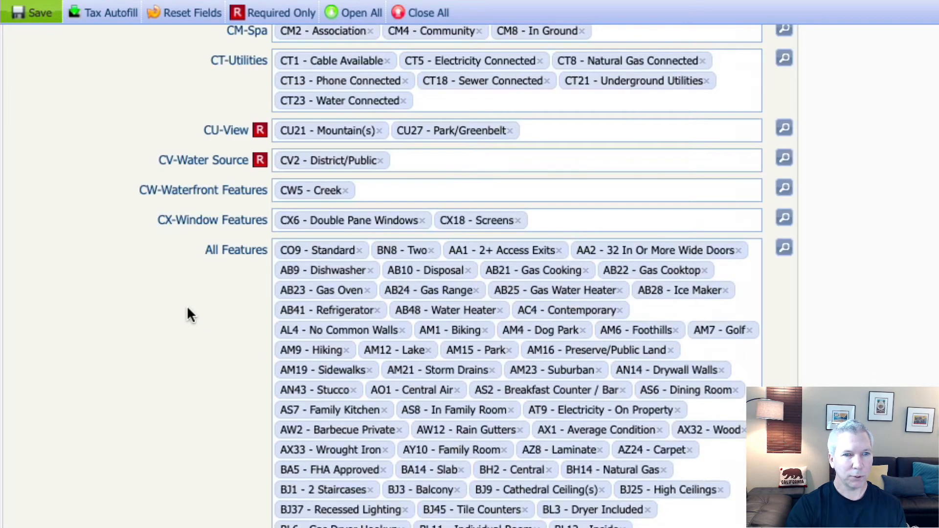
Step: Review the checked All Features items, including AA2 32 In Or More Wide Doors, then close the list
{"action": "left_click", "coordinate": [784, 249]}
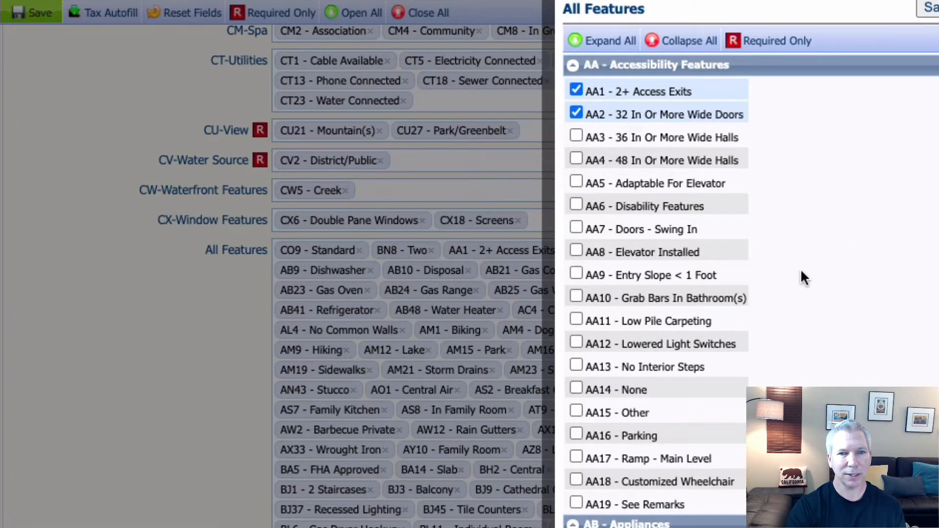
{"action": "scroll", "coordinate": [800, 268], "scroll_direction": "down", "scroll_amount": 20}
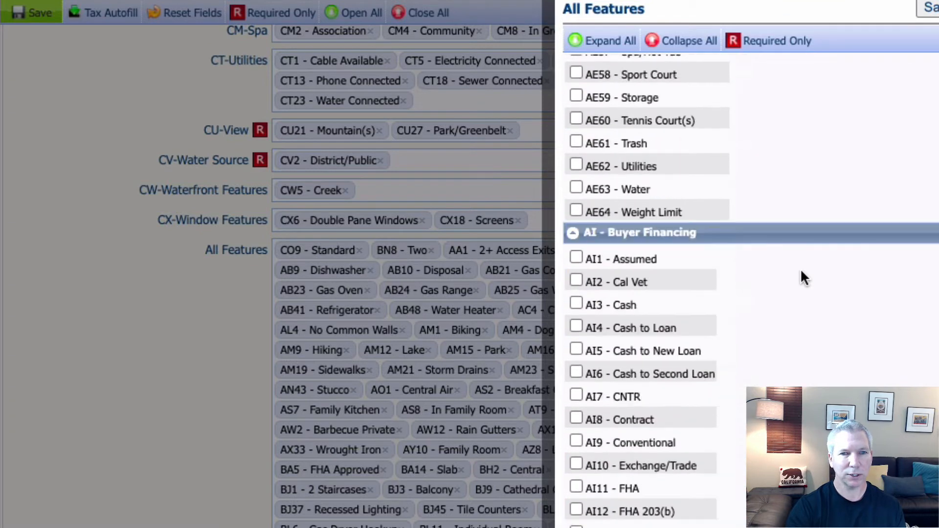
{"action": "scroll", "coordinate": [801, 271], "scroll_direction": "down", "scroll_amount": 20}
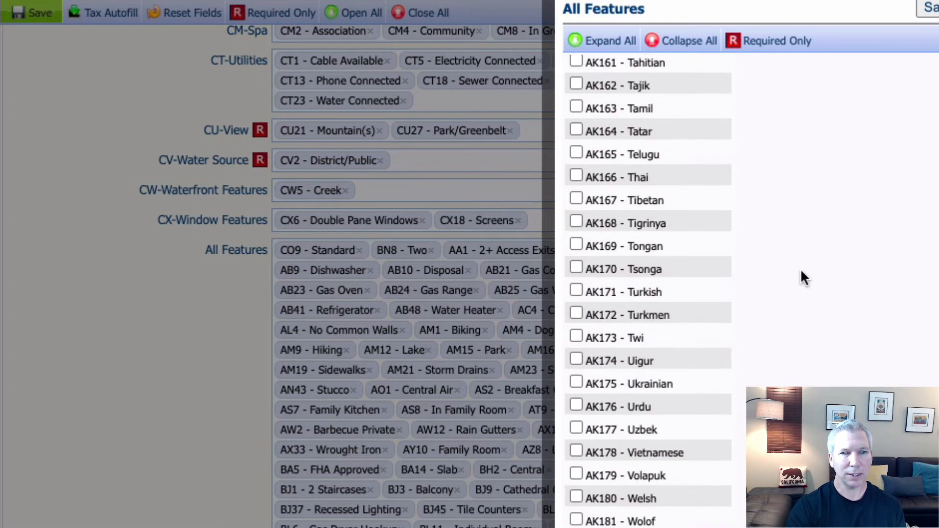
{"action": "scroll", "coordinate": [800, 278], "scroll_direction": "down", "scroll_amount": 20}
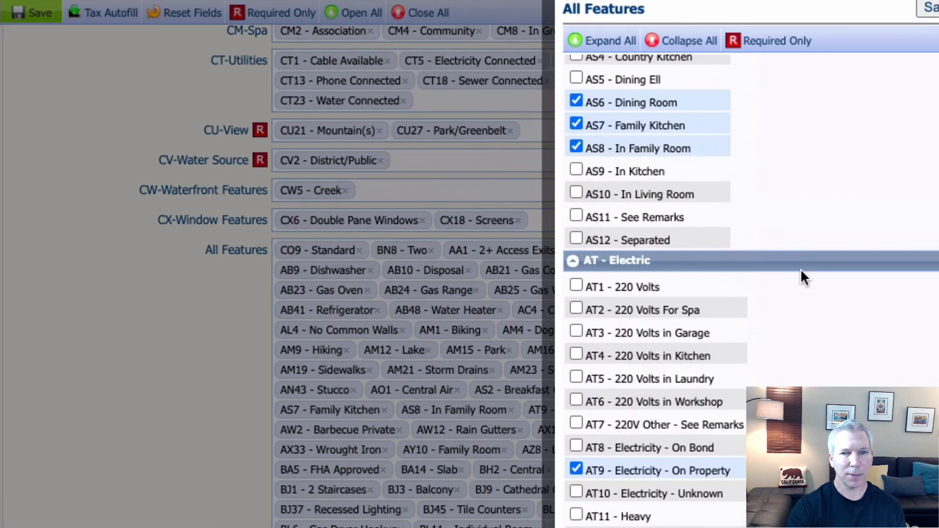
{"action": "scroll", "coordinate": [800, 268], "scroll_direction": "down", "scroll_amount": 10}
{"action": "scroll", "coordinate": [800, 267], "scroll_direction": "up", "scroll_amount": 20}
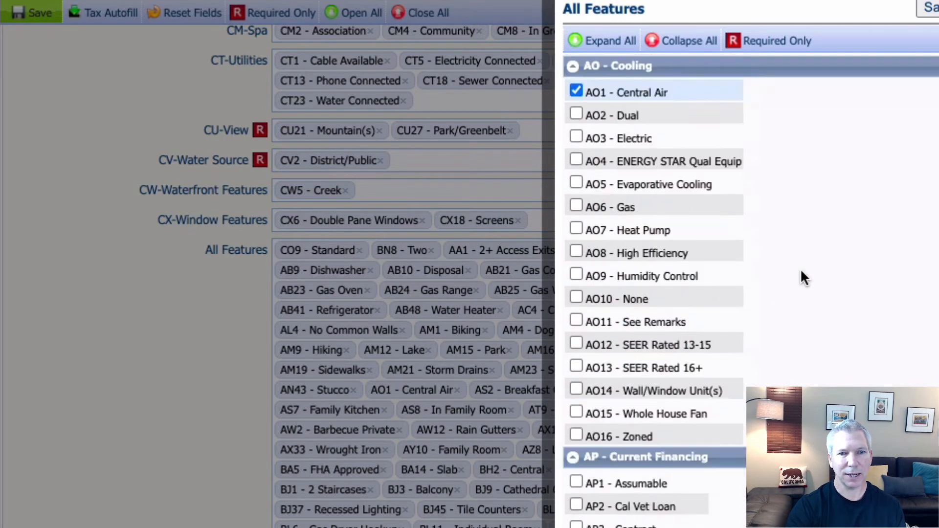
{"action": "scroll", "coordinate": [801, 271], "scroll_direction": "up", "scroll_amount": 20}
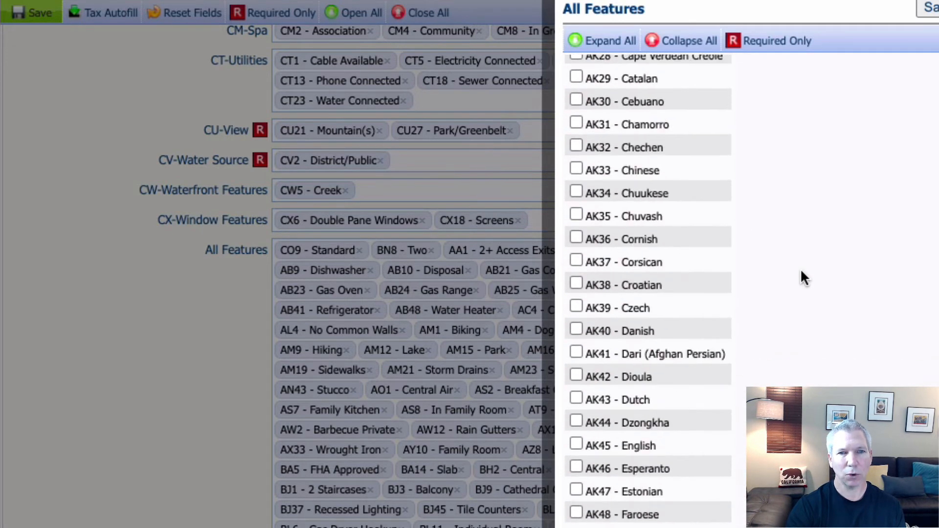
{"action": "scroll", "coordinate": [801, 271], "scroll_direction": "up", "scroll_amount": 20}
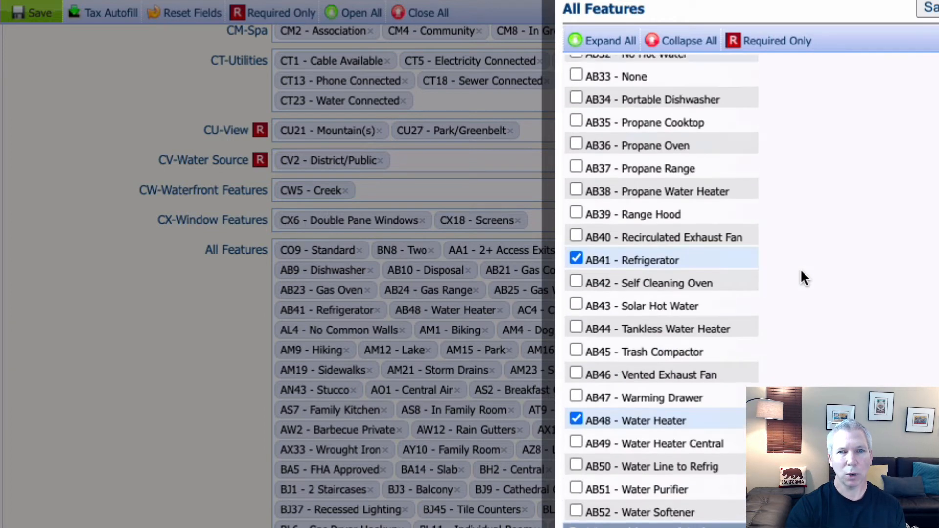
{"action": "scroll", "coordinate": [800, 271], "scroll_direction": "up", "scroll_amount": 20}
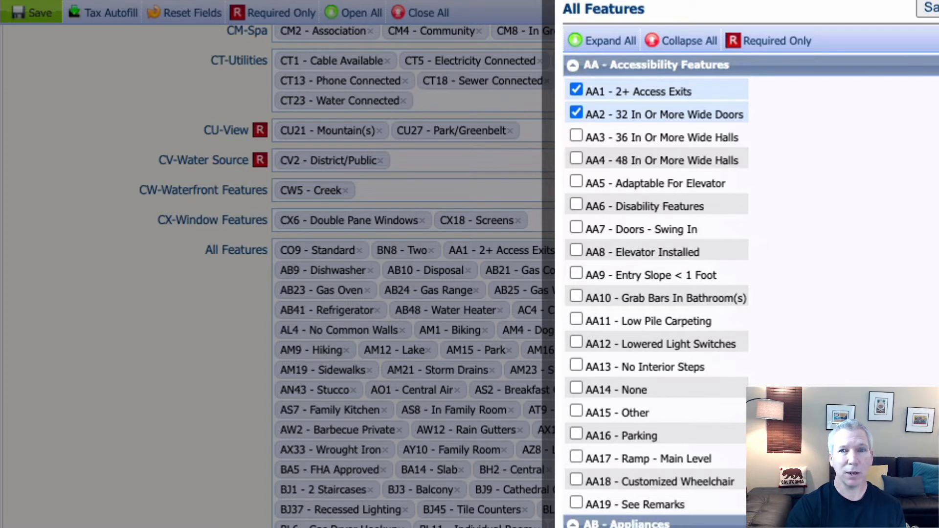
{"action": "left_click", "coordinate": [927, 7]}
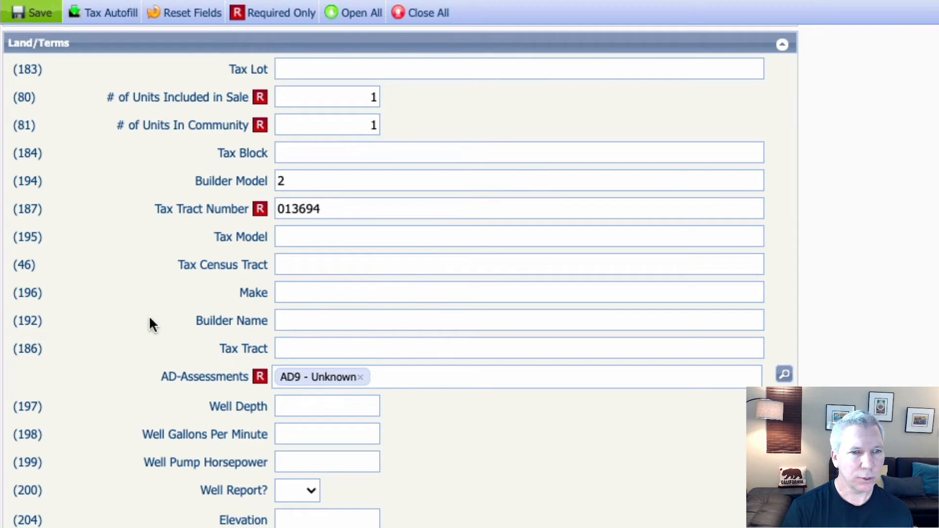
{"action": "scroll", "coordinate": [152, 319], "scroll_direction": "down", "scroll_amount": 1}
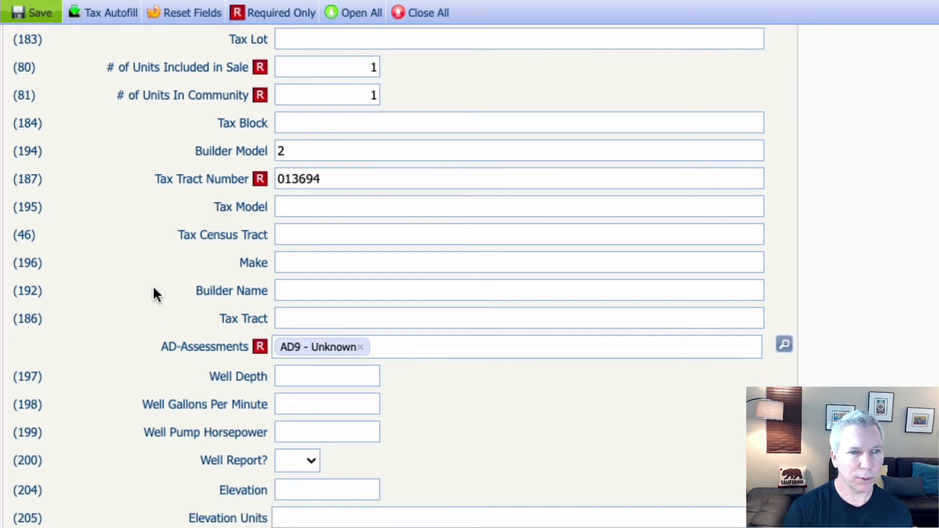
{"action": "scroll", "coordinate": [153, 289], "scroll_direction": "down", "scroll_amount": 3}
{"action": "scroll", "coordinate": [153, 289], "scroll_direction": "down", "scroll_amount": 2}
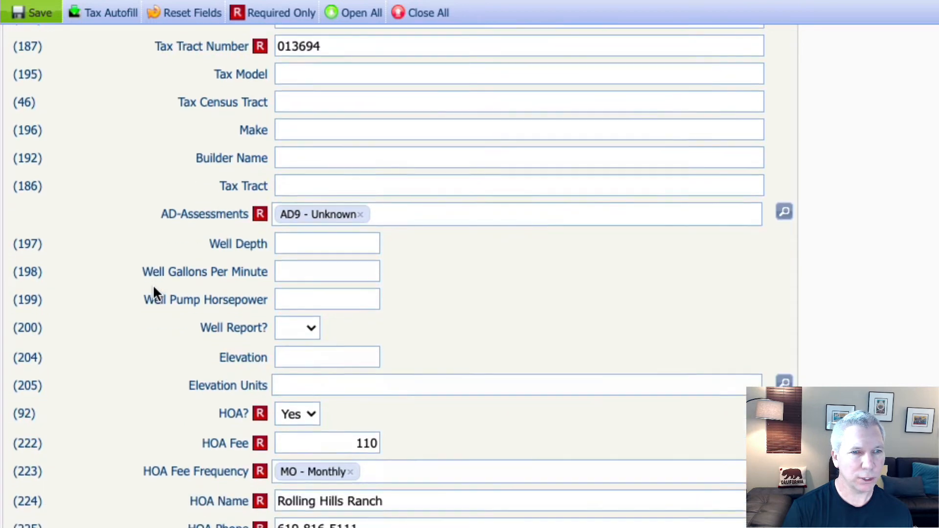
{"action": "scroll", "coordinate": [154, 292], "scroll_direction": "down", "scroll_amount": 4}
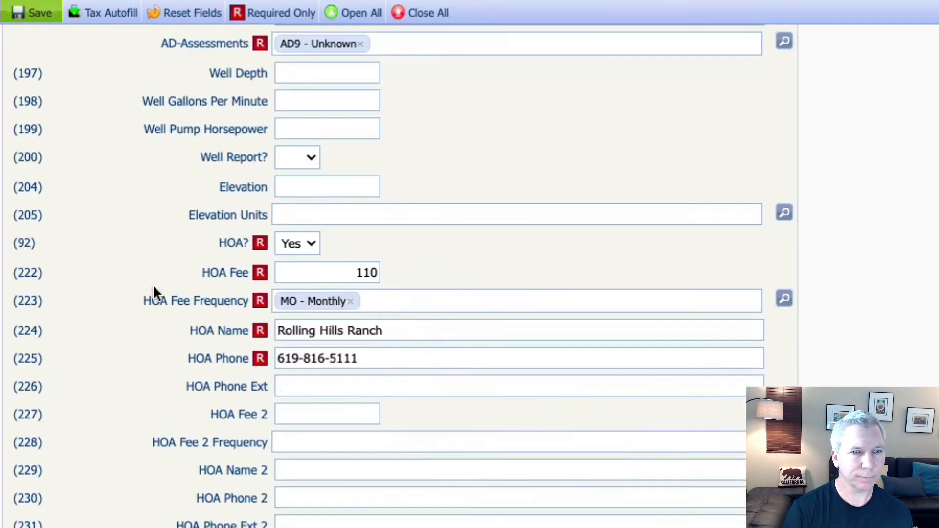
{"action": "scroll", "coordinate": [154, 293], "scroll_direction": "down", "scroll_amount": 2}
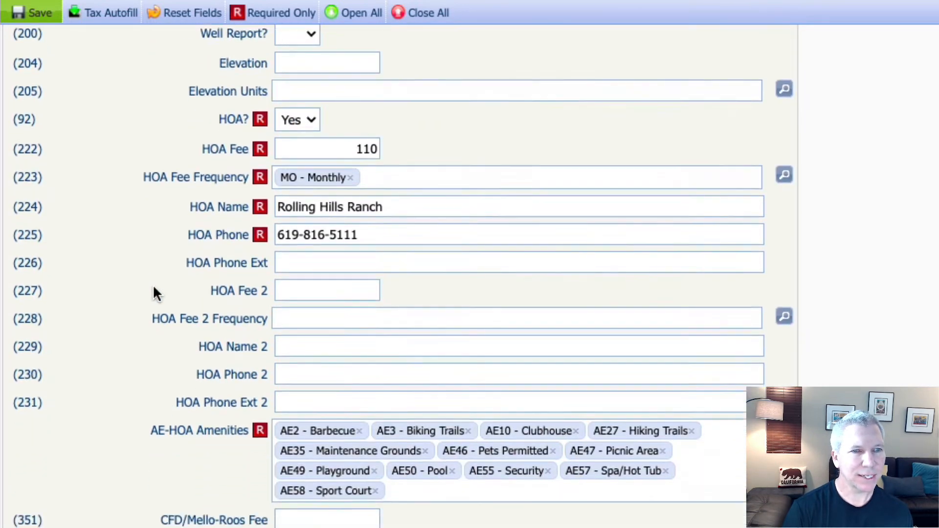
{"action": "scroll", "coordinate": [156, 294], "scroll_direction": "down", "scroll_amount": 1}
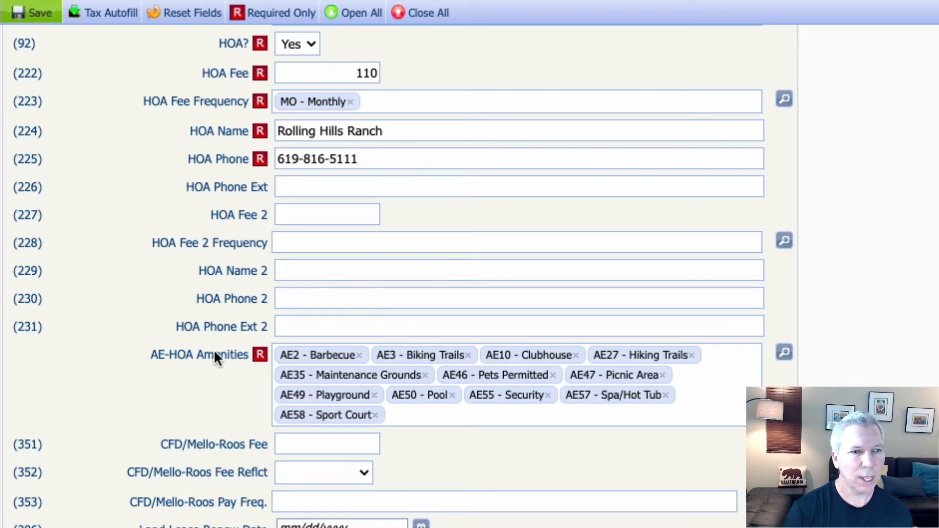
{"action": "scroll", "coordinate": [200, 371], "scroll_direction": "down", "scroll_amount": 7}
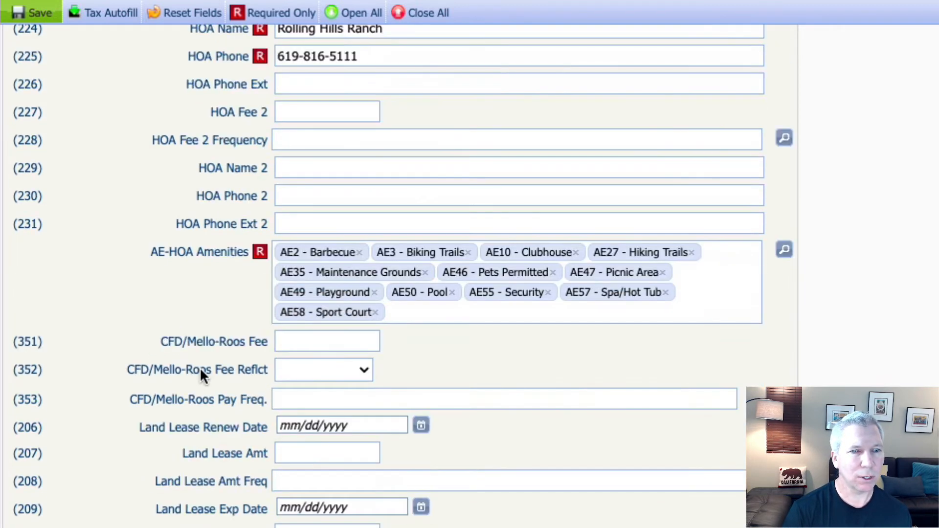
{"action": "scroll", "coordinate": [200, 371], "scroll_direction": "up", "scroll_amount": 1}
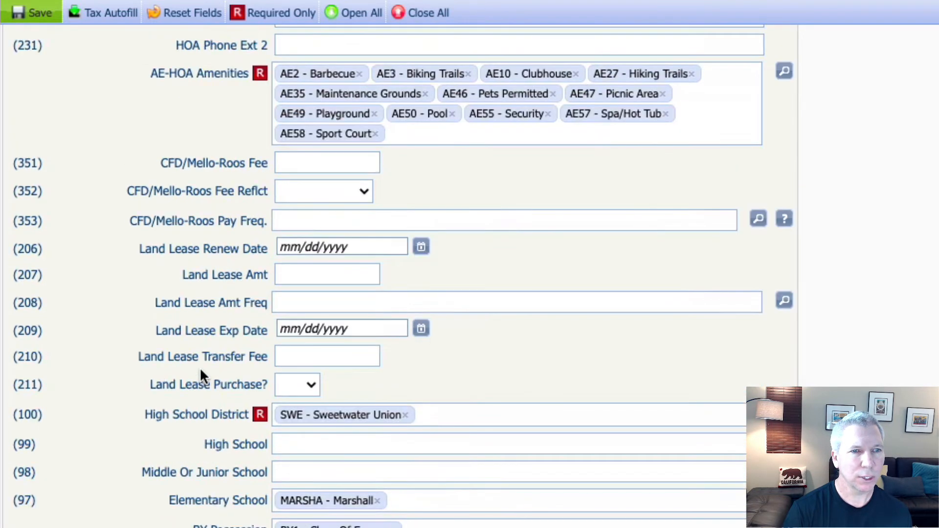
{"action": "scroll", "coordinate": [201, 371], "scroll_direction": "down", "scroll_amount": 1}
{"action": "scroll", "coordinate": [199, 367], "scroll_direction": "down", "scroll_amount": 1}
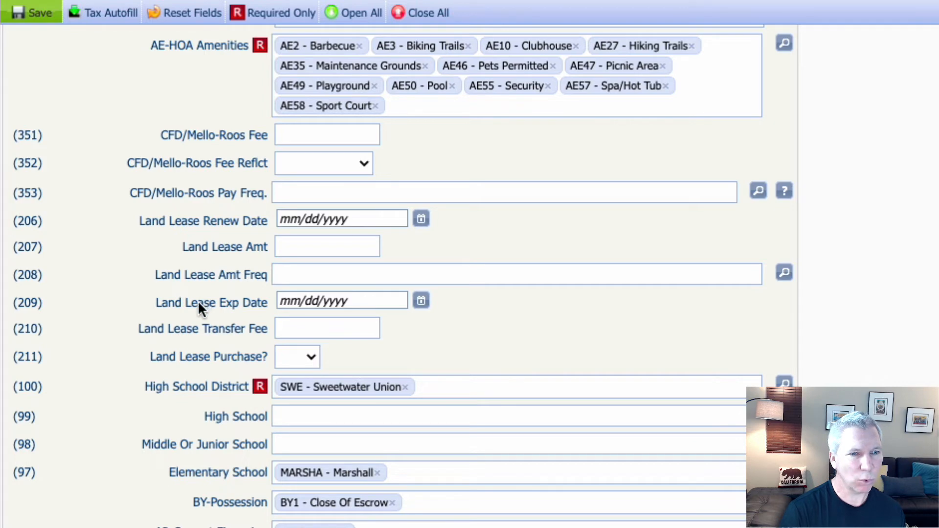
{"action": "scroll", "coordinate": [202, 333], "scroll_direction": "down", "scroll_amount": 1}
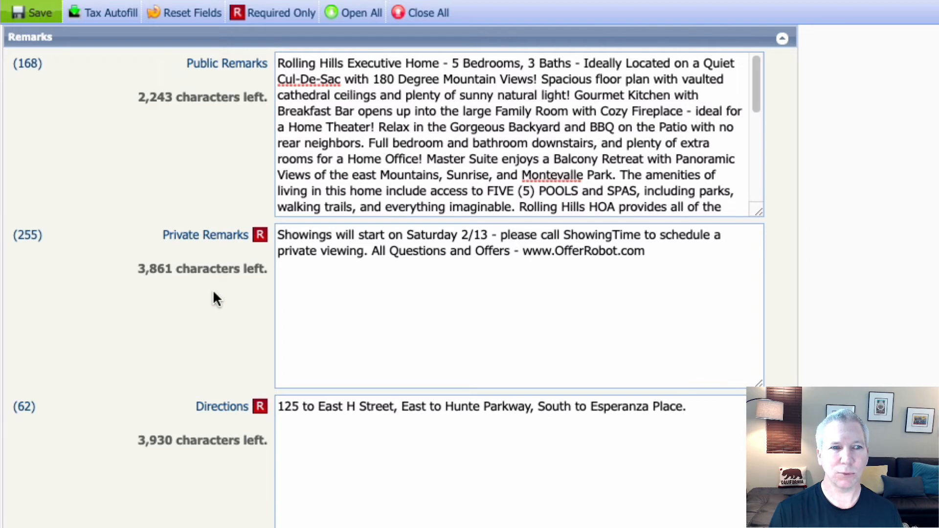
{"action": "scroll", "coordinate": [213, 292], "scroll_direction": "down", "scroll_amount": 3}
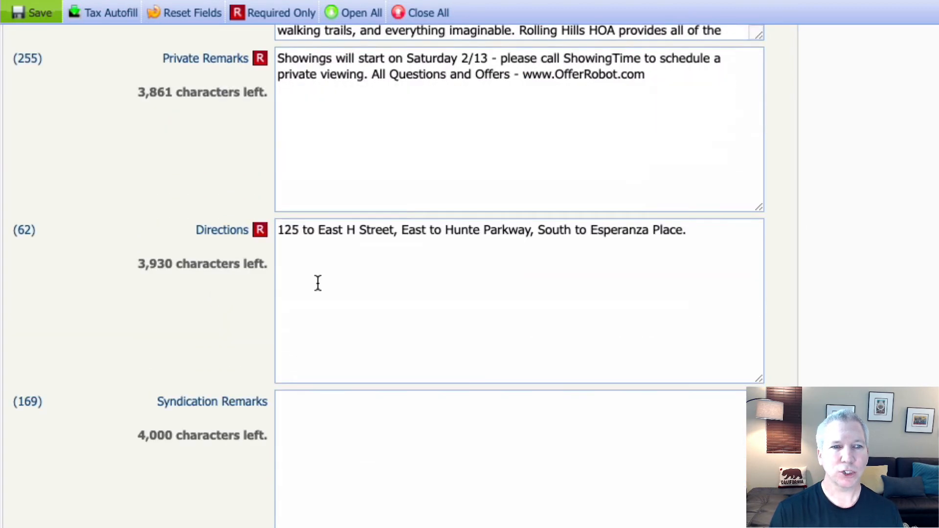
{"action": "scroll", "coordinate": [201, 327], "scroll_direction": "down", "scroll_amount": 4}
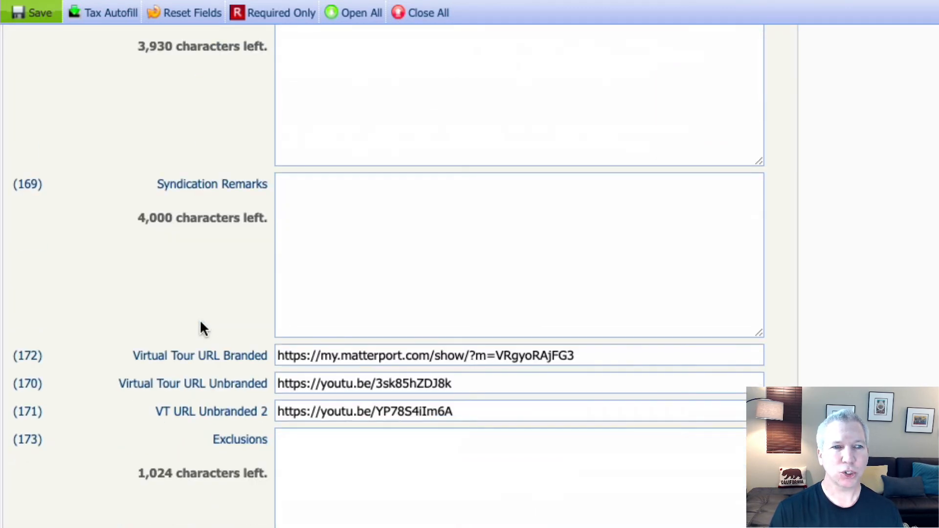
{"action": "scroll", "coordinate": [200, 323], "scroll_direction": "down", "scroll_amount": 2}
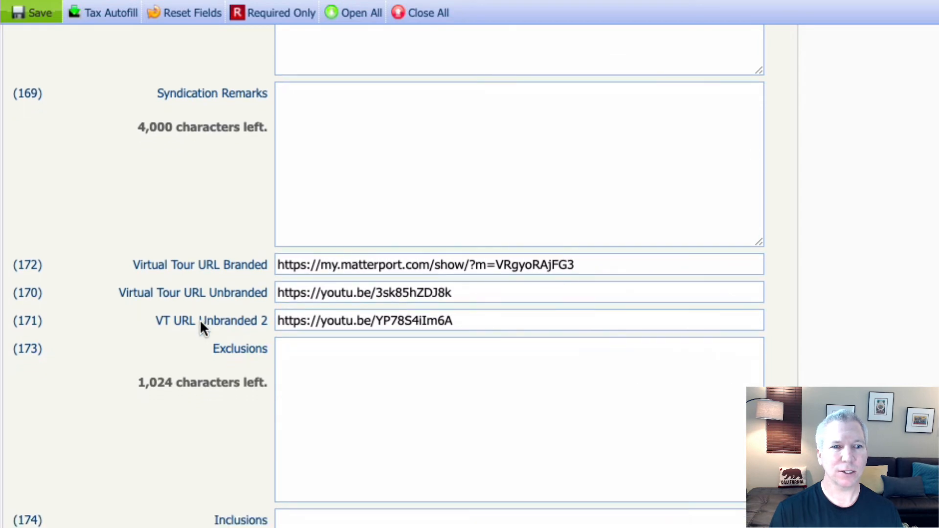
{"action": "scroll", "coordinate": [201, 323], "scroll_direction": "down", "scroll_amount": 3}
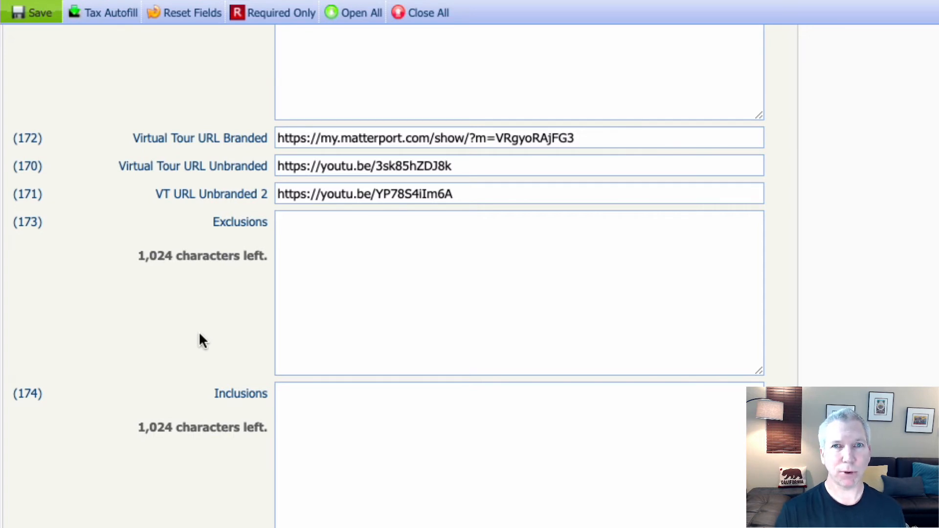
{"action": "scroll", "coordinate": [200, 336], "scroll_direction": "down", "scroll_amount": 5}
{"action": "scroll", "coordinate": [198, 330], "scroll_direction": "down", "scroll_amount": 2}
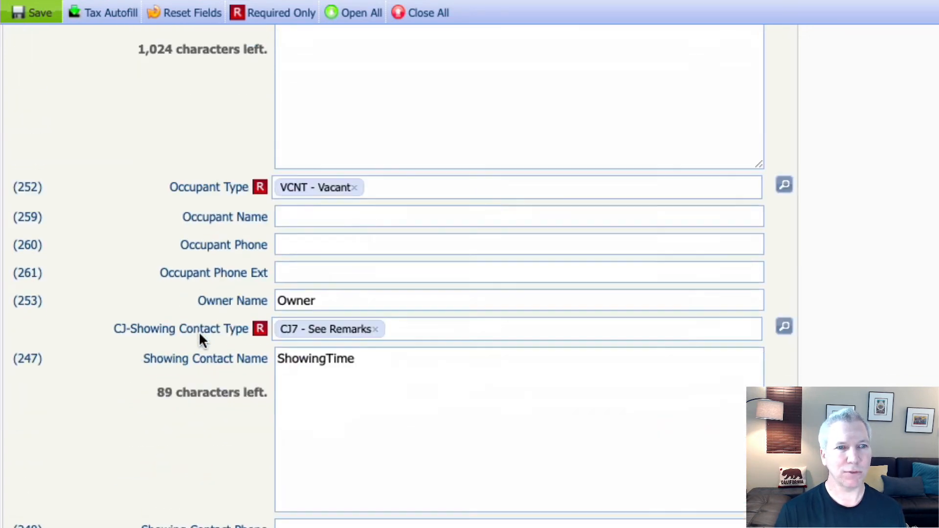
{"action": "scroll", "coordinate": [199, 330], "scroll_direction": "down", "scroll_amount": 3}
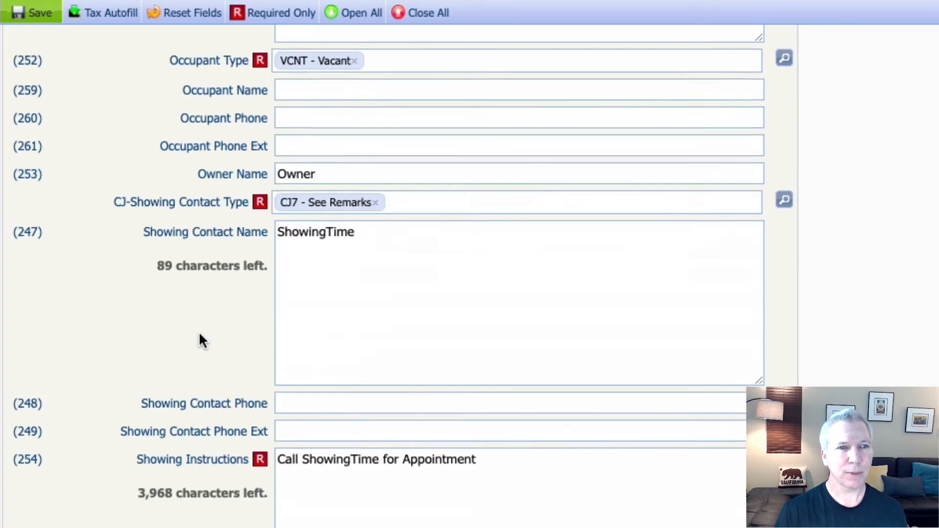
{"action": "scroll", "coordinate": [198, 331], "scroll_direction": "up", "scroll_amount": 1}
{"action": "scroll", "coordinate": [104, 191], "scroll_direction": "up", "scroll_amount": 5}
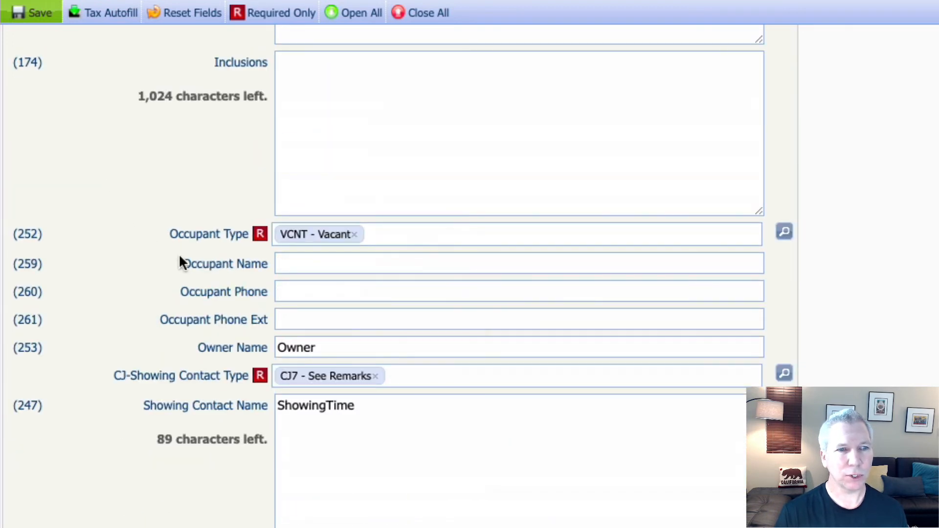
{"action": "scroll", "coordinate": [146, 245], "scroll_direction": "down", "scroll_amount": 4}
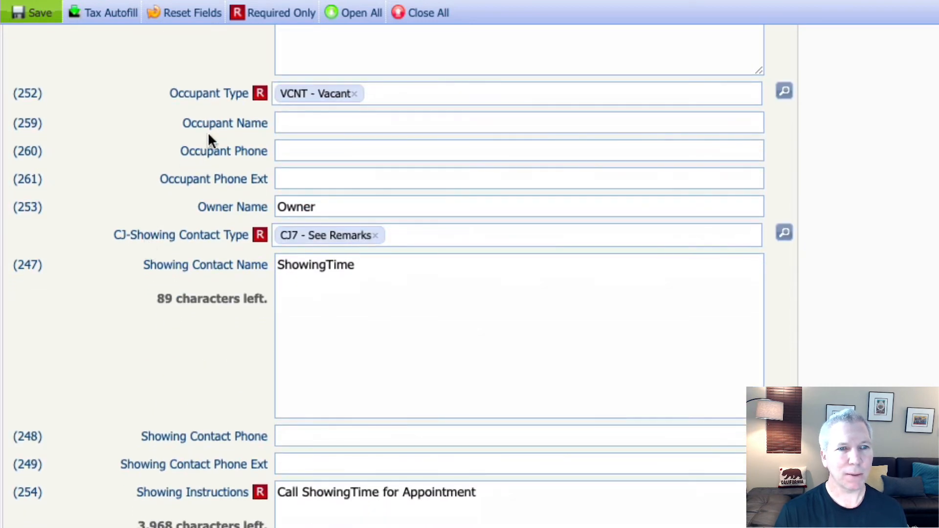
{"action": "scroll", "coordinate": [211, 214], "scroll_direction": "down", "scroll_amount": 1}
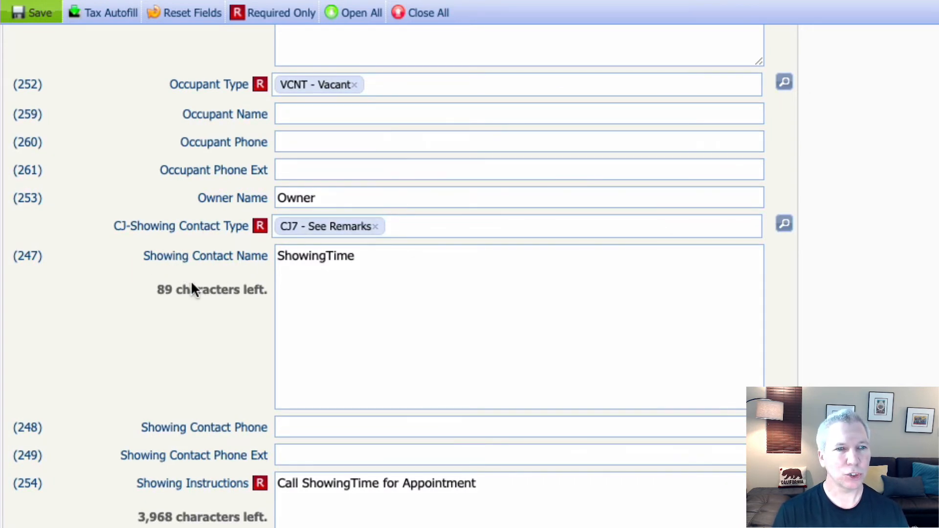
{"action": "scroll", "coordinate": [191, 282], "scroll_direction": "down", "scroll_amount": 3}
{"action": "scroll", "coordinate": [192, 286], "scroll_direction": "down", "scroll_amount": 5}
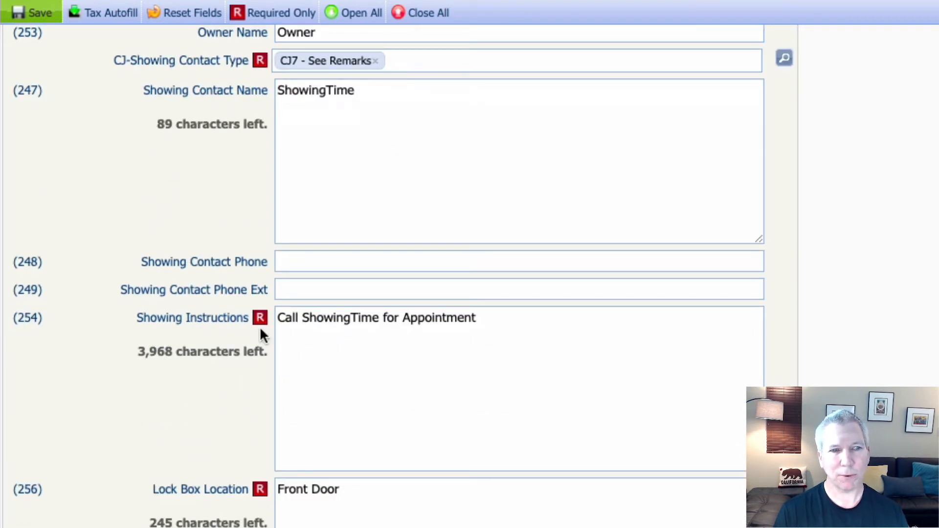
{"action": "scroll", "coordinate": [187, 375], "scroll_direction": "down", "scroll_amount": 12}
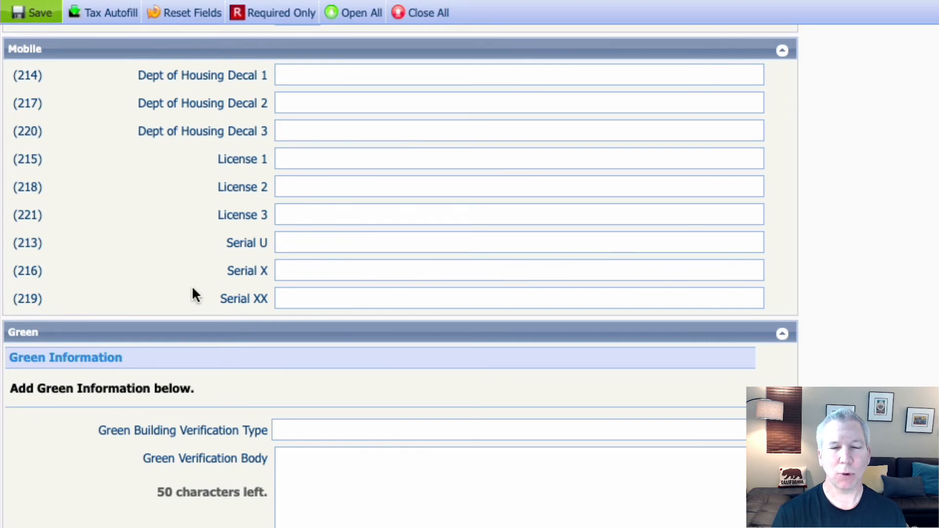
{"action": "scroll", "coordinate": [192, 289], "scroll_direction": "down", "scroll_amount": 5}
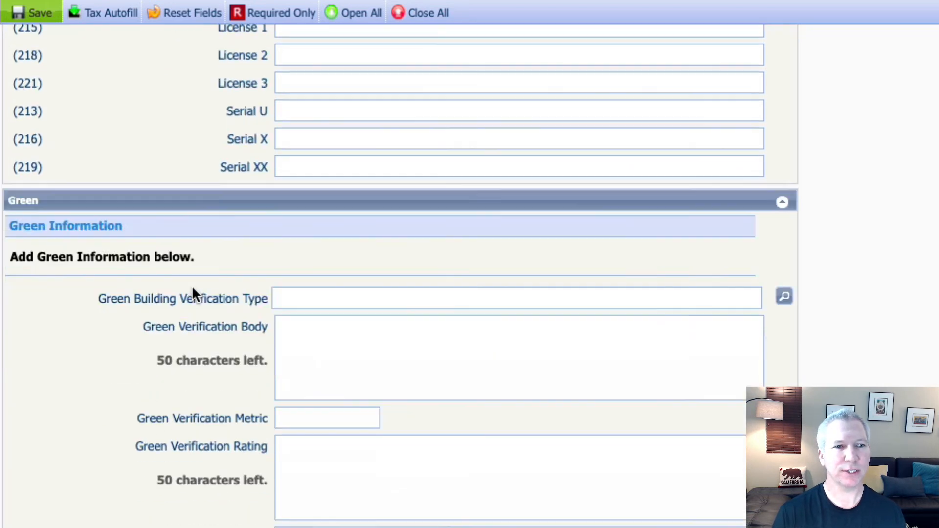
{"action": "scroll", "coordinate": [191, 293], "scroll_direction": "down", "scroll_amount": 2}
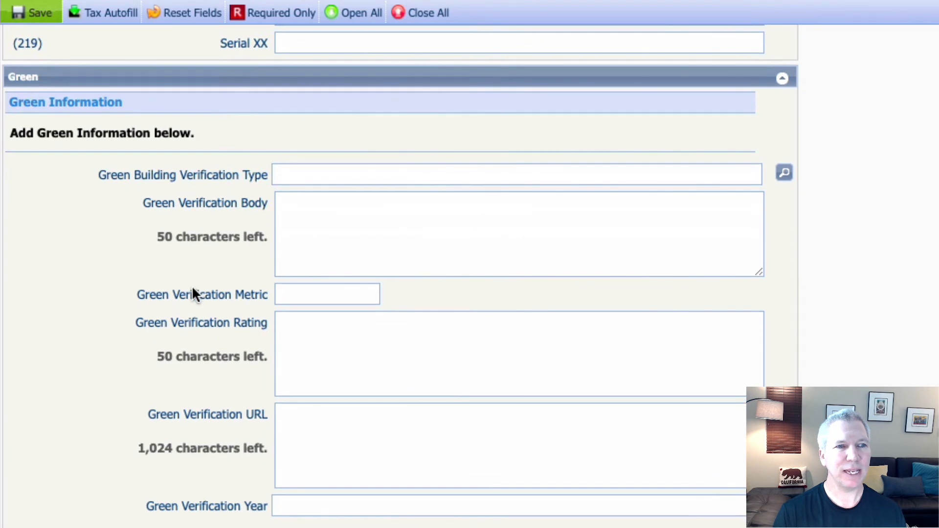
{"action": "scroll", "coordinate": [192, 290], "scroll_direction": "down", "scroll_amount": 1}
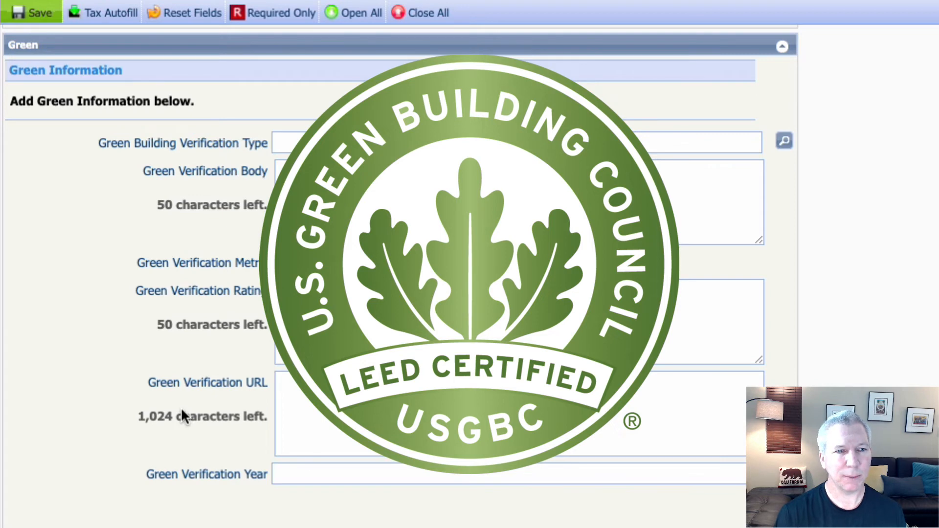
{"action": "scroll", "coordinate": [181, 414], "scroll_direction": "down", "scroll_amount": 5}
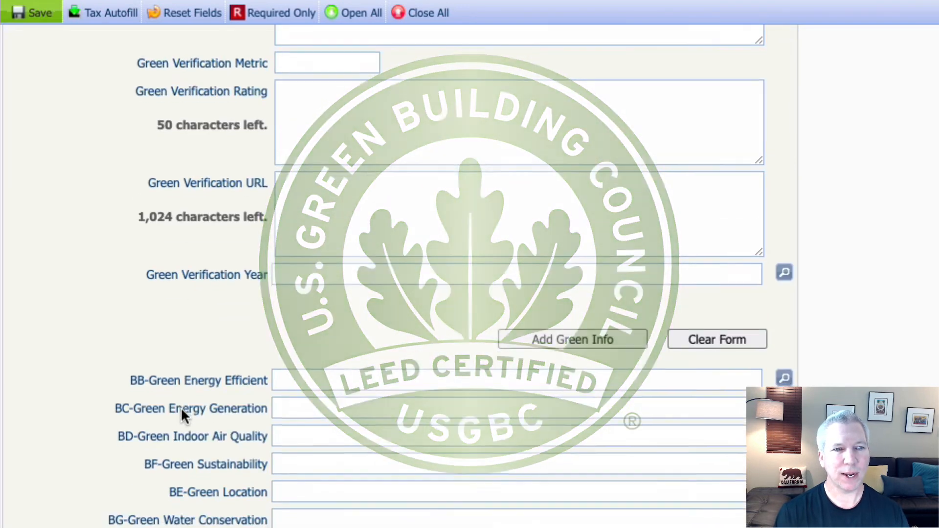
{"action": "scroll", "coordinate": [181, 410], "scroll_direction": "down", "scroll_amount": 1}
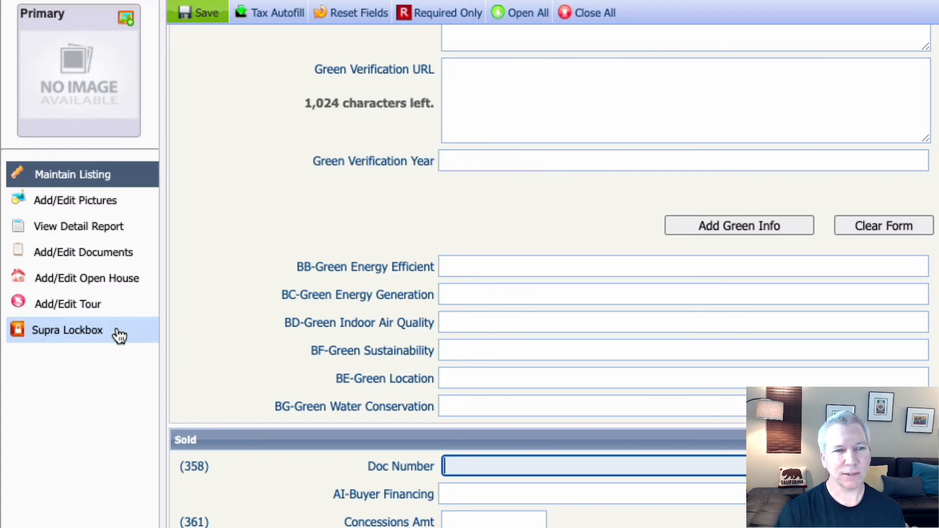
Step: On the photo page, cancel adding files and close Upload Pictures without new photos
{"action": "left_click", "coordinate": [126, 210]}
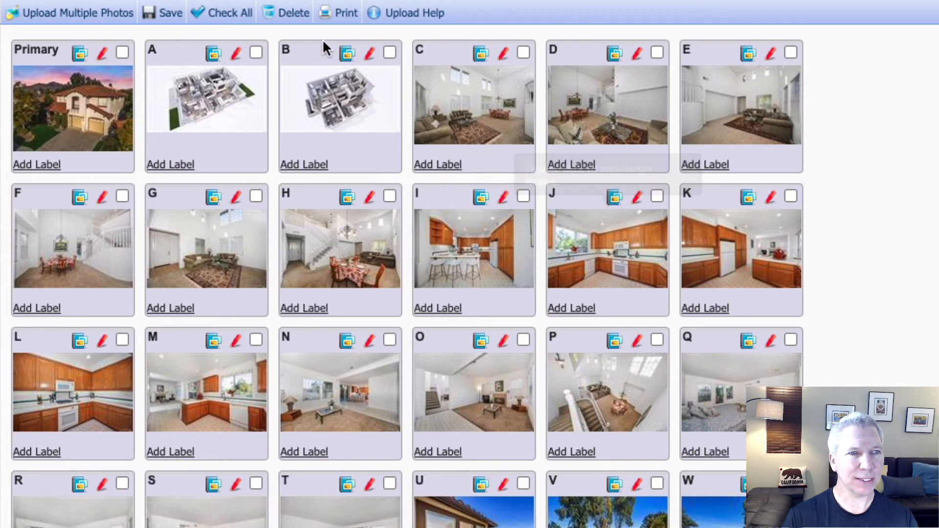
{"action": "left_click", "coordinate": [67, 16]}
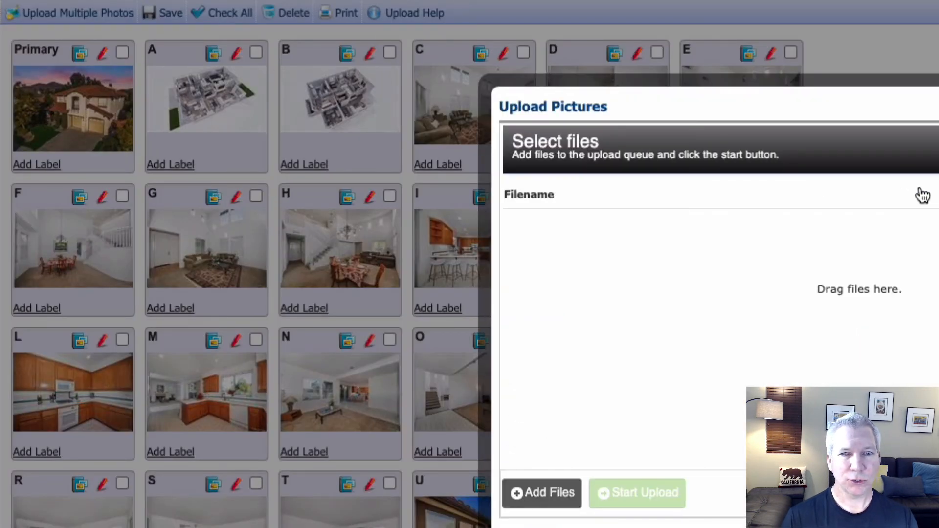
{"action": "left_click", "coordinate": [834, 171]}
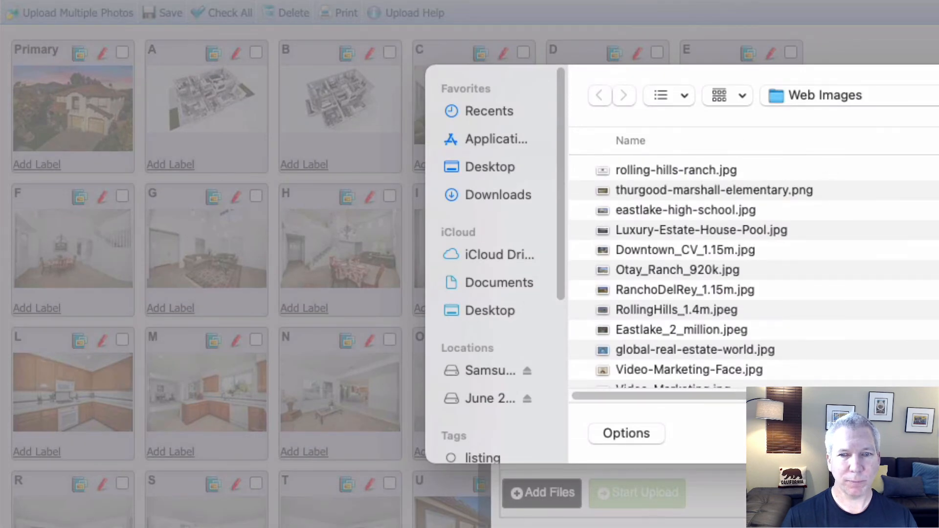
{"action": "key", "text": "Escape"}
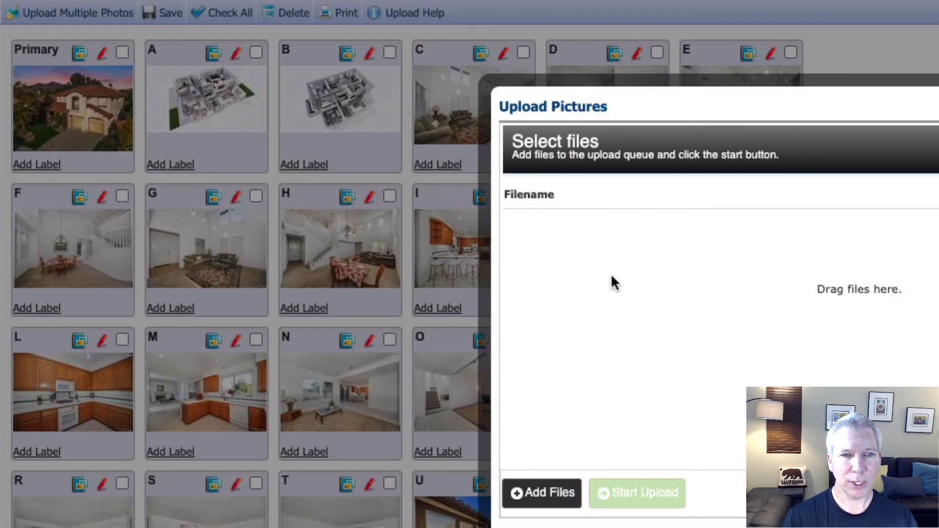
{"action": "key", "text": "Escape"}
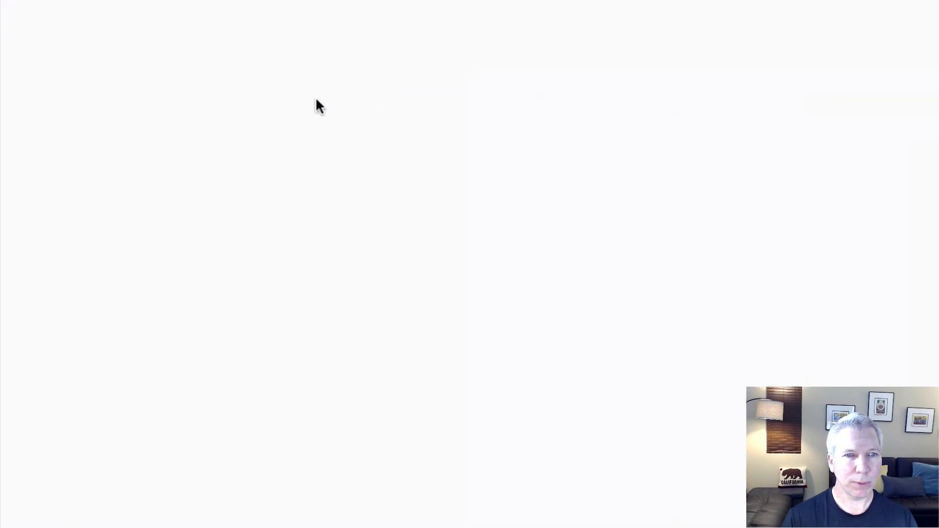
Step: Scroll the photo grid and drag photo B to try reordering it
{"action": "scroll", "coordinate": [447, 511], "scroll_direction": "down", "scroll_amount": 12}
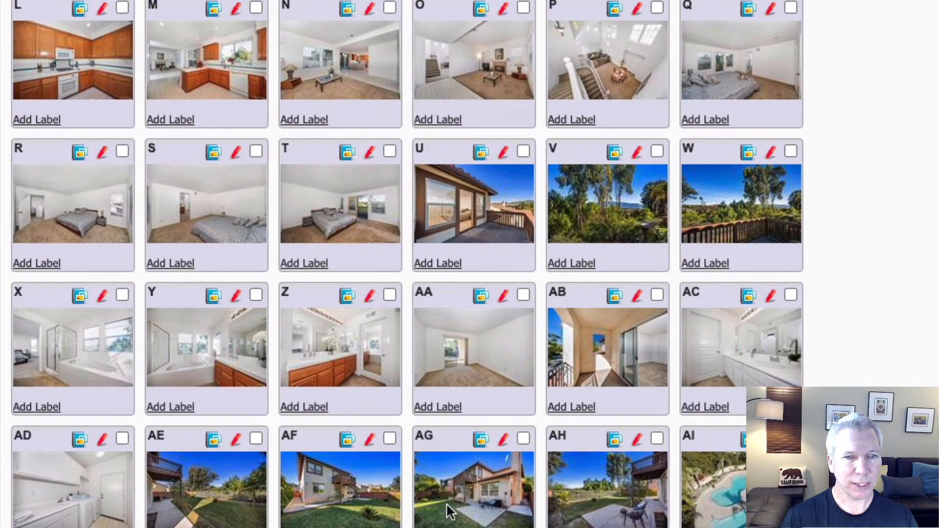
{"action": "scroll", "coordinate": [447, 511], "scroll_direction": "down", "scroll_amount": 5}
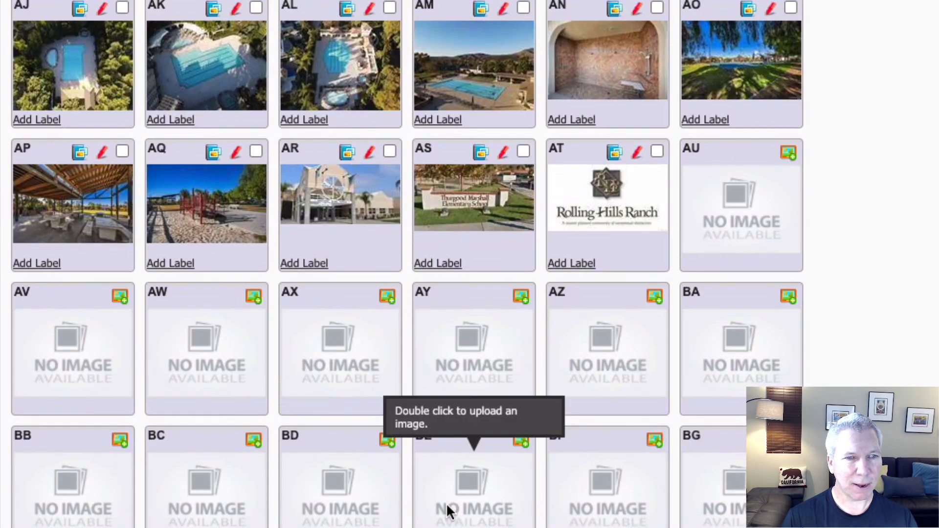
{"action": "scroll", "coordinate": [447, 511], "scroll_direction": "up", "scroll_amount": 16}
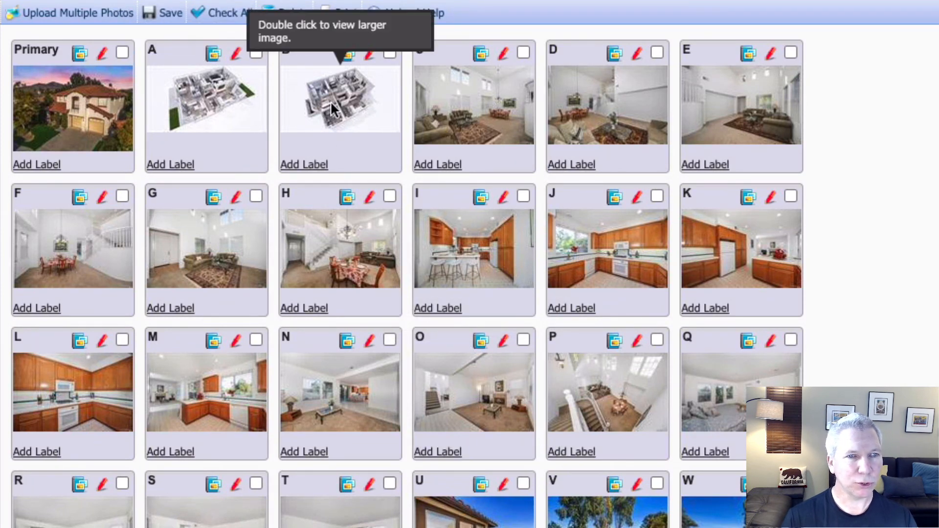
{"action": "mouse_move", "coordinate": [330, 101]}
{"action": "left_mouse_down"}
{"action": "mouse_move", "coordinate": [330, 125]}
{"action": "mouse_move", "coordinate": [184, 265]}
{"action": "mouse_move", "coordinate": [52, 221]}
{"action": "mouse_move", "coordinate": [345, 169]}
{"action": "mouse_move", "coordinate": [515, 294]}
{"action": "mouse_move", "coordinate": [638, 346]}
{"action": "mouse_move", "coordinate": [256, 374]}
{"action": "mouse_move", "coordinate": [360, 95]}
{"action": "mouse_move", "coordinate": [191, 94]}
{"action": "mouse_move", "coordinate": [350, 99]}
{"action": "mouse_move", "coordinate": [341, 99]}
{"action": "left_mouse_up"}
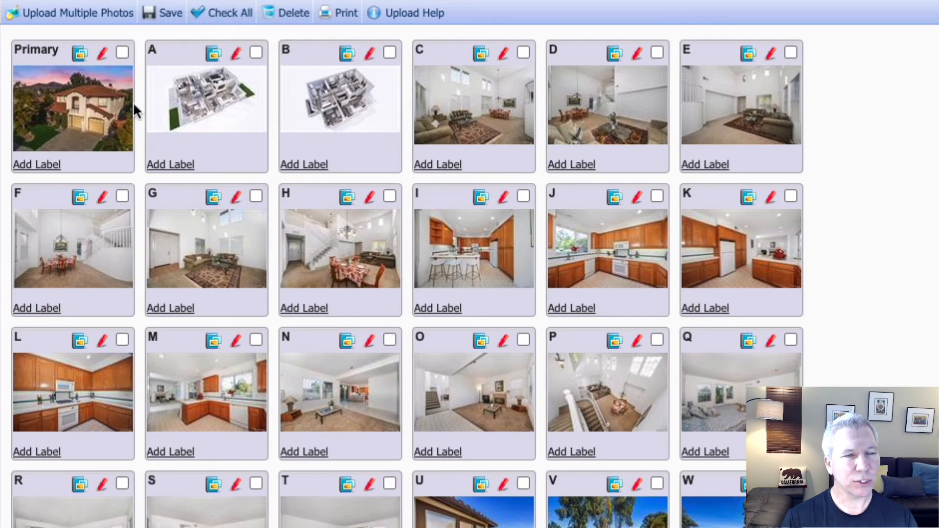
Step: View the Primary photo enlarged, close it, and scroll through the photos down to AT
{"action": "double_click", "coordinate": [71, 88]}
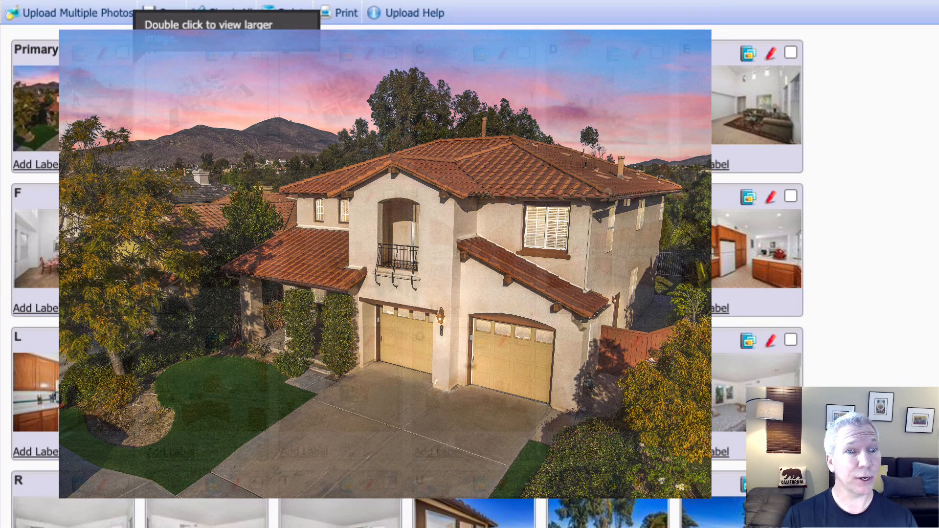
{"action": "left_click", "coordinate": [375, 112]}
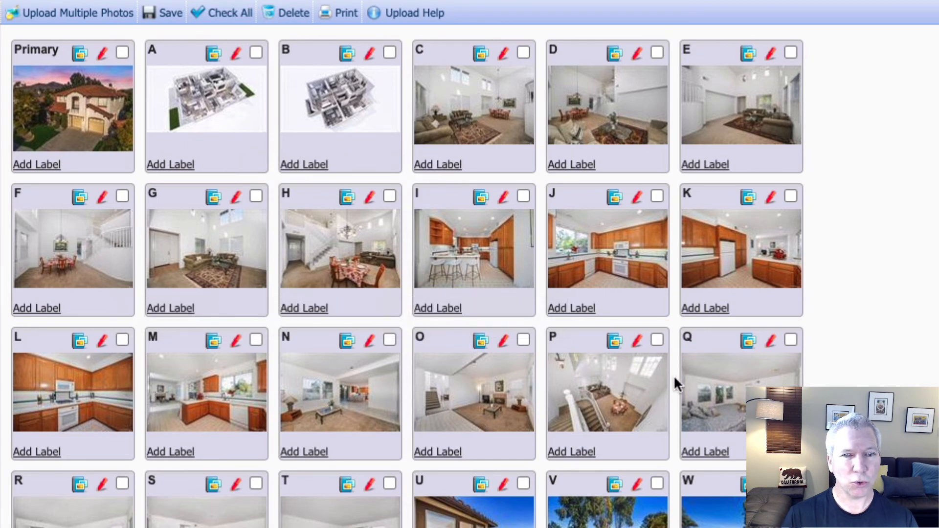
{"action": "scroll", "coordinate": [305, 395], "scroll_direction": "down", "scroll_amount": 2}
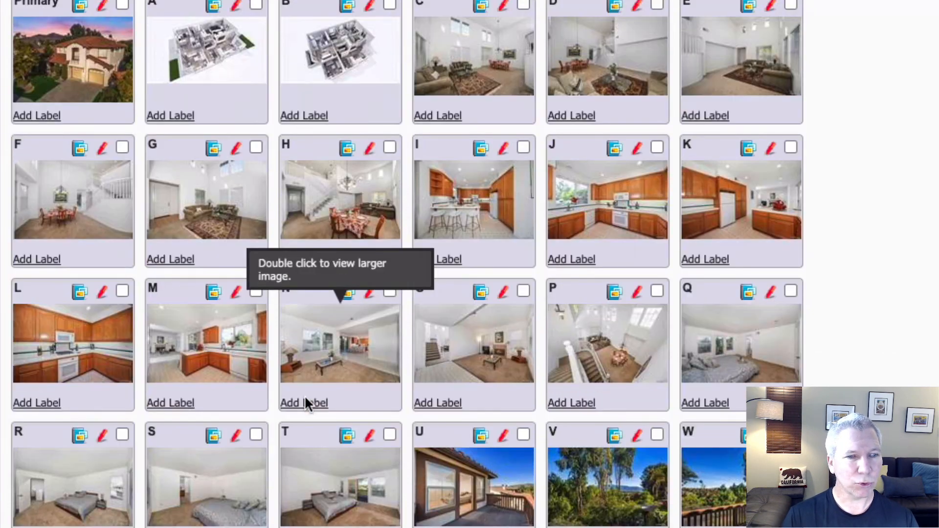
{"action": "scroll", "coordinate": [305, 398], "scroll_direction": "down", "scroll_amount": 2}
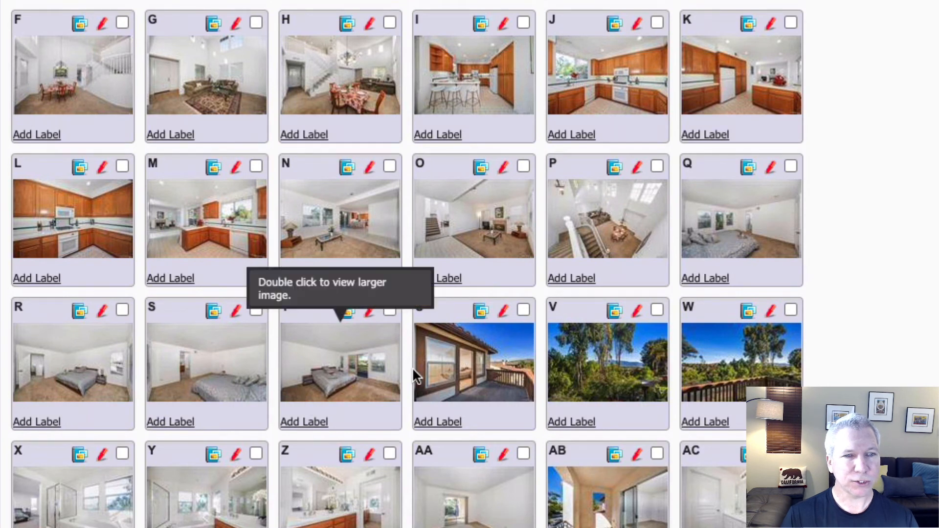
{"action": "scroll", "coordinate": [465, 374], "scroll_direction": "down", "scroll_amount": 1}
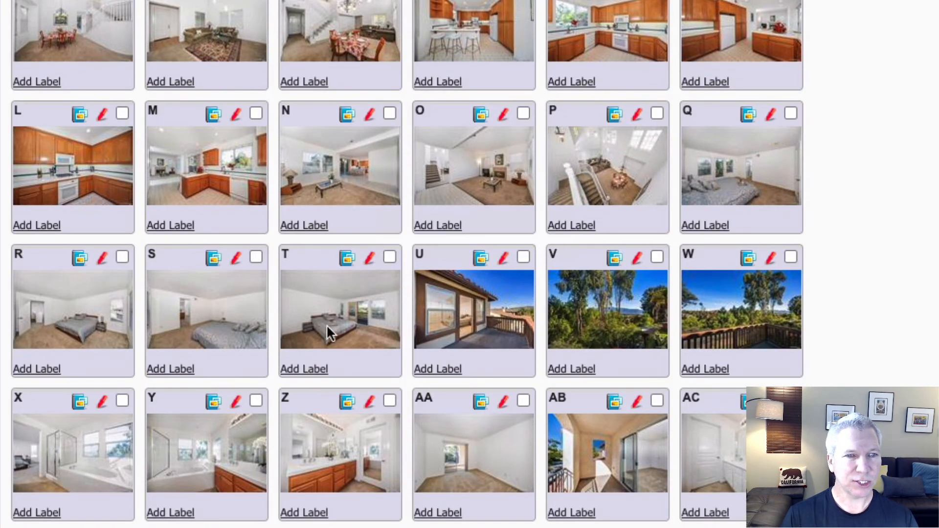
{"action": "scroll", "coordinate": [166, 322], "scroll_direction": "down", "scroll_amount": 2}
{"action": "scroll", "coordinate": [97, 357], "scroll_direction": "down", "scroll_amount": 1}
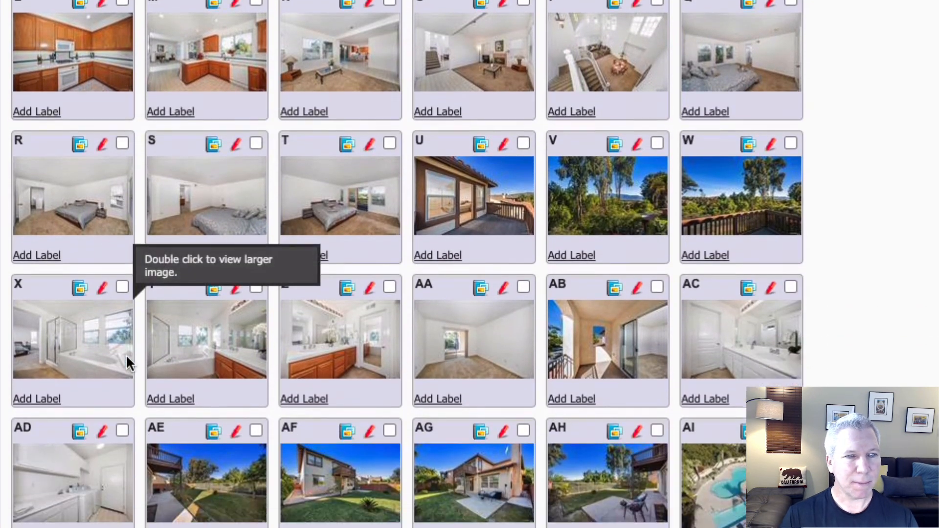
{"action": "scroll", "coordinate": [442, 292], "scroll_direction": "down", "scroll_amount": 1}
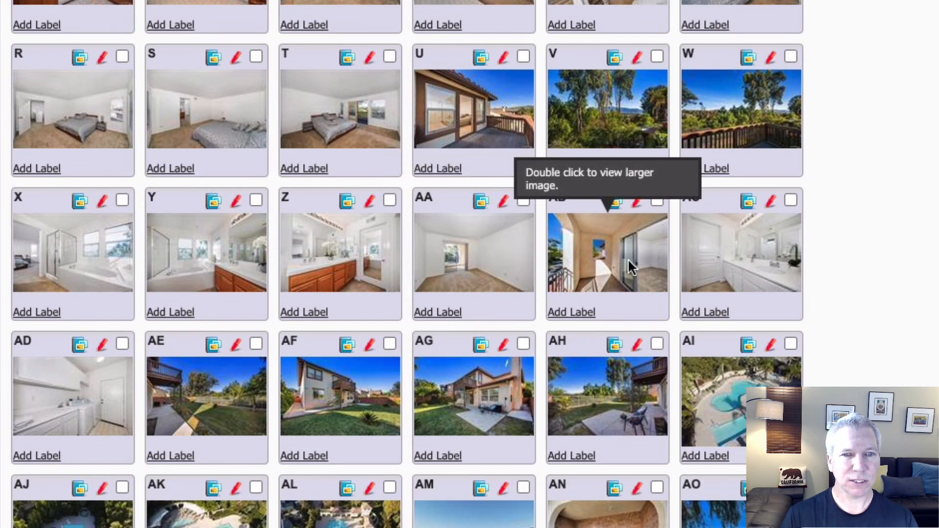
{"action": "scroll", "coordinate": [97, 375], "scroll_direction": "down", "scroll_amount": 1}
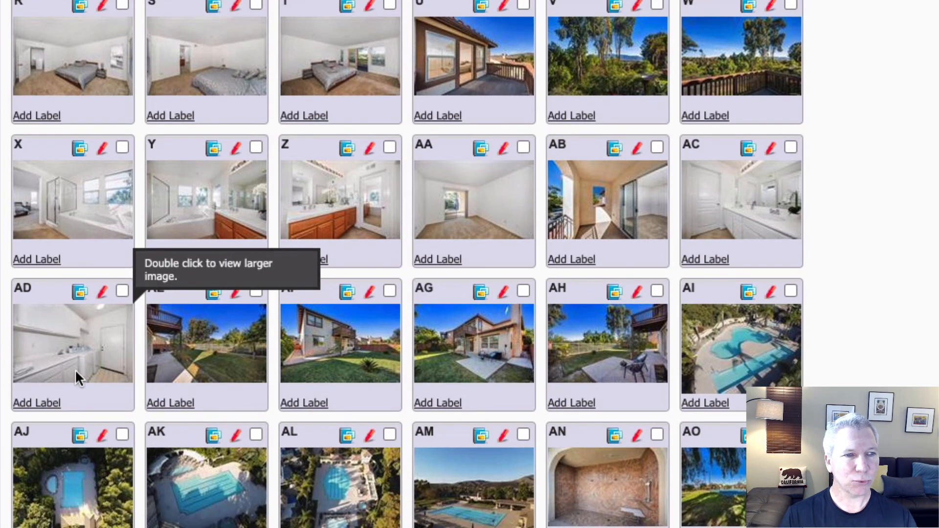
{"action": "scroll", "coordinate": [422, 333], "scroll_direction": "down", "scroll_amount": 1}
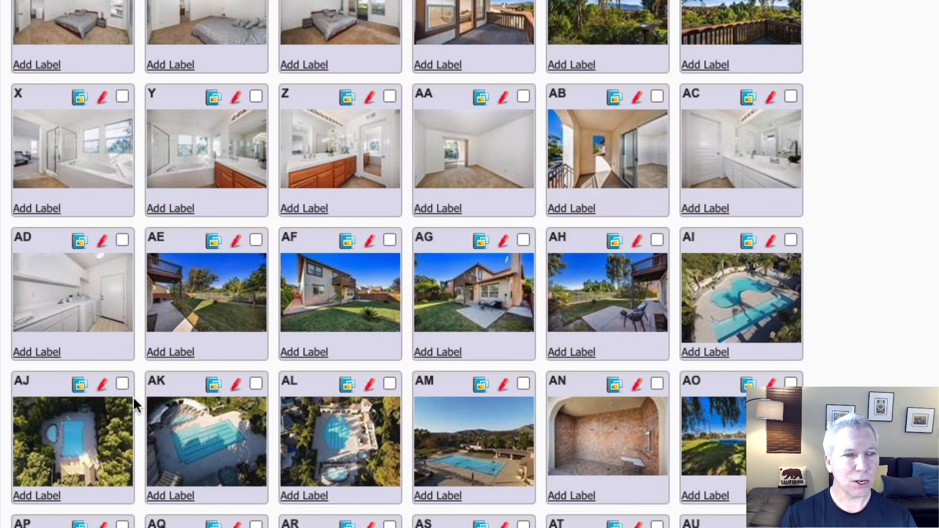
{"action": "scroll", "coordinate": [472, 441], "scroll_direction": "down", "scroll_amount": 3}
{"action": "scroll", "coordinate": [476, 438], "scroll_direction": "down", "scroll_amount": 1}
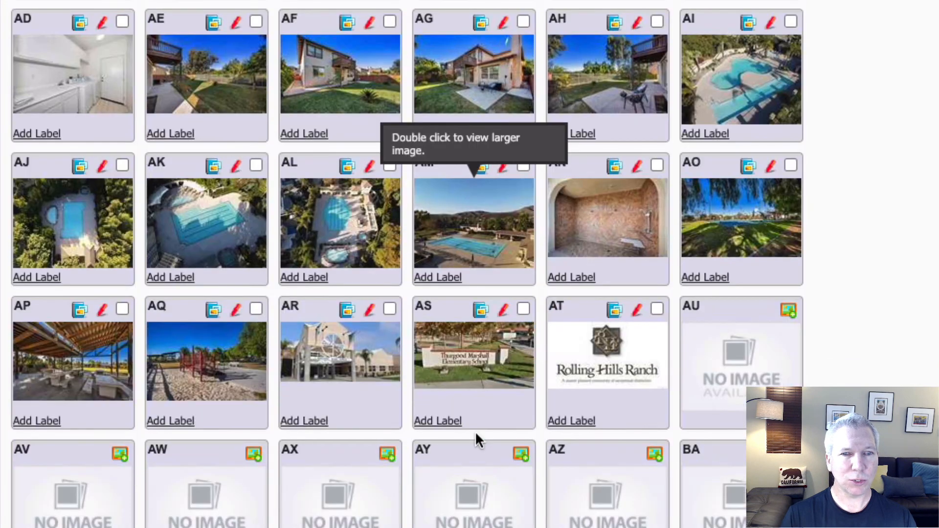
{"action": "scroll", "coordinate": [477, 439], "scroll_direction": "down", "scroll_amount": 1}
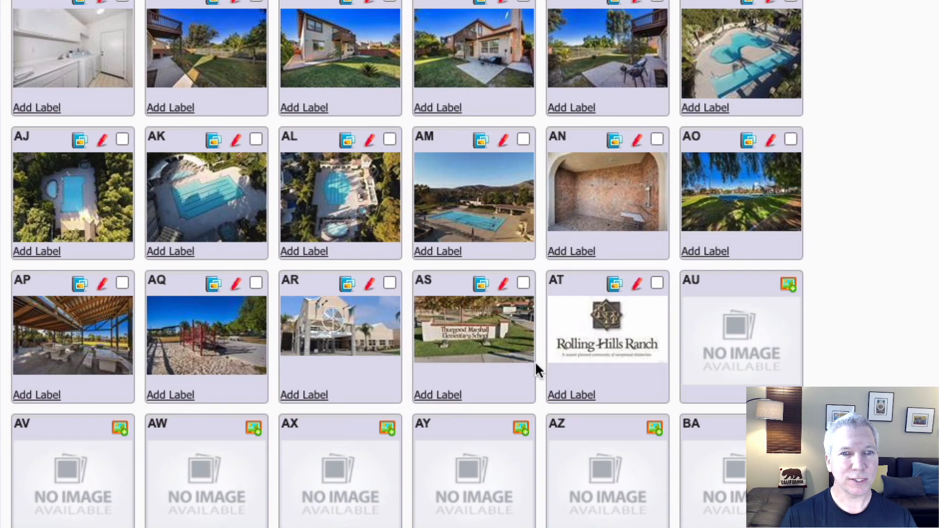
{"action": "scroll", "coordinate": [535, 361], "scroll_direction": "up", "scroll_amount": 10}
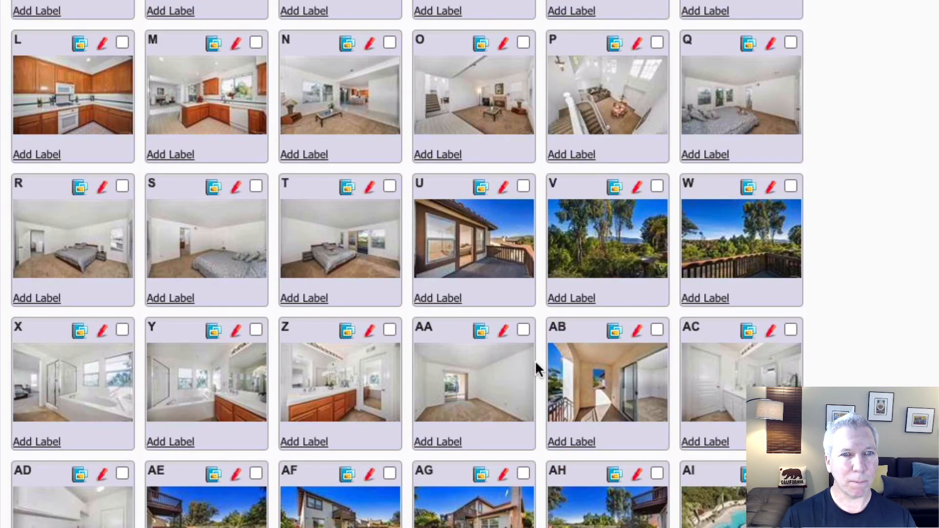
{"action": "scroll", "coordinate": [535, 370], "scroll_direction": "up", "scroll_amount": 6}
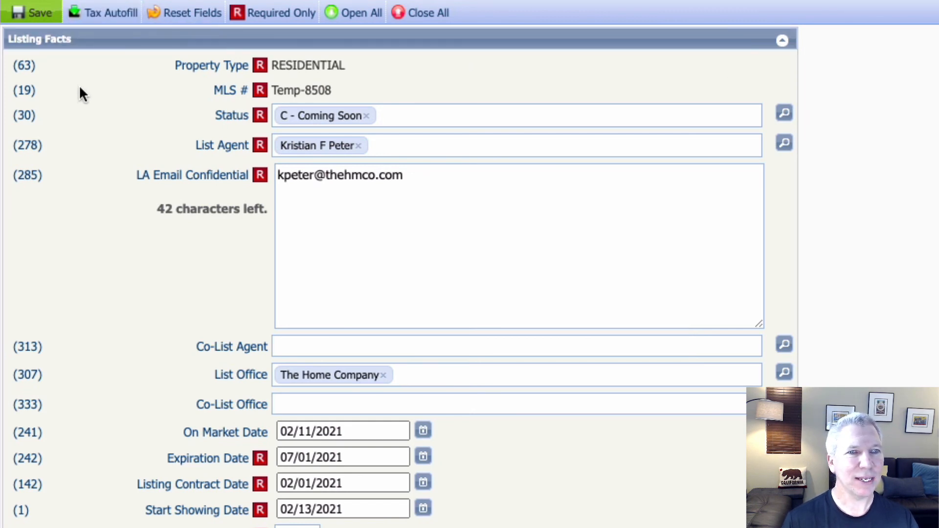
Step: Save the listing with Save Listing, raising the list and expiration date warnings
{"action": "left_click", "coordinate": [33, 14]}
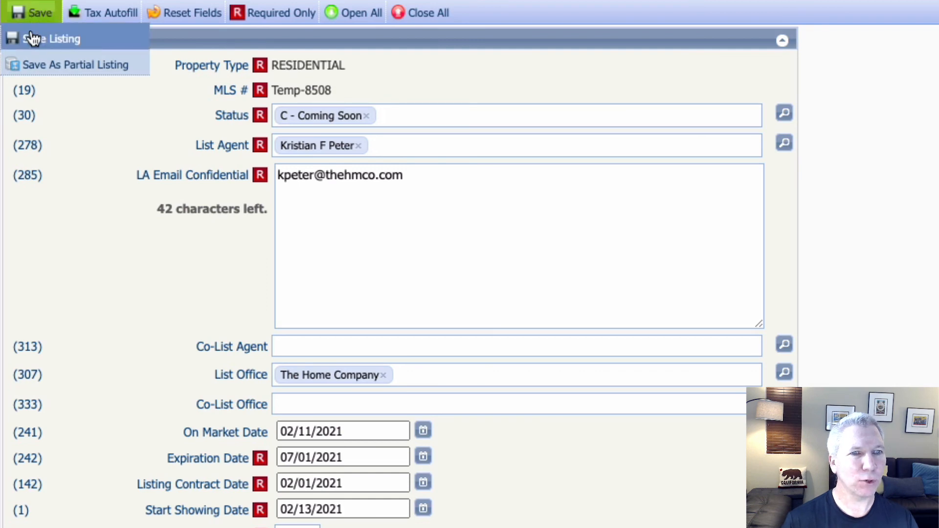
{"action": "left_click", "coordinate": [30, 30]}
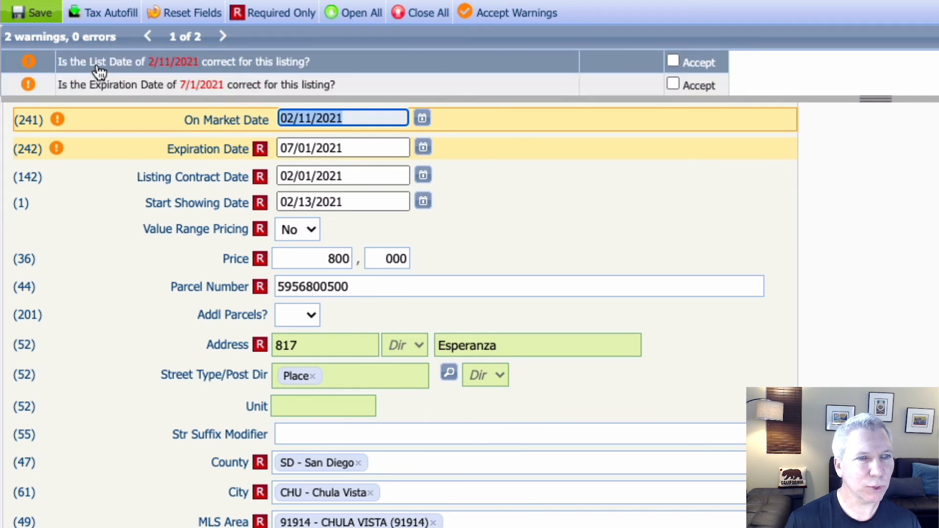
Step: Accept the 2/11/2021 list date and 7/1/2021 expiration warnings and save the listing again
{"action": "left_click", "coordinate": [672, 61]}
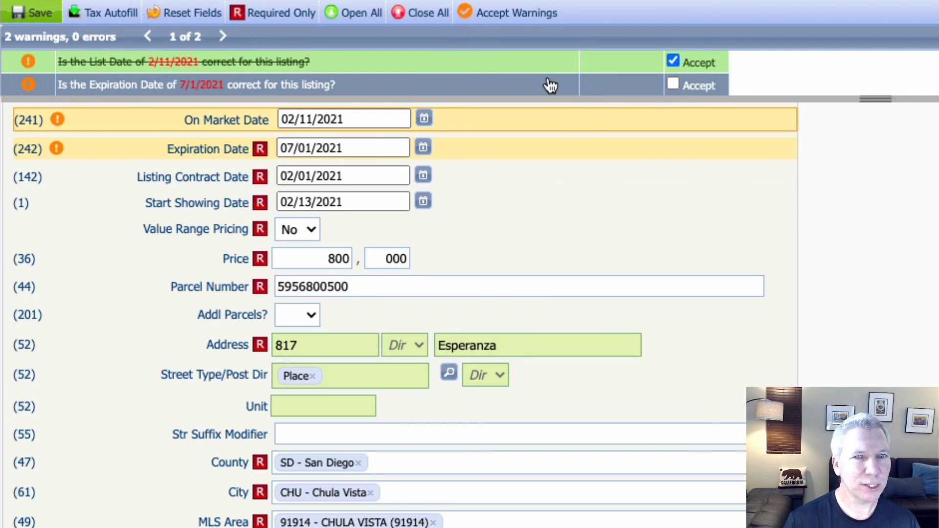
{"action": "left_click", "coordinate": [673, 79]}
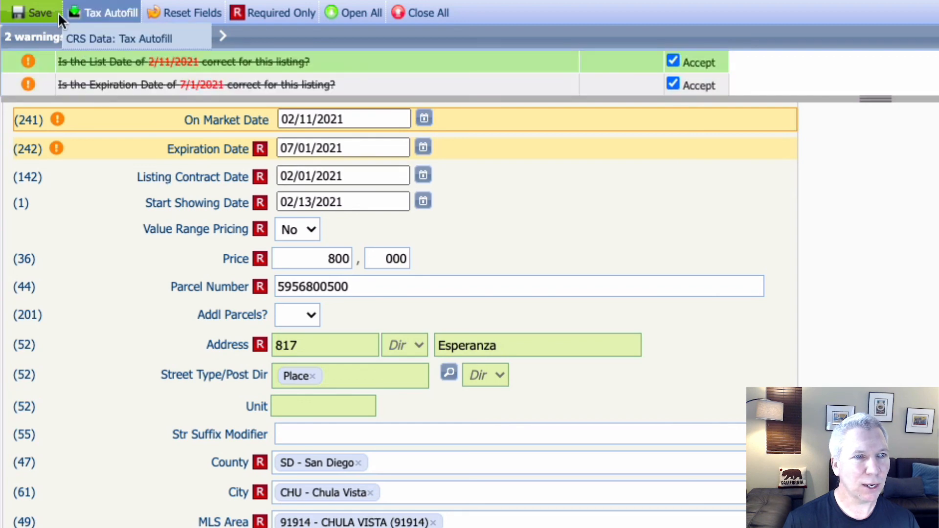
{"action": "left_click", "coordinate": [42, 15]}
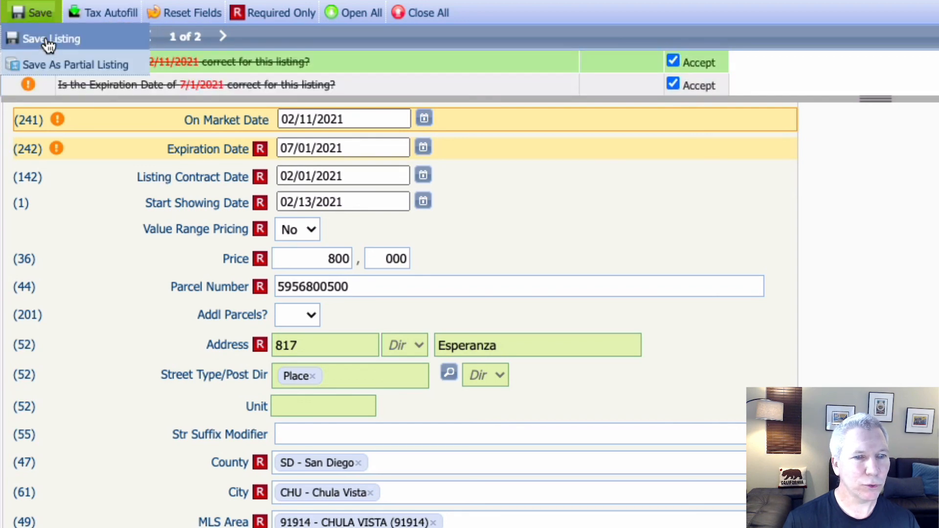
{"action": "left_click", "coordinate": [47, 40]}
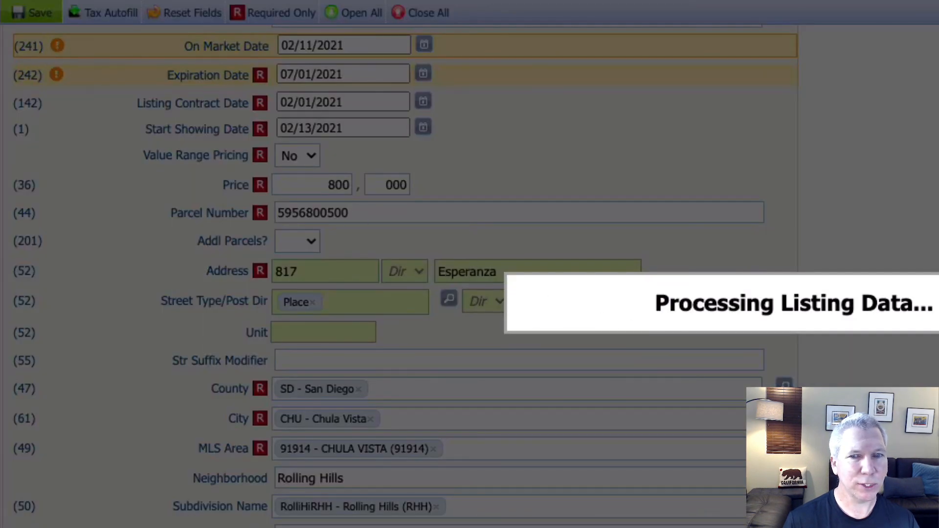